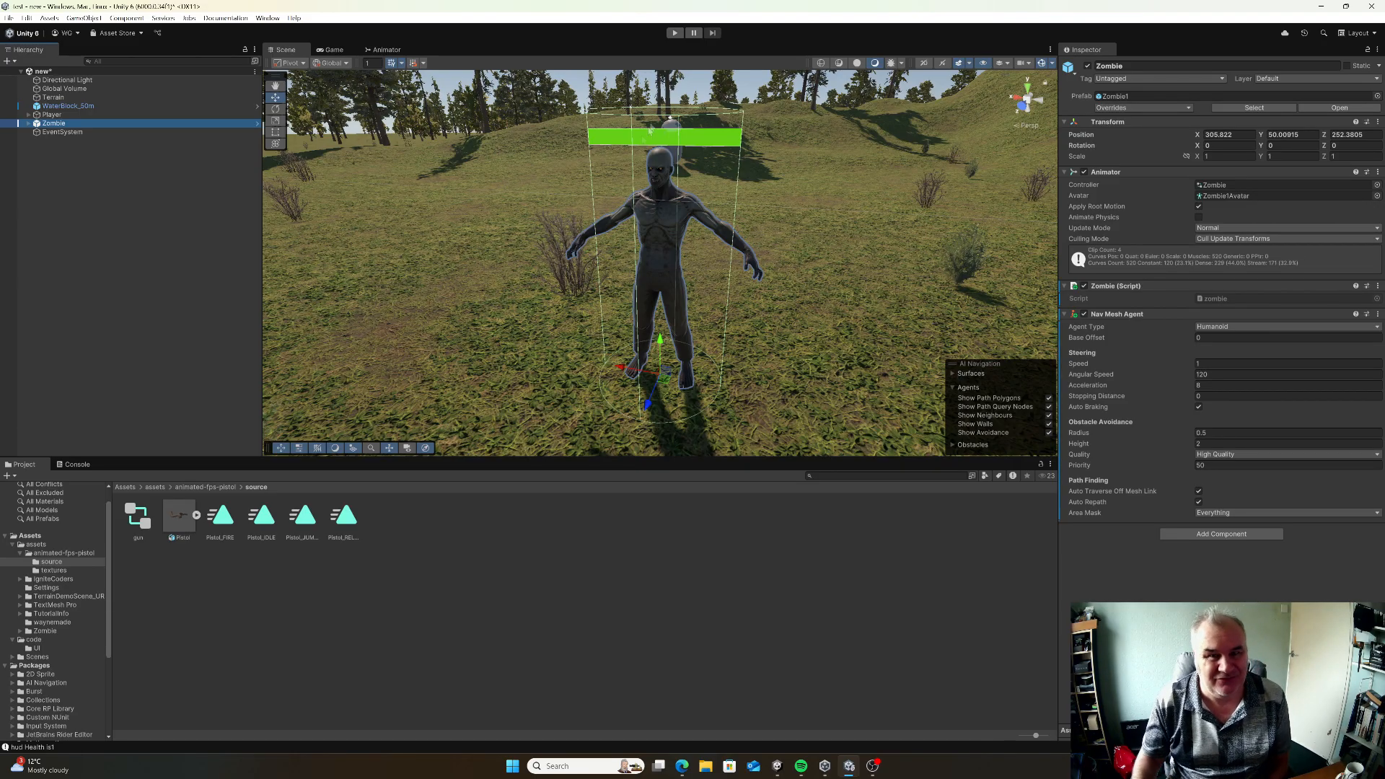
# Review the Zombie's ZombieUI health bar canvas and the fill settings of its Image
pyautogui.click(28, 123)
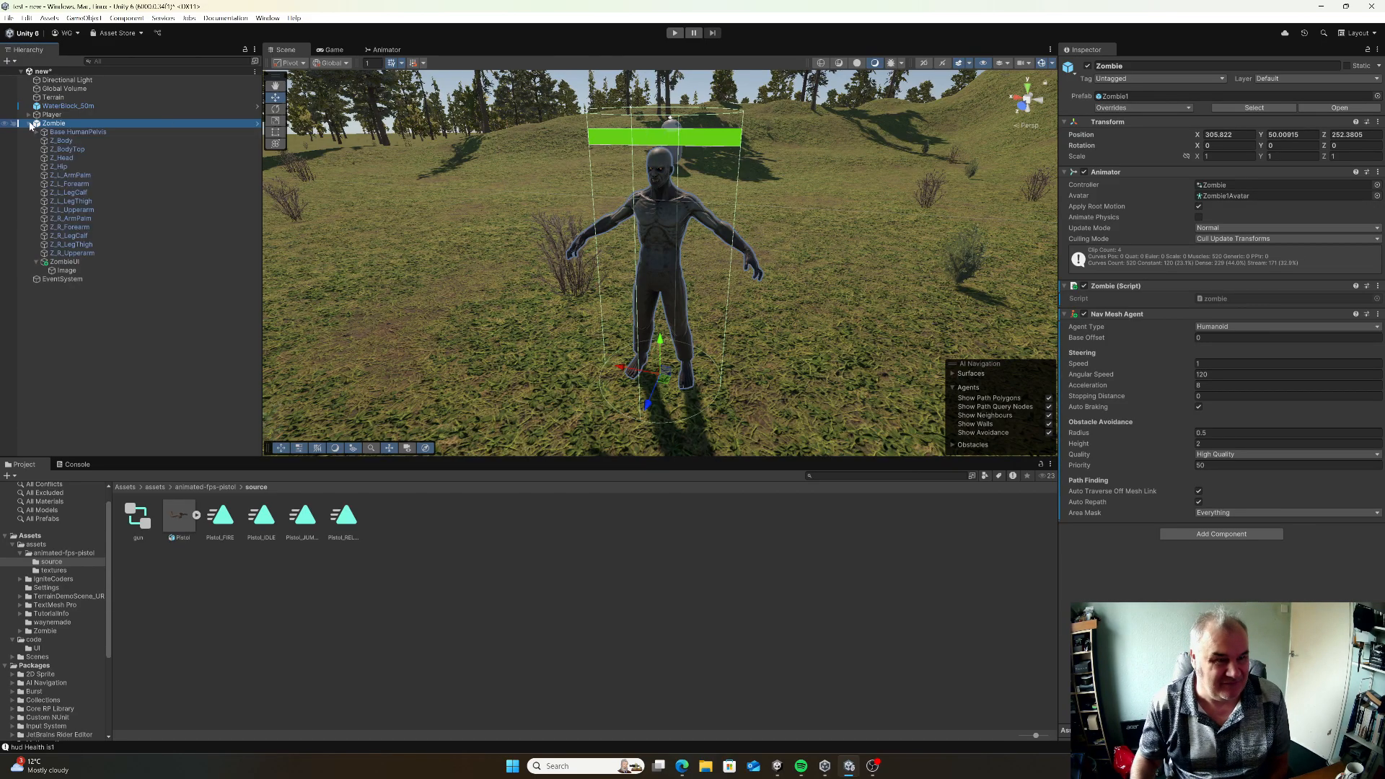
pyautogui.click(64, 262)
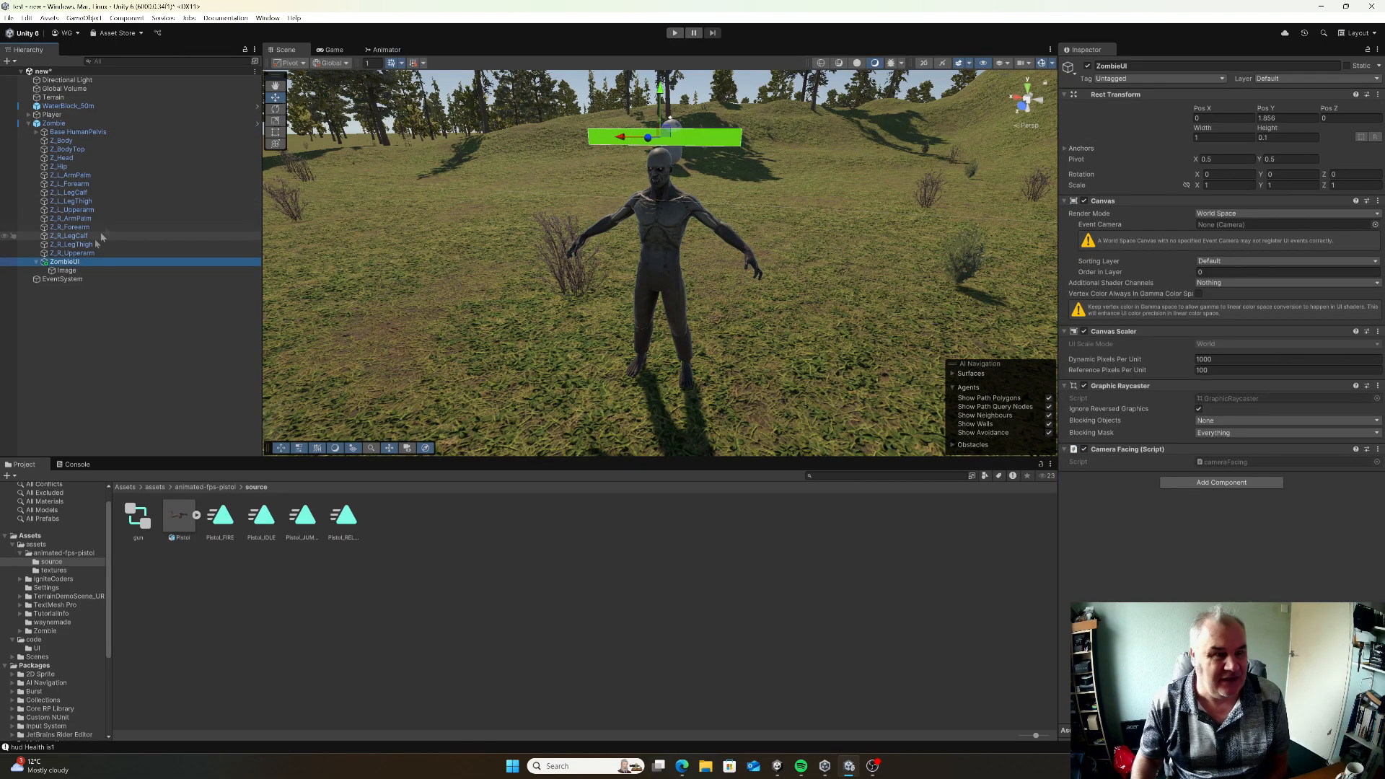
pyautogui.click(66, 270)
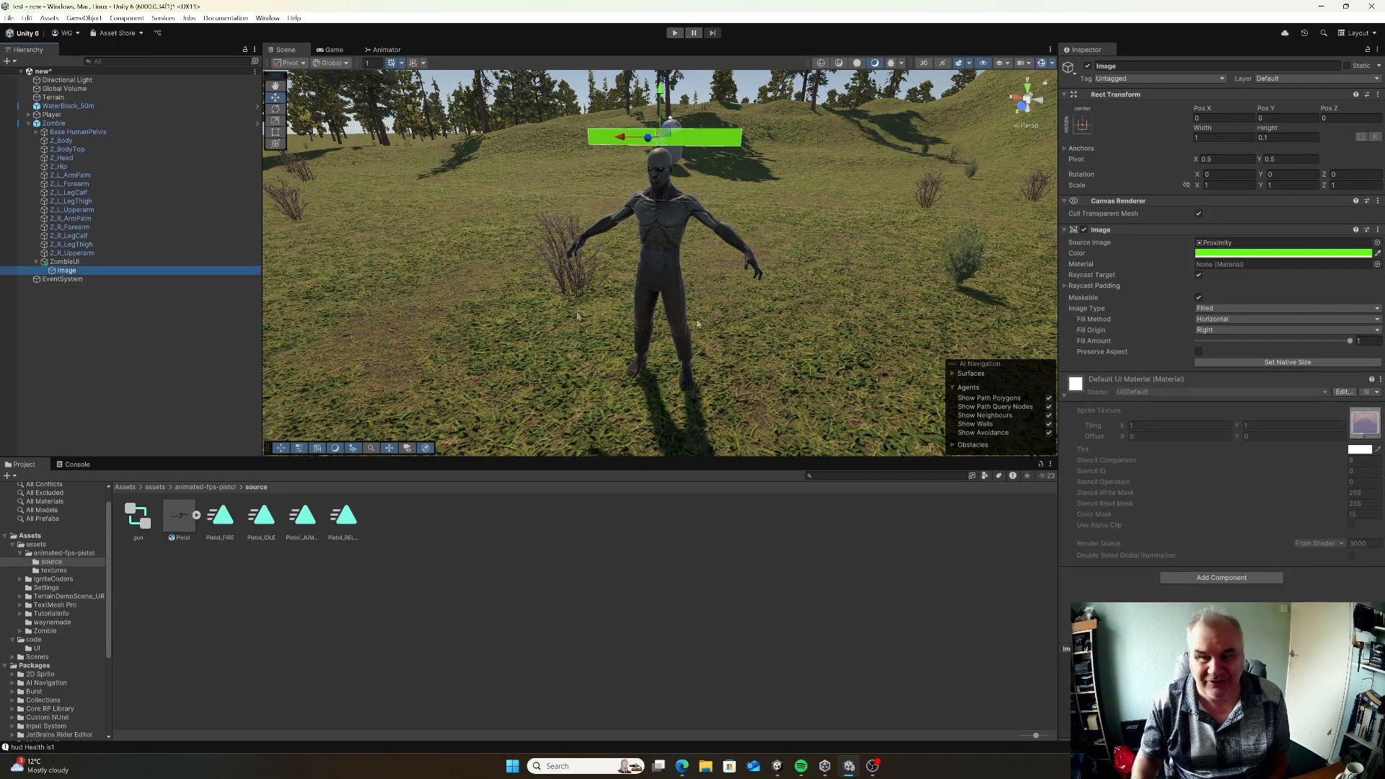
pyautogui.moveTo(1350, 341)
pyautogui.mouseDown()
pyautogui.moveTo(1320, 342)
pyautogui.moveTo(1353, 343)
pyautogui.mouseUp()
pyautogui.click(53, 124)
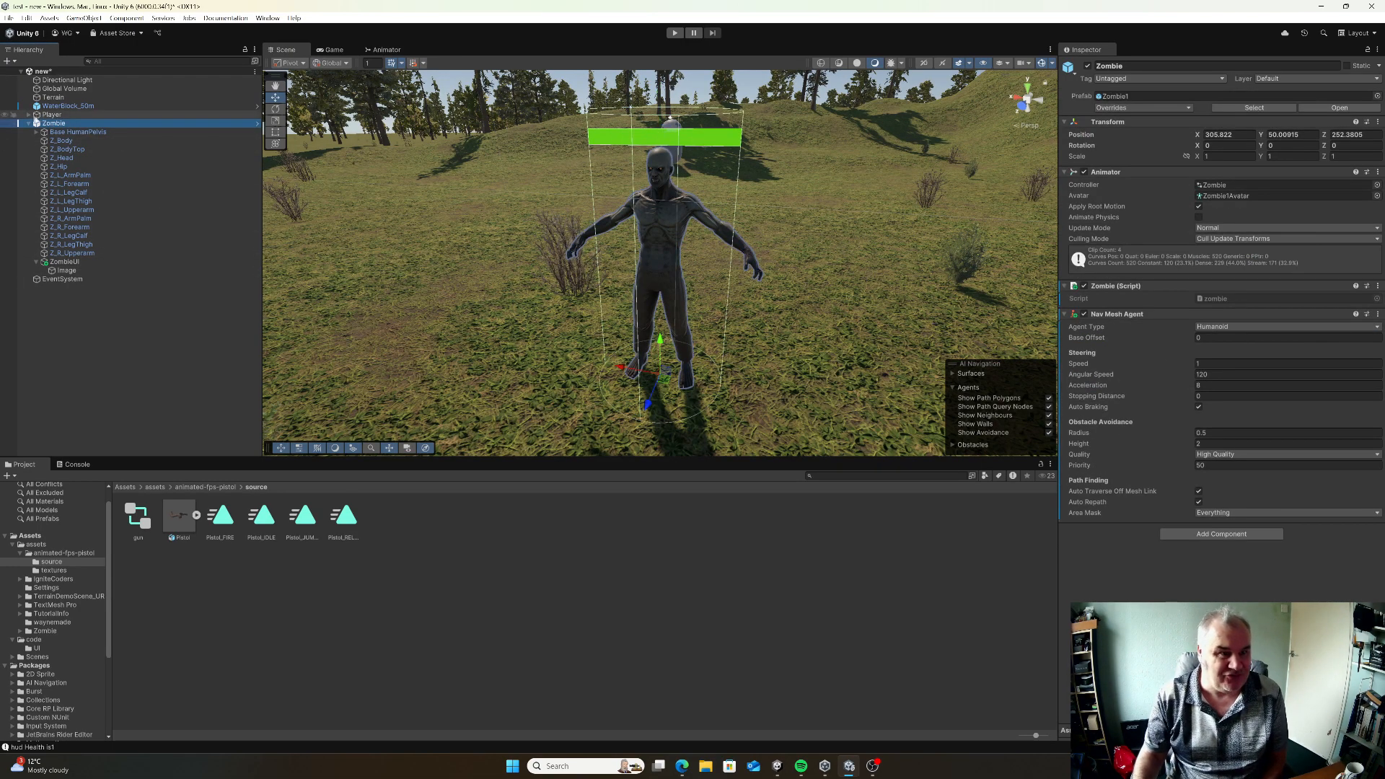
# Expand the Player's PivotPoint and HUD, then examine the eyes camera up close and its view in the game
pyautogui.click(29, 116)
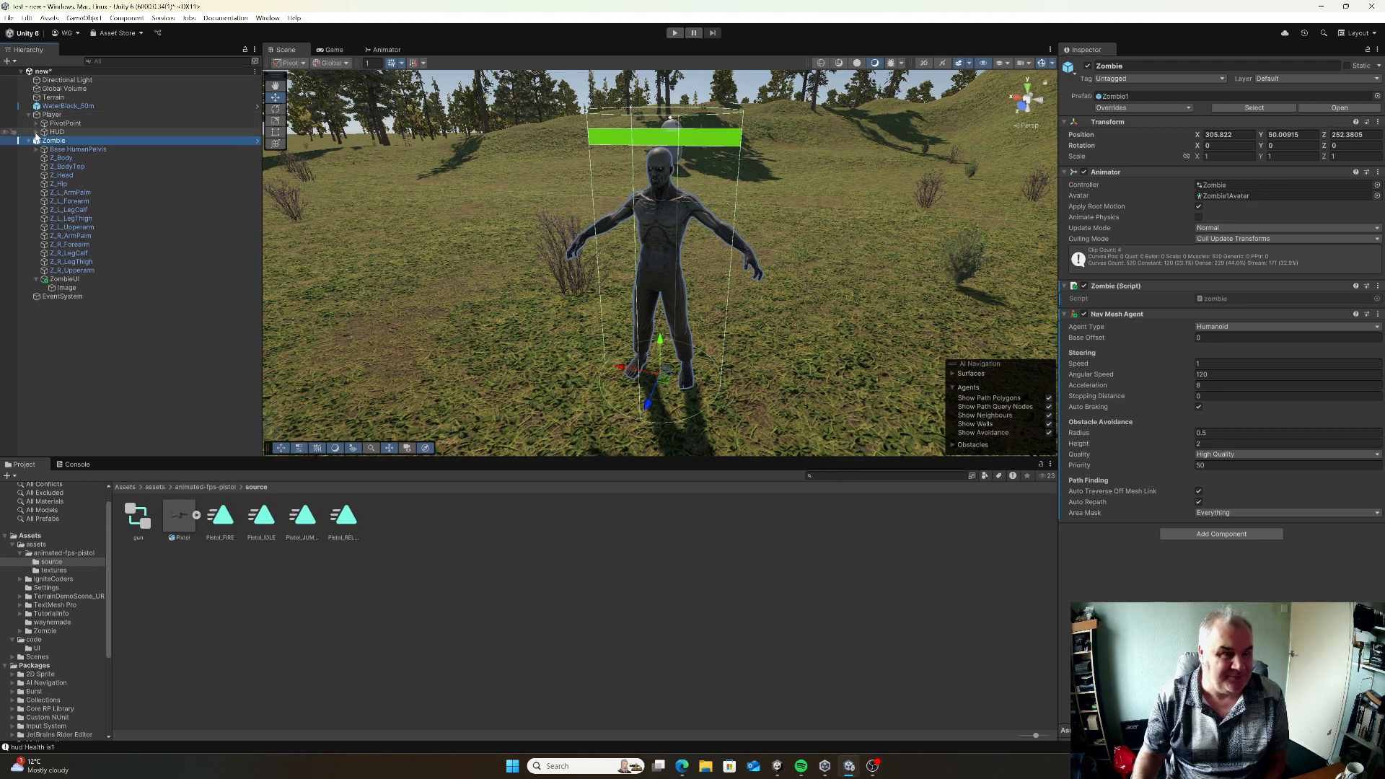
pyautogui.click(36, 132)
pyautogui.click(36, 124)
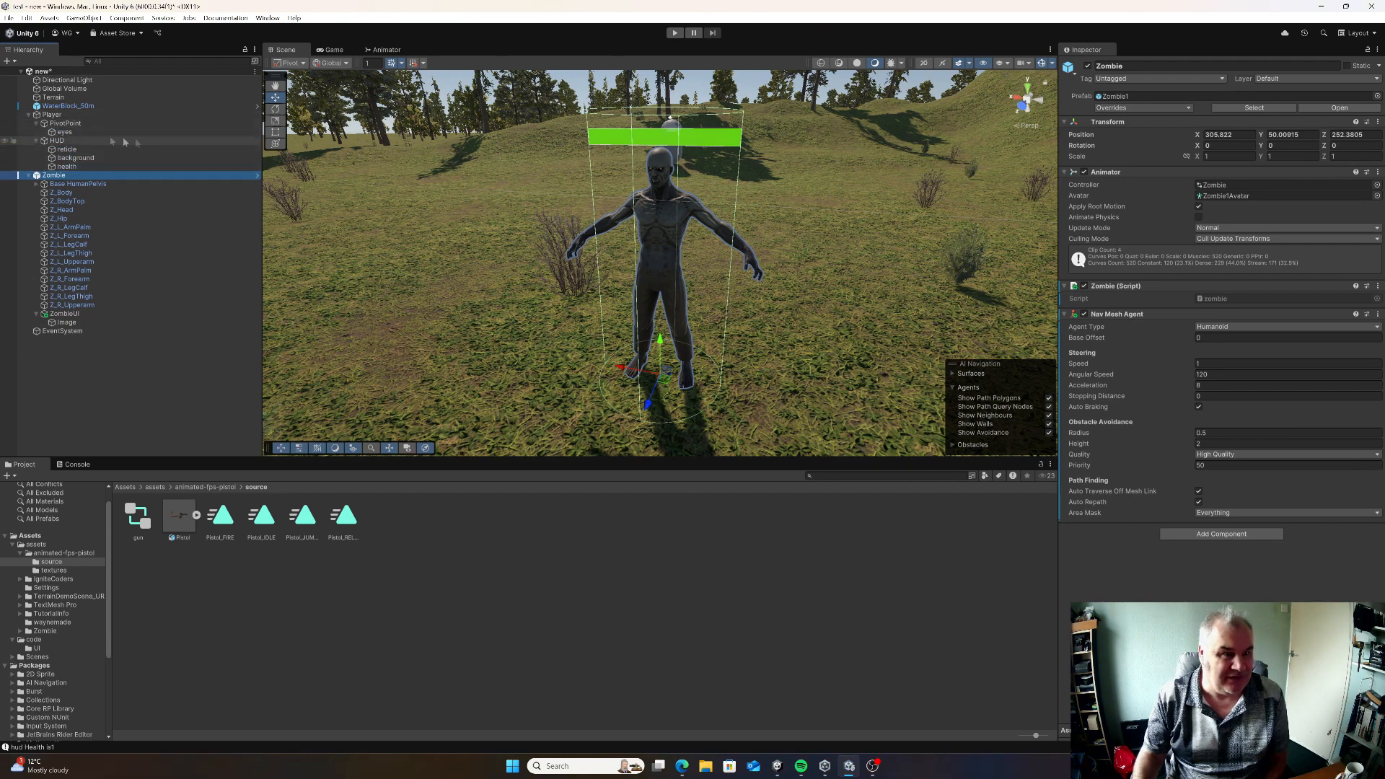
pyautogui.doubleClick(72, 132)
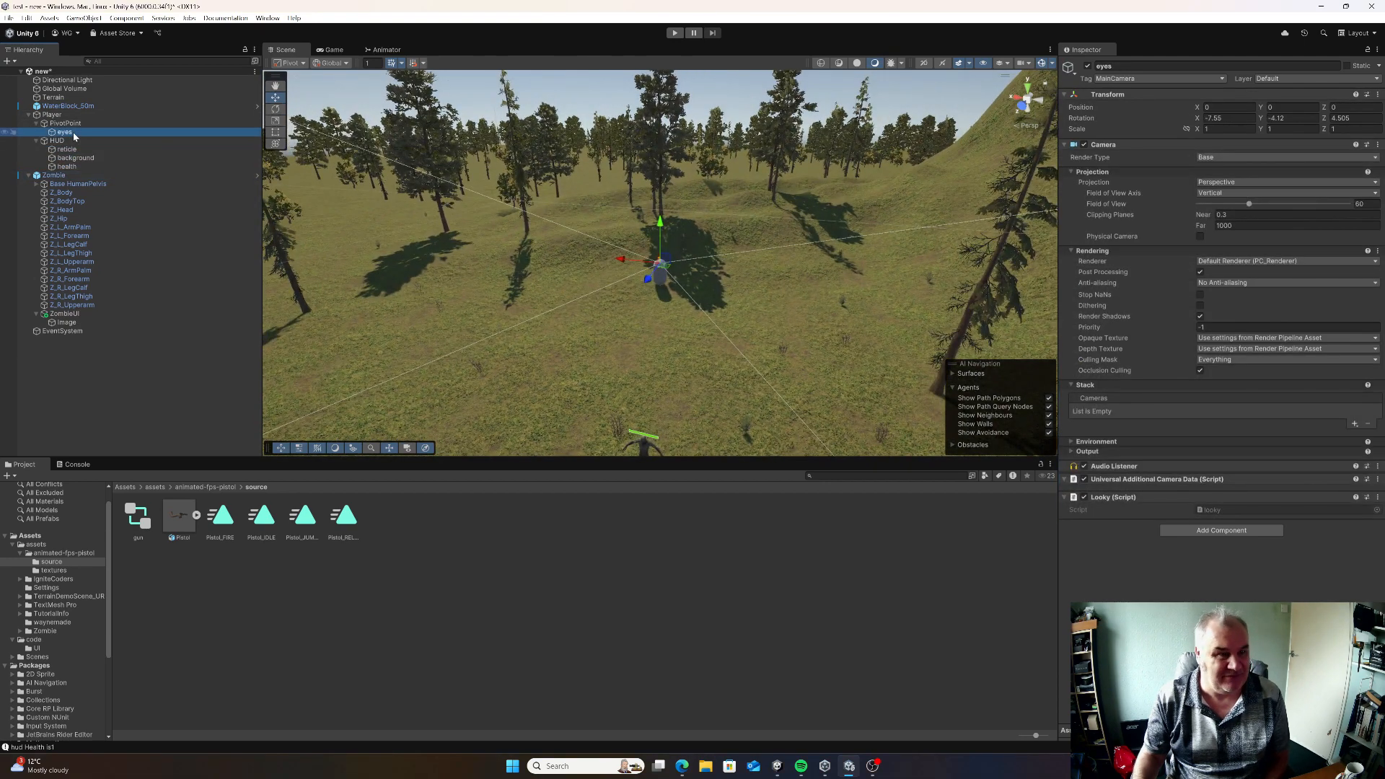
pyautogui.scroll(5, 670, 325)
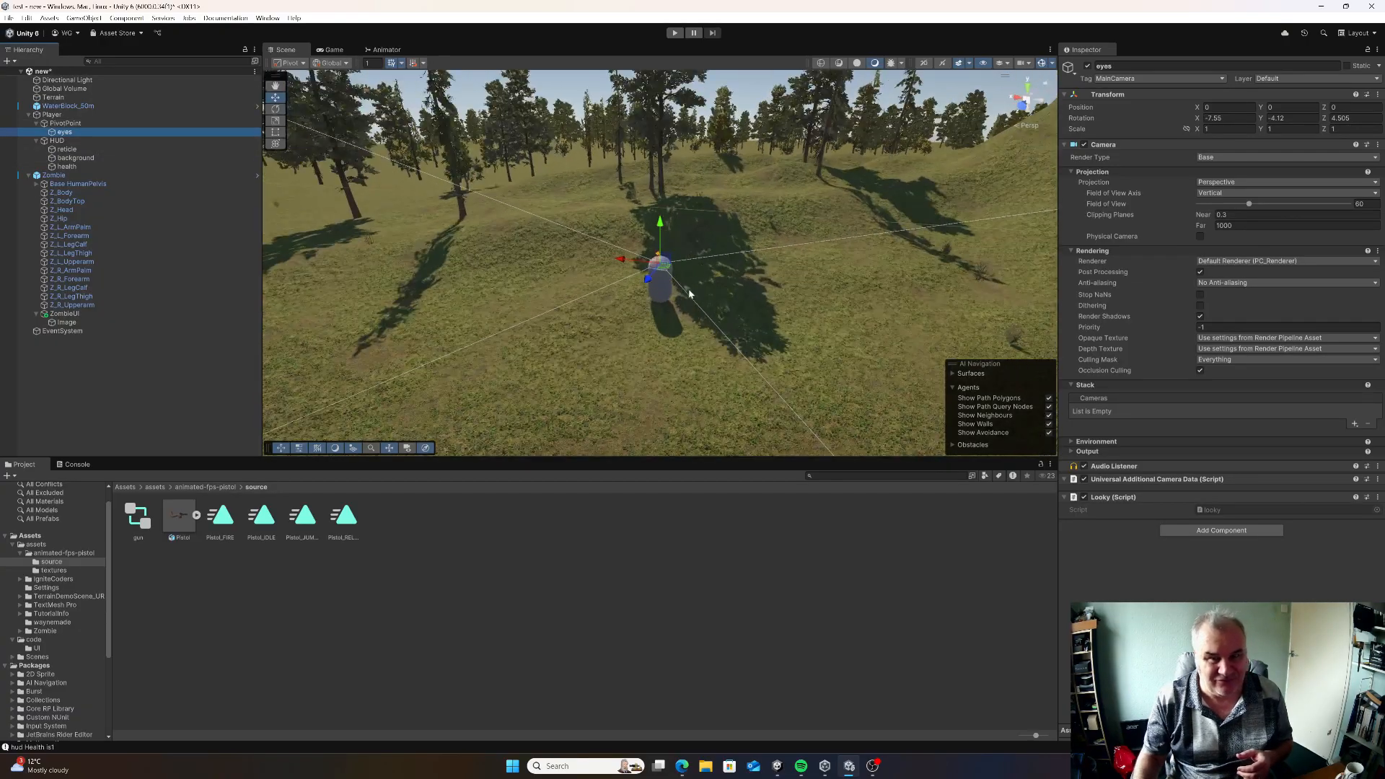
pyautogui.scroll(3, 670, 325)
pyautogui.moveTo(675, 353); pyautogui.dragTo(404, 381, button='right')
pyautogui.press('w')
pyautogui.press('s')
pyautogui.press('d')
pyautogui.press('w')
pyautogui.press('a')
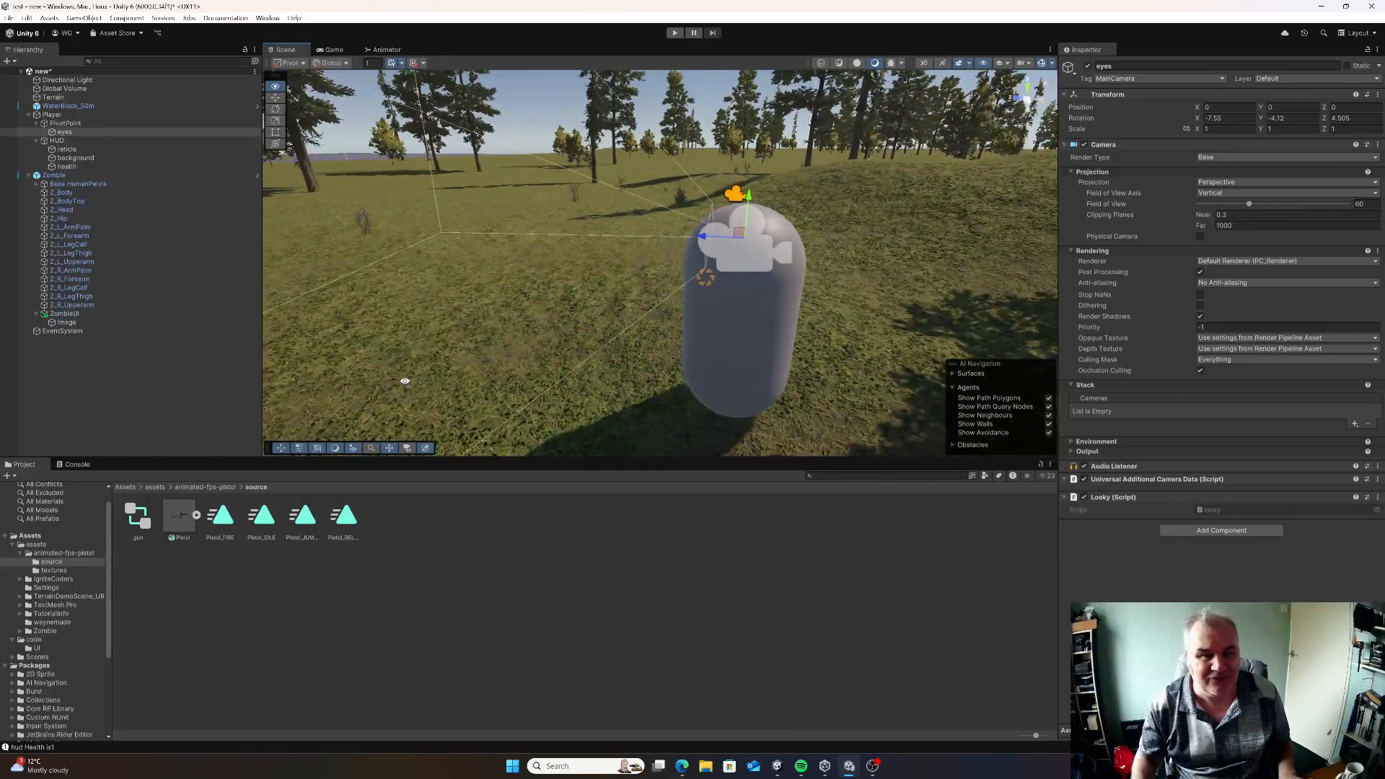
pyautogui.scroll(-4, 529, 307)
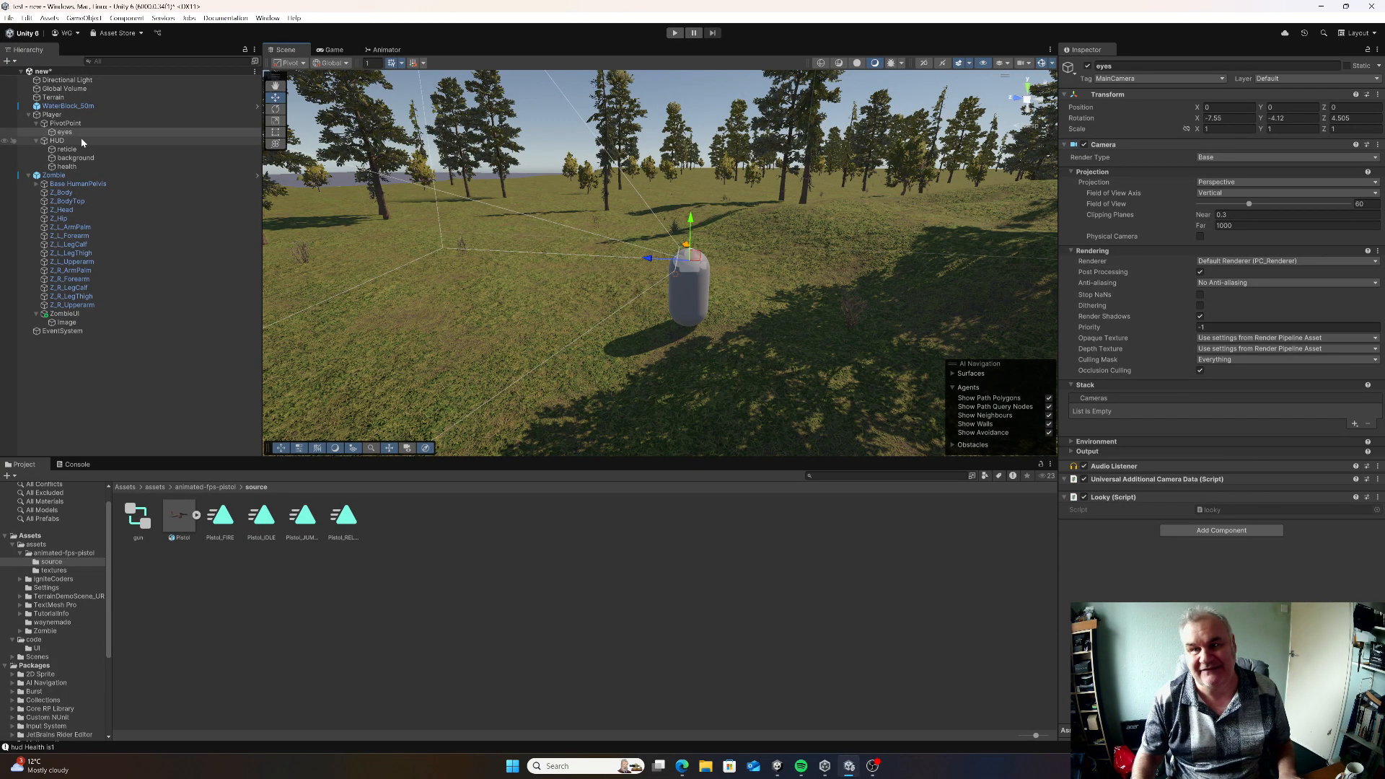
pyautogui.click(330, 50)
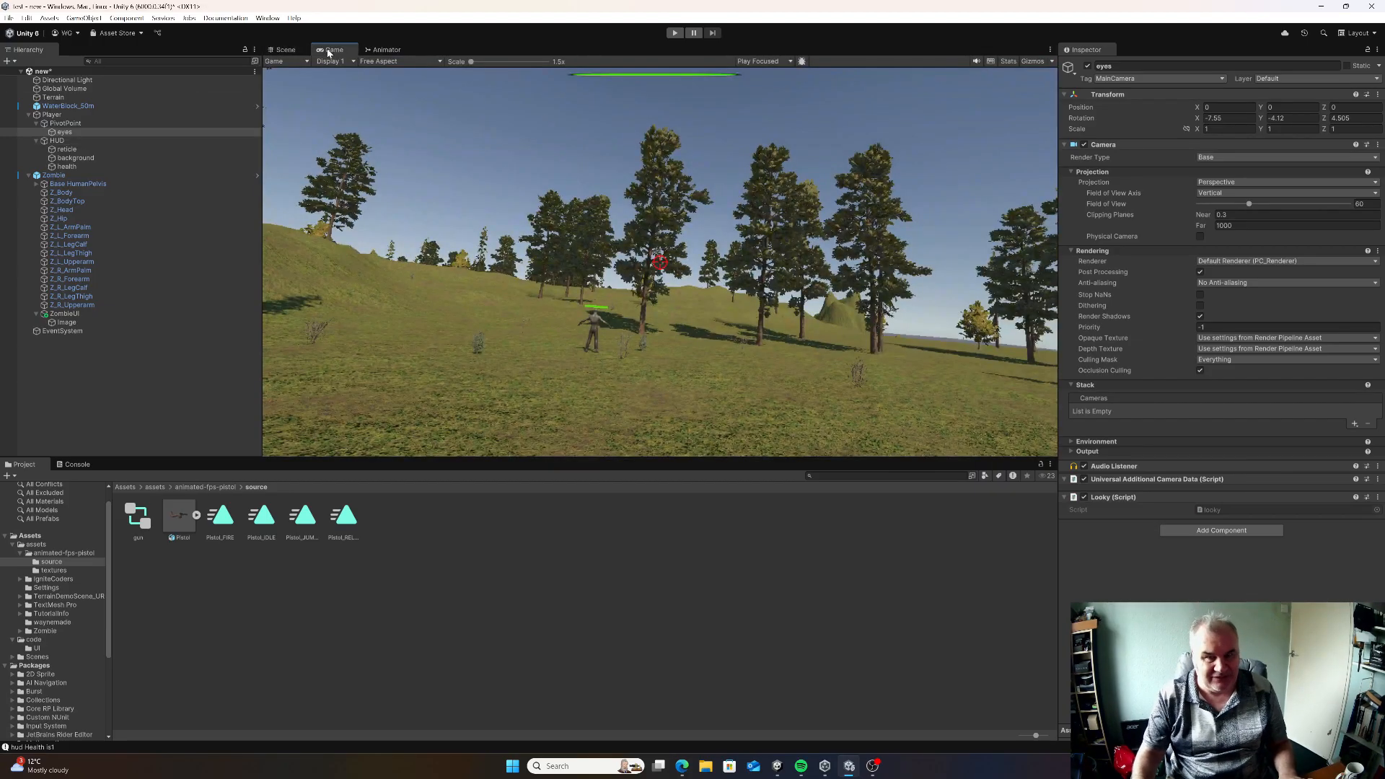
pyautogui.click(293, 51)
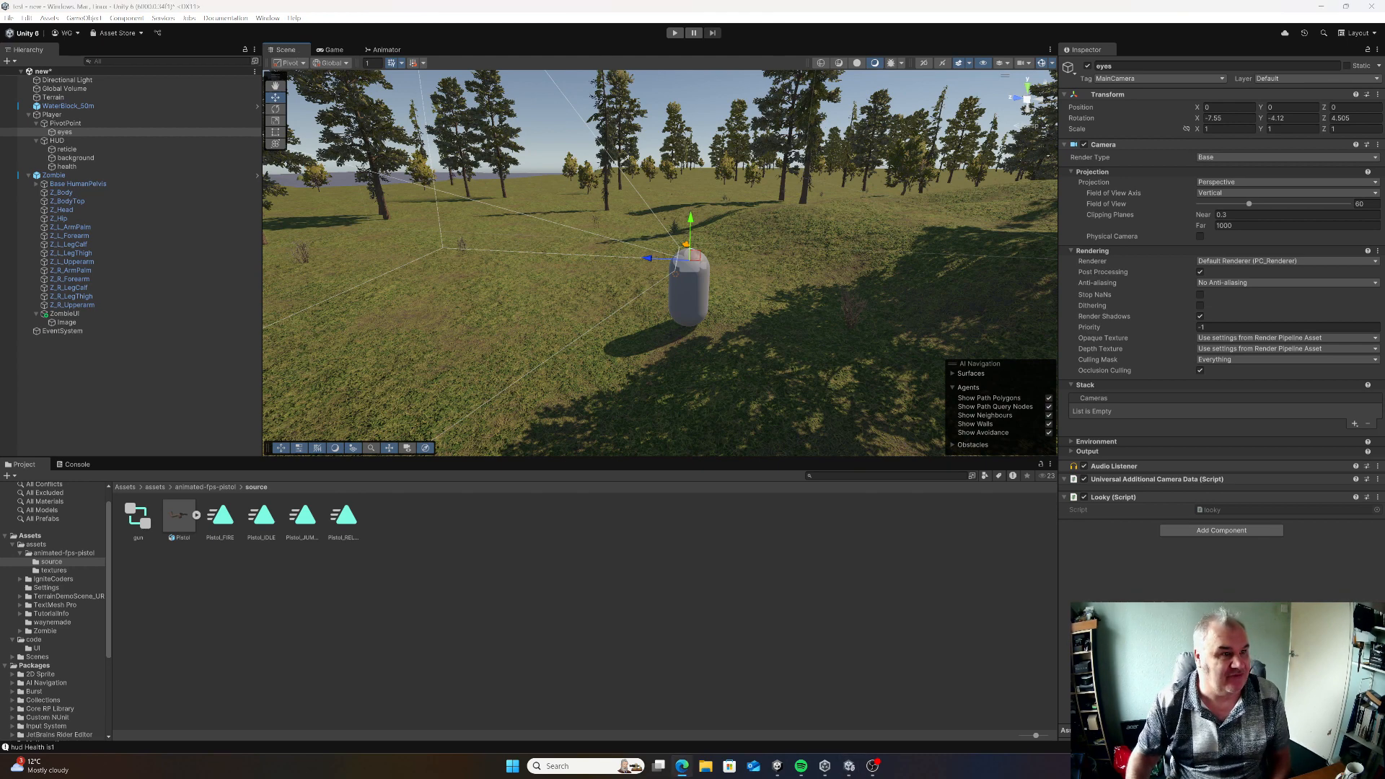
# Look over the Sketchfab results for "animated pistol with arms" in the browser, then return to Unity
pyautogui.moveTo(0, 238)
pyautogui.mouseDown()
pyautogui.moveTo(811, 311)
pyautogui.moveTo(827, 189)
pyautogui.mouseUp()
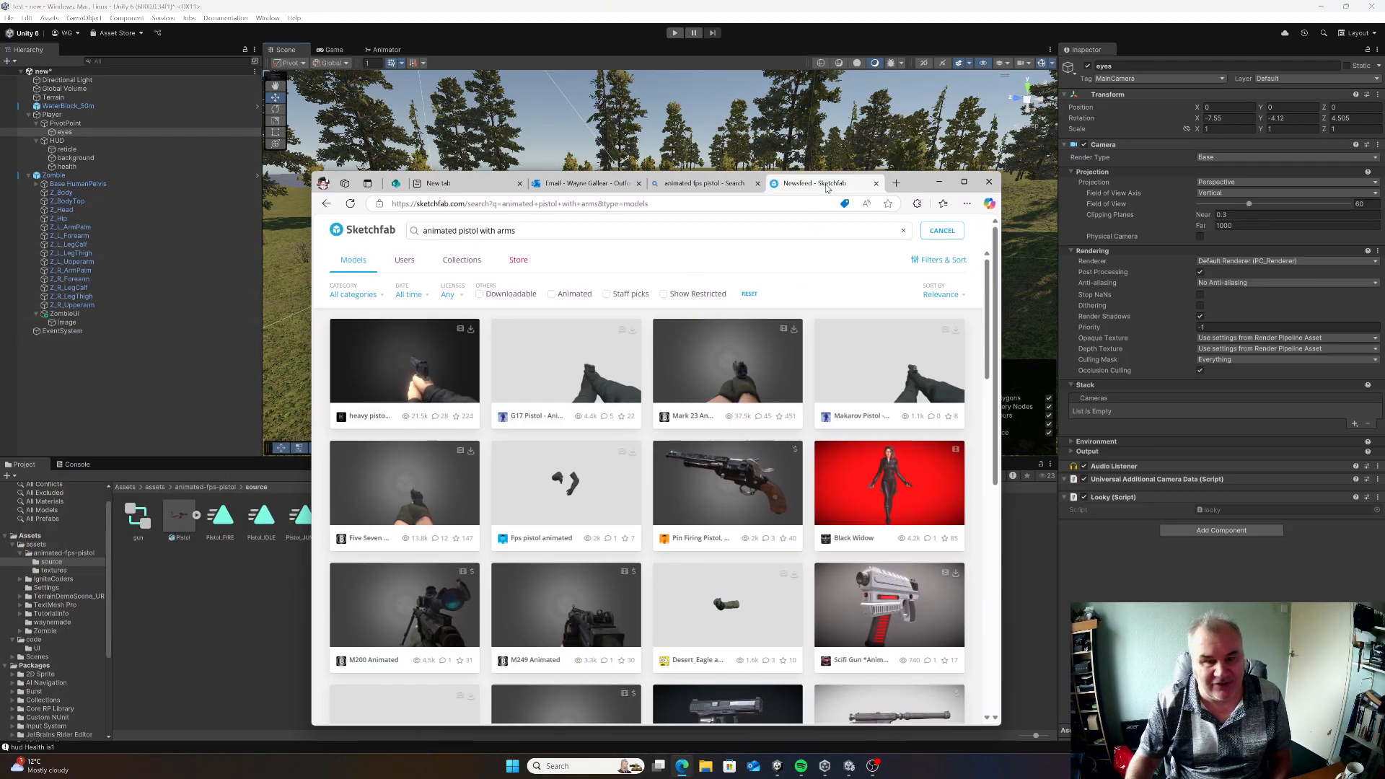
pyautogui.moveTo(828, 189); pyautogui.dragTo(0, 191)
pyautogui.click(85, 380)
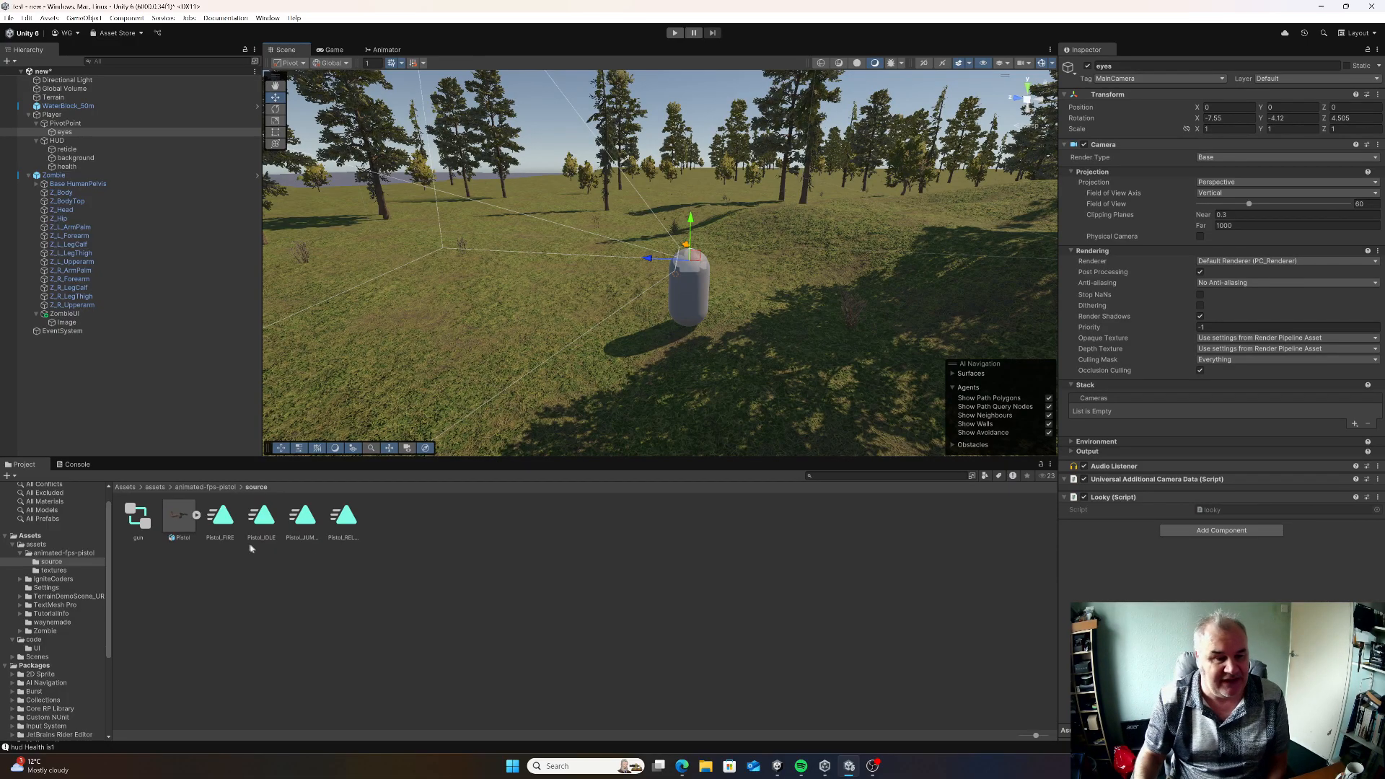
# Inspect the Pistol model's import settings and the gun animator controller in the source folder
pyautogui.click(176, 517)
pyautogui.click(216, 556)
pyautogui.click(175, 522)
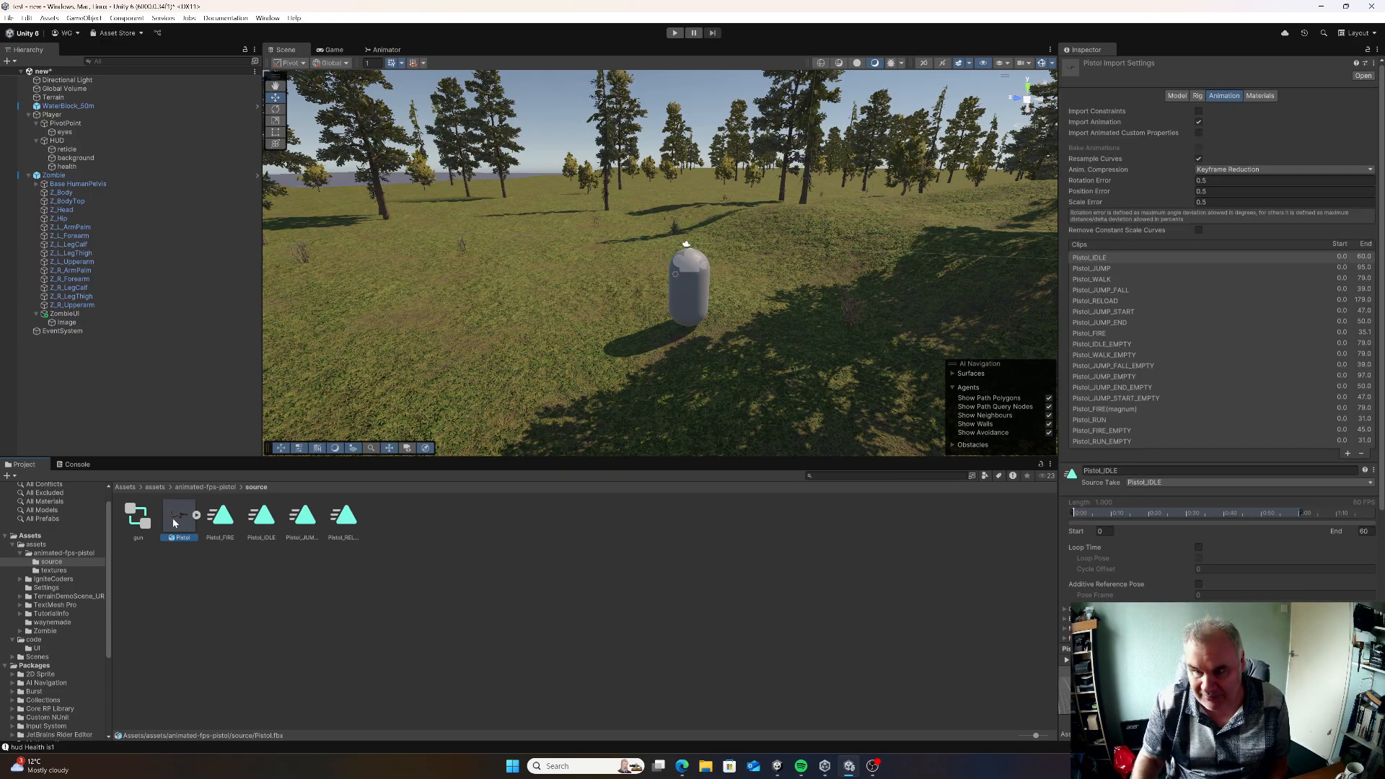
pyautogui.click(267, 595)
pyautogui.click(179, 526)
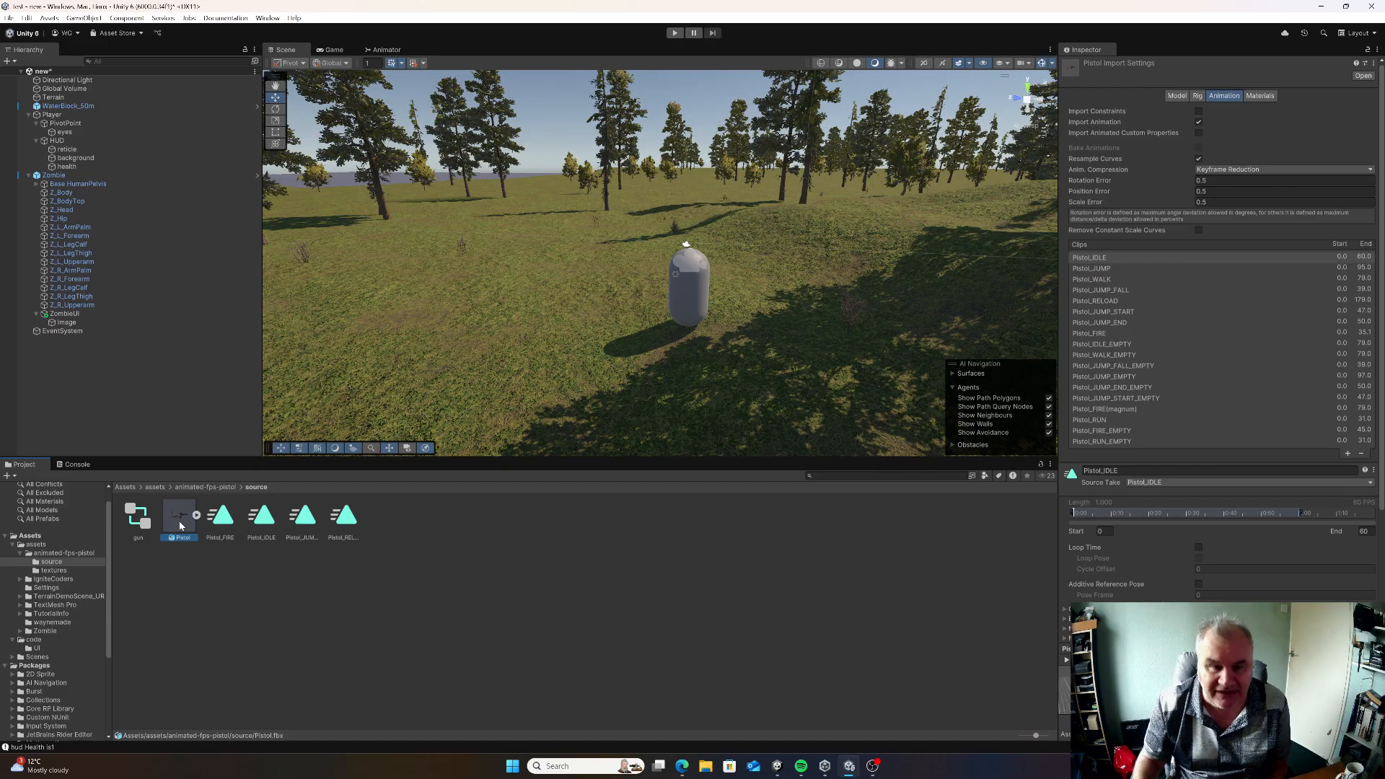
pyautogui.click(196, 516)
pyautogui.click(197, 517)
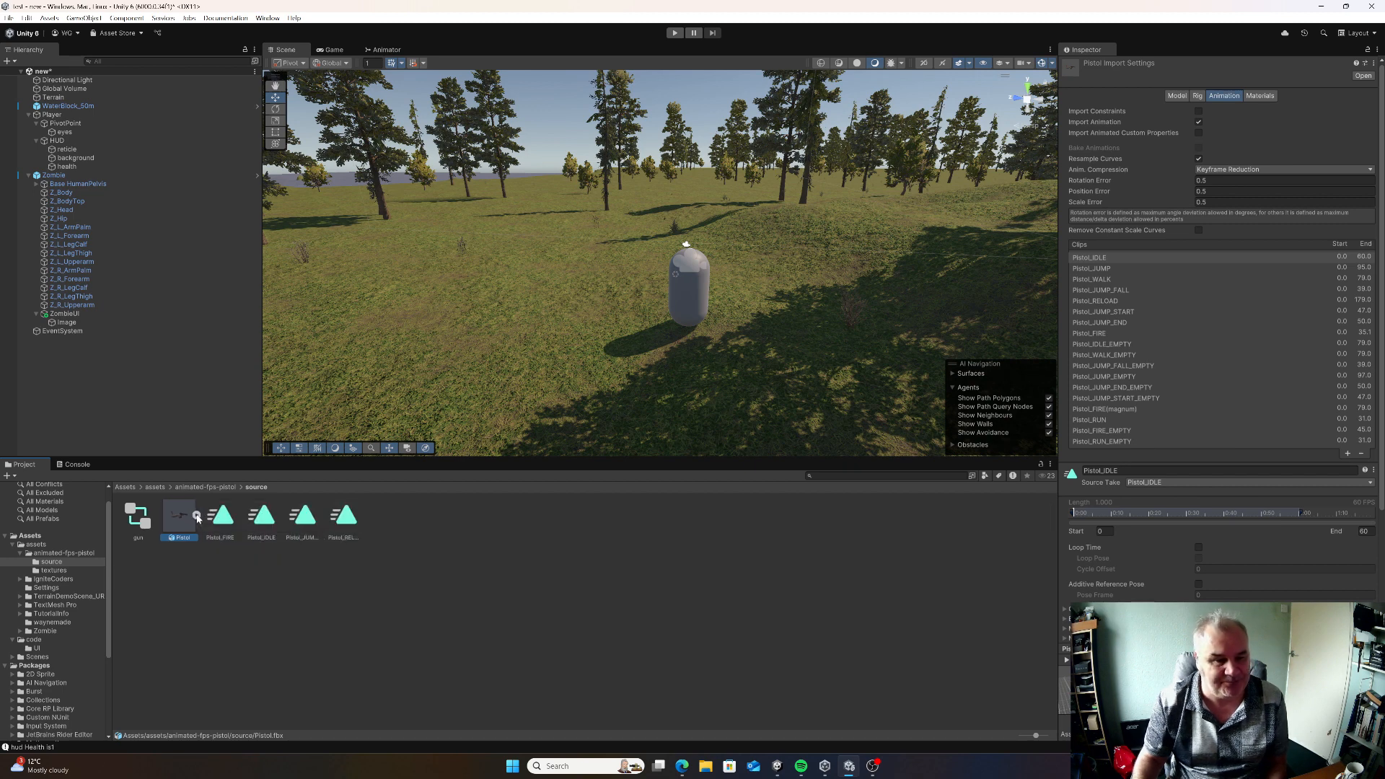
pyautogui.click(137, 518)
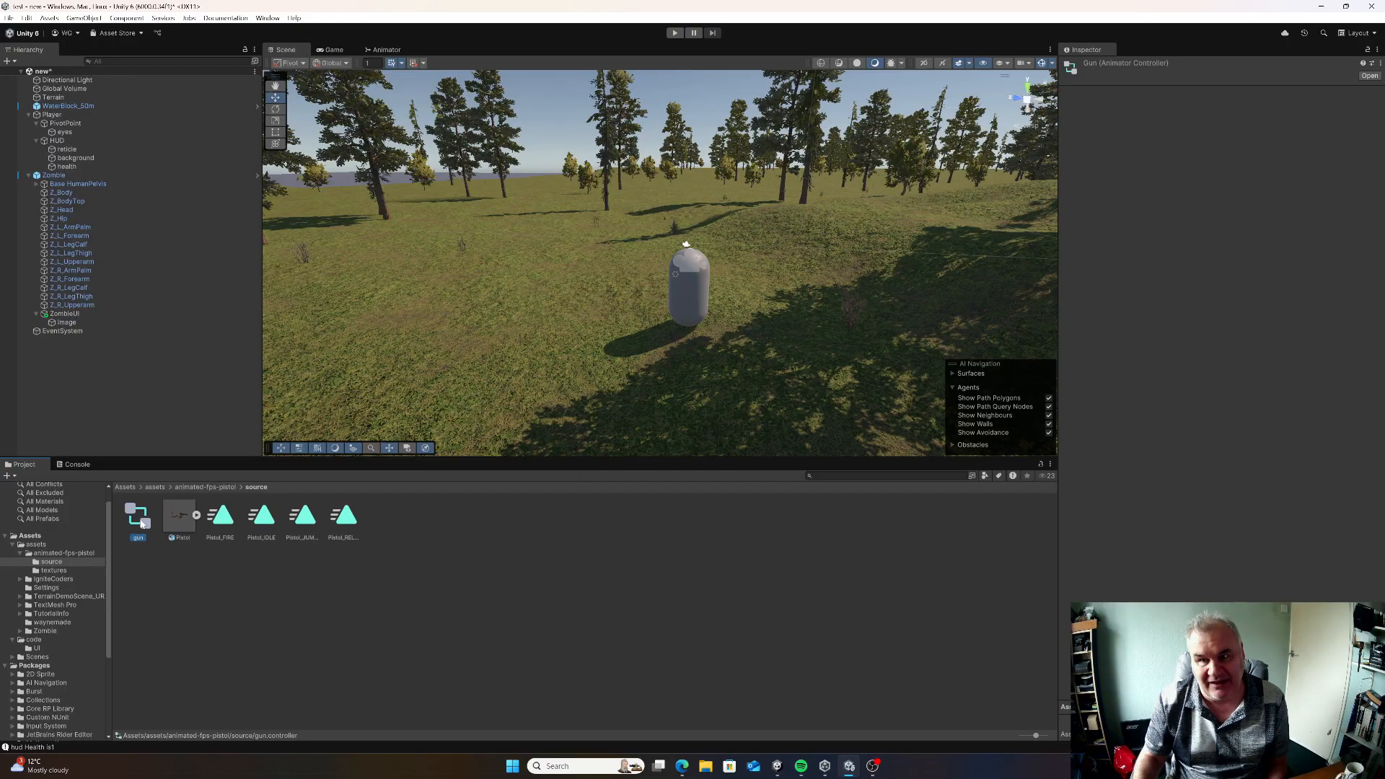
# Review the pistol's fire, idle, jump and reload animation clips in the source folder
pyautogui.click(217, 533)
pyautogui.click(256, 526)
pyautogui.click(303, 528)
pyautogui.click(349, 525)
pyautogui.click(306, 525)
pyautogui.click(263, 525)
pyautogui.click(222, 525)
pyautogui.click(261, 526)
pyautogui.click(301, 525)
pyautogui.click(343, 525)
pyautogui.click(303, 525)
pyautogui.click(261, 525)
pyautogui.click(223, 521)
pyautogui.click(264, 524)
pyautogui.click(305, 525)
pyautogui.click(342, 525)
pyautogui.click(300, 526)
pyautogui.click(261, 525)
pyautogui.click(222, 524)
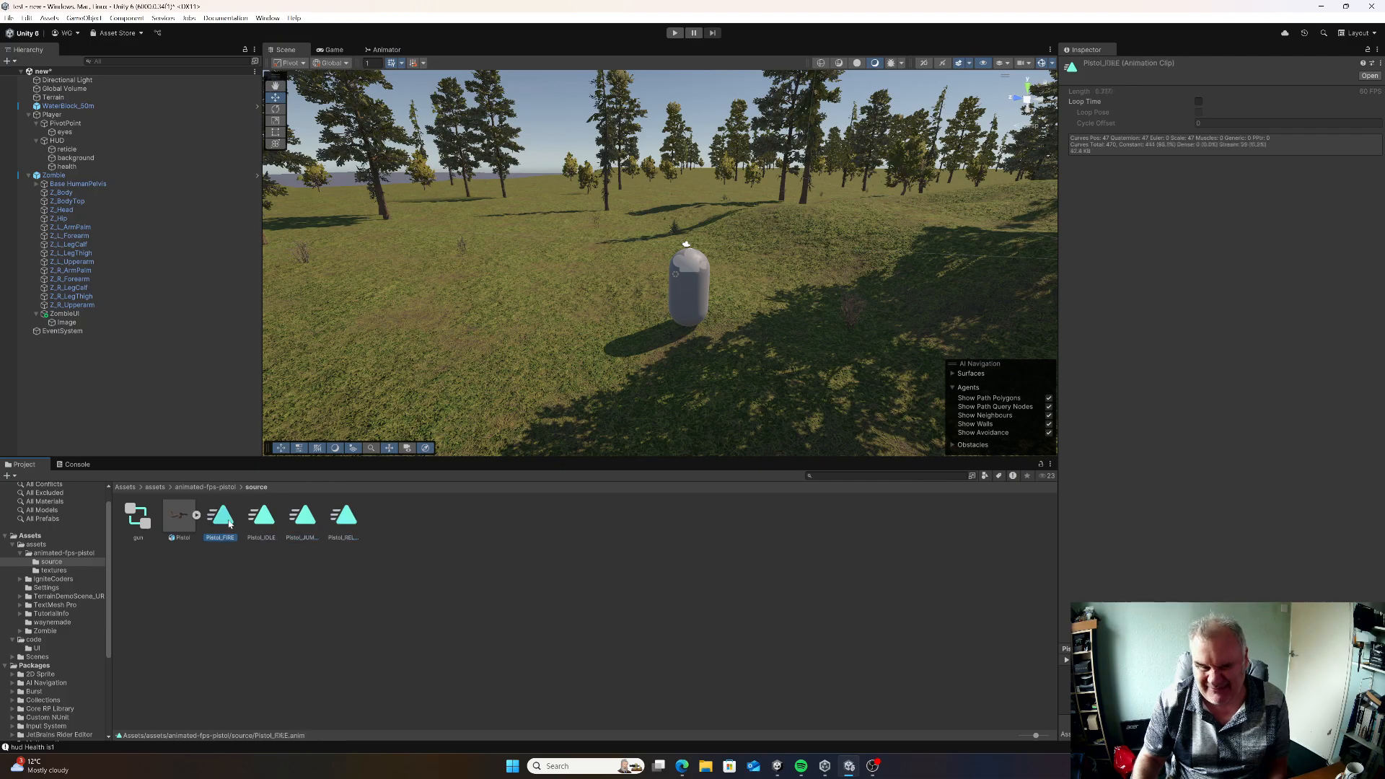
pyautogui.click(218, 576)
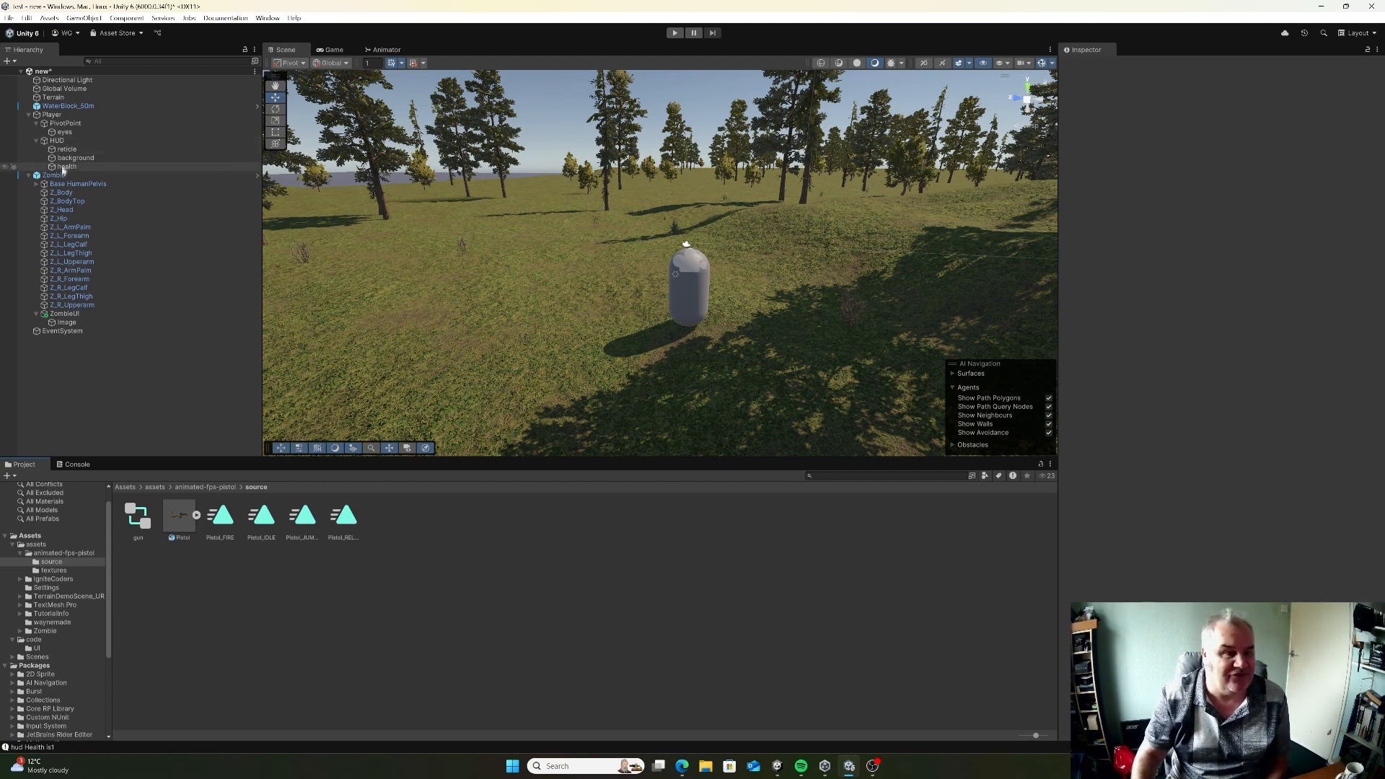
# Check the eyes camera and its PivotPoint on the player capsule, comparing the scene with the game view
pyautogui.click(64, 132)
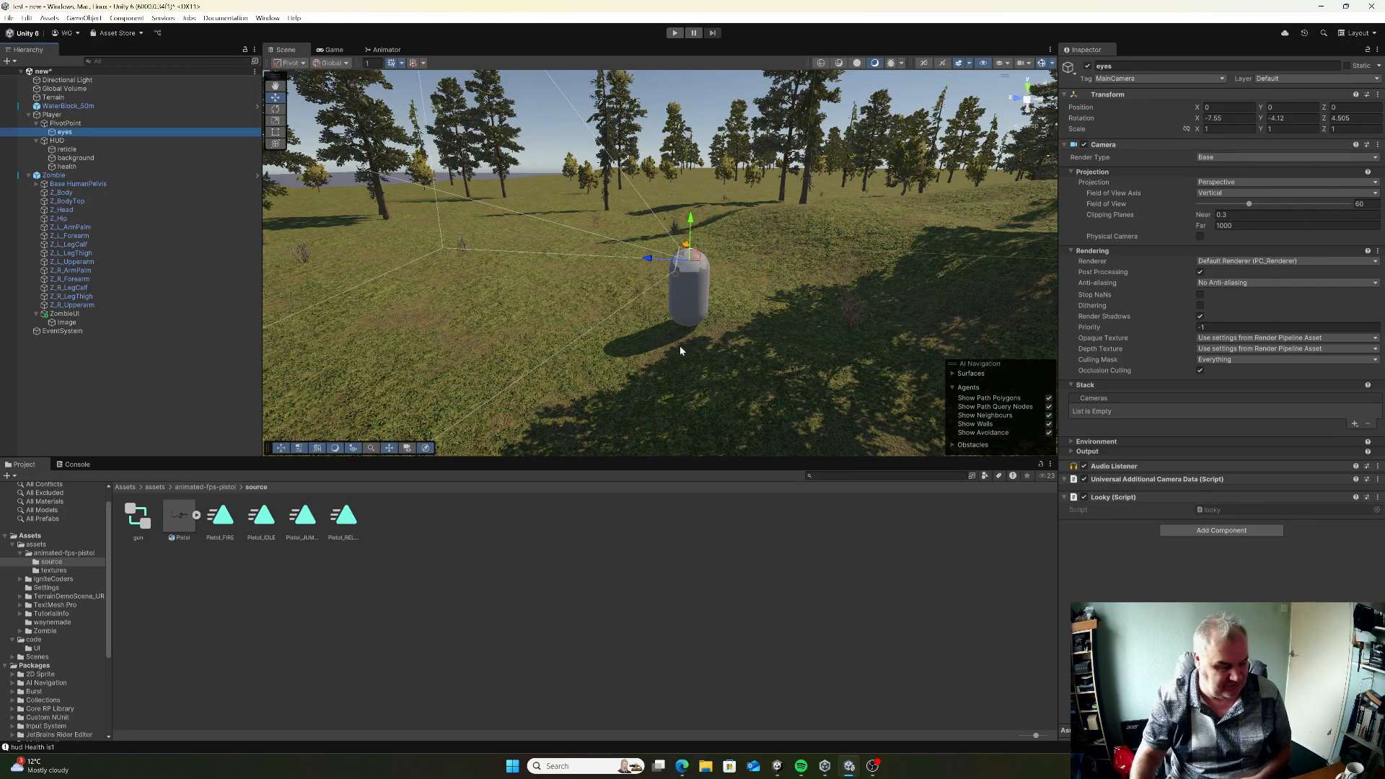
pyautogui.press('w')
pyautogui.moveTo(676, 354)
pyautogui.mouseDown(button='right')
pyautogui.moveTo(676, 342)
pyautogui.moveTo(668, 367)
pyautogui.moveTo(662, 344)
pyautogui.mouseUp(button='right')
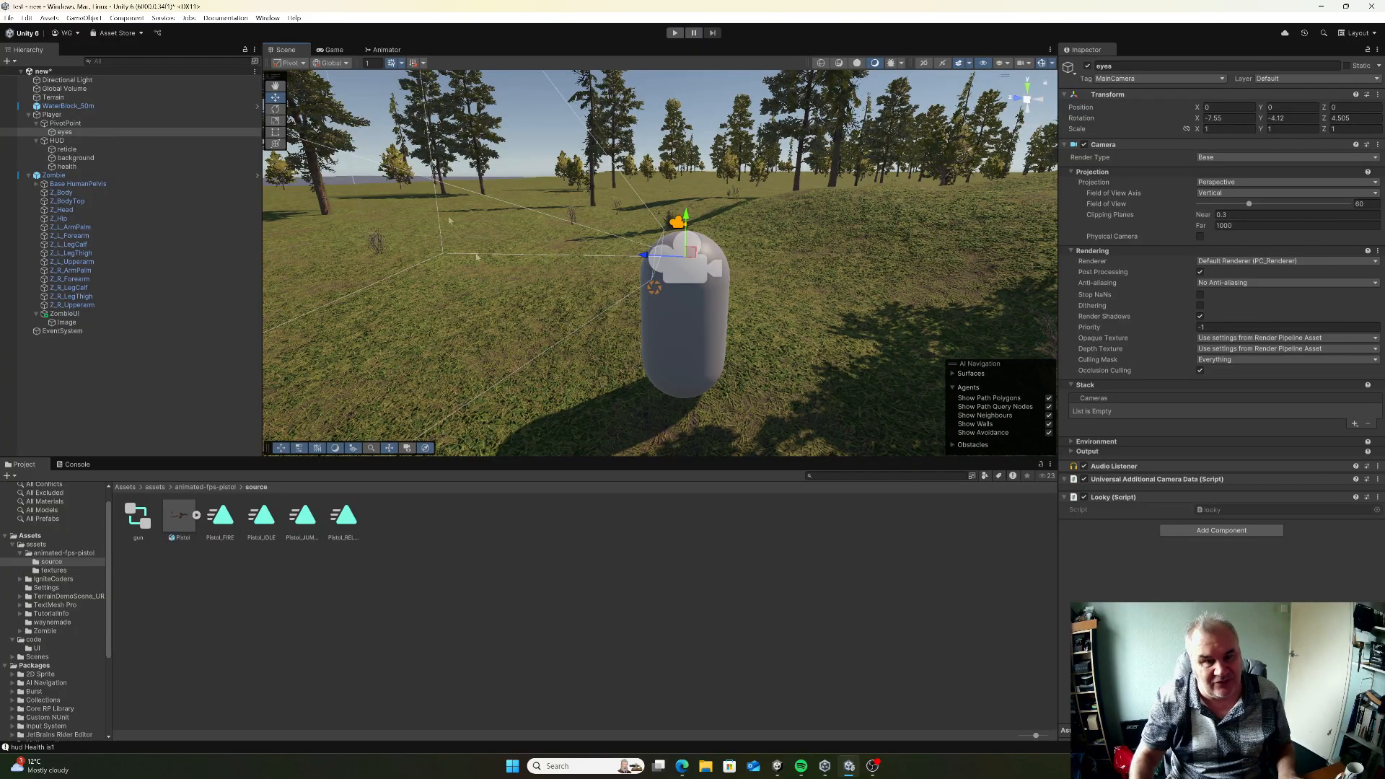
pyautogui.click(328, 51)
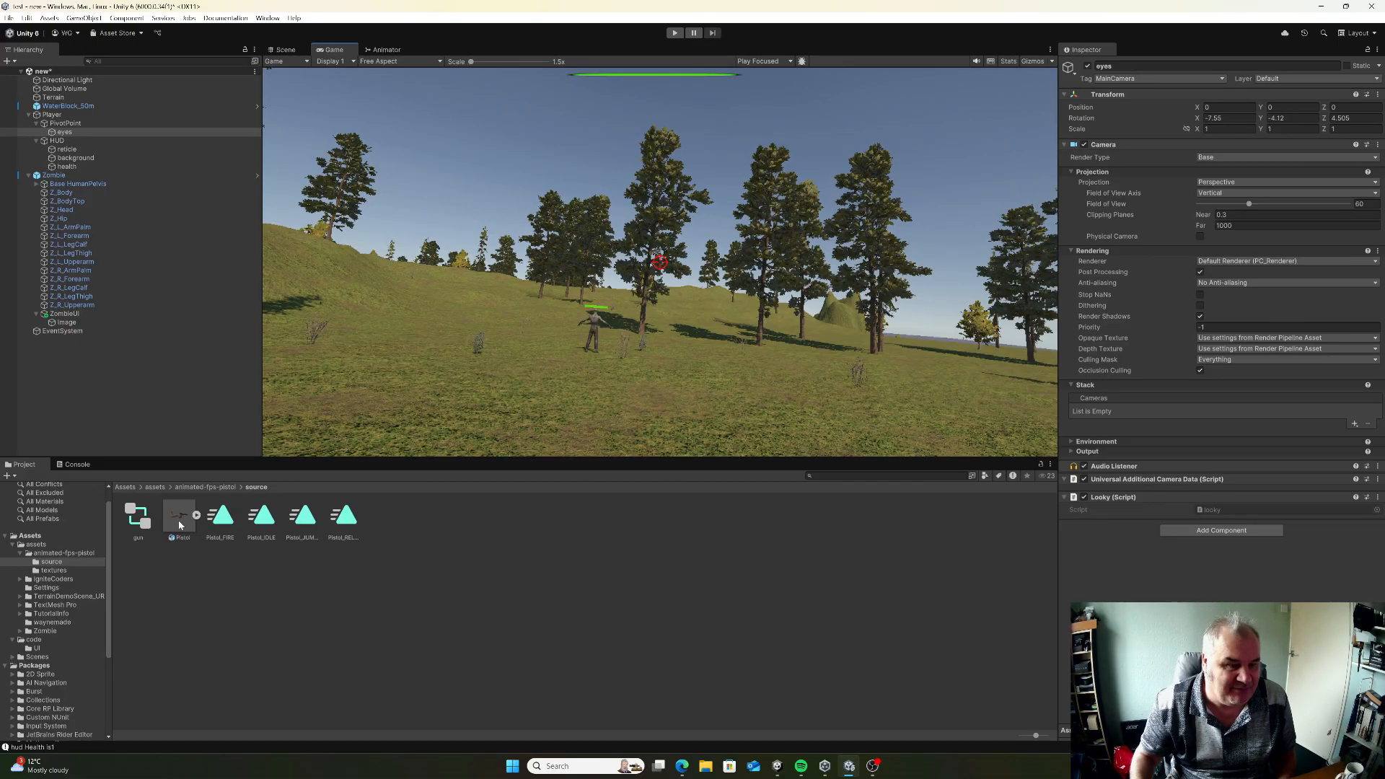
pyautogui.click(65, 133)
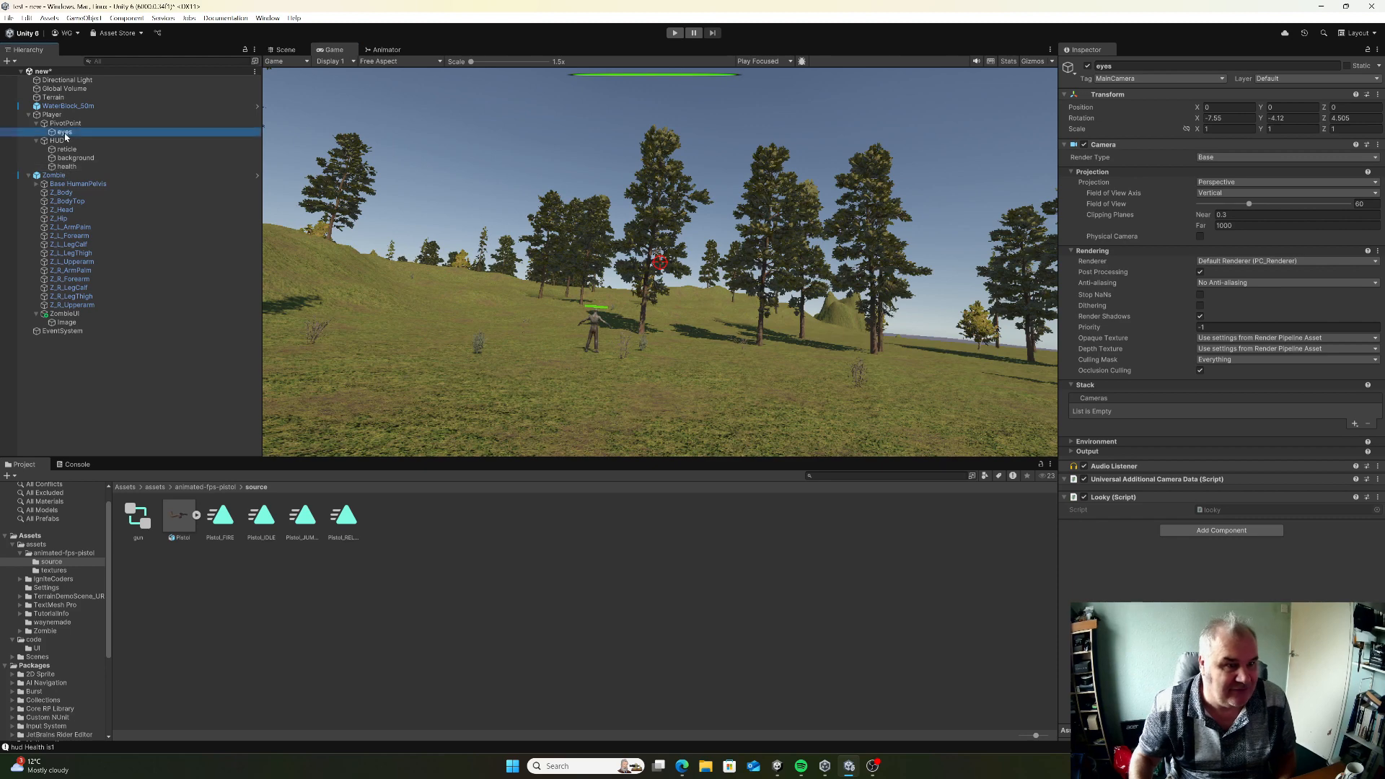
pyautogui.doubleClick(65, 123)
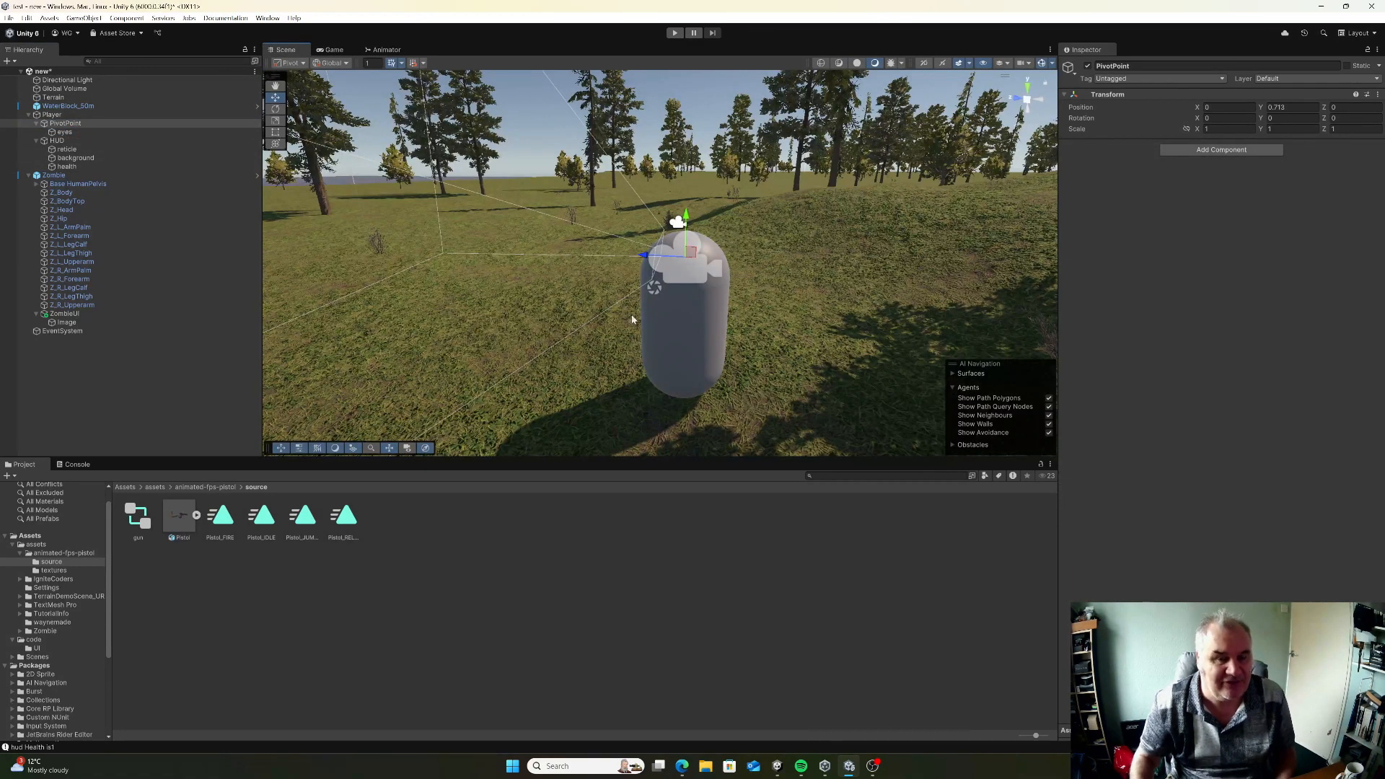
pyautogui.click(64, 132)
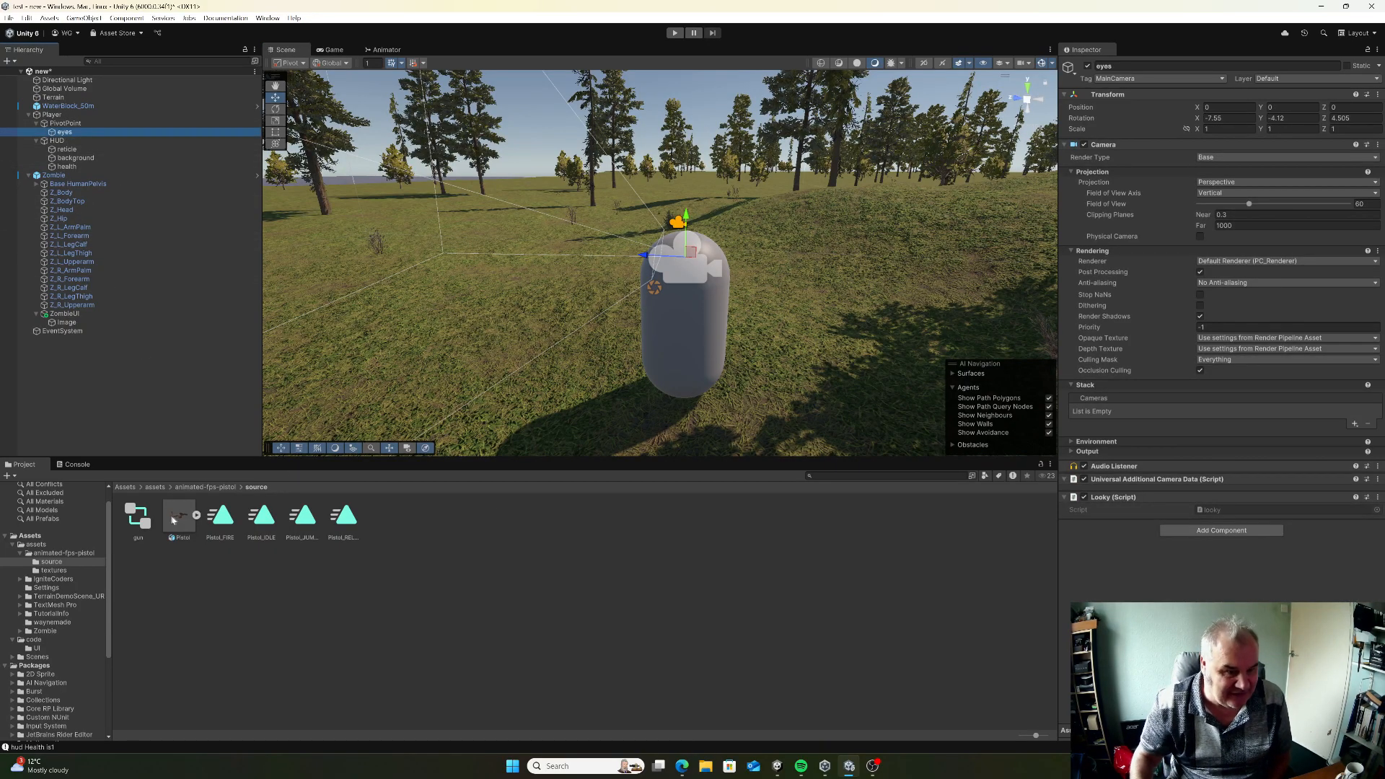
# Add the Pistol model from the animated-fps-pistol source folder as a child of the eyes camera
pyautogui.click(157, 488)
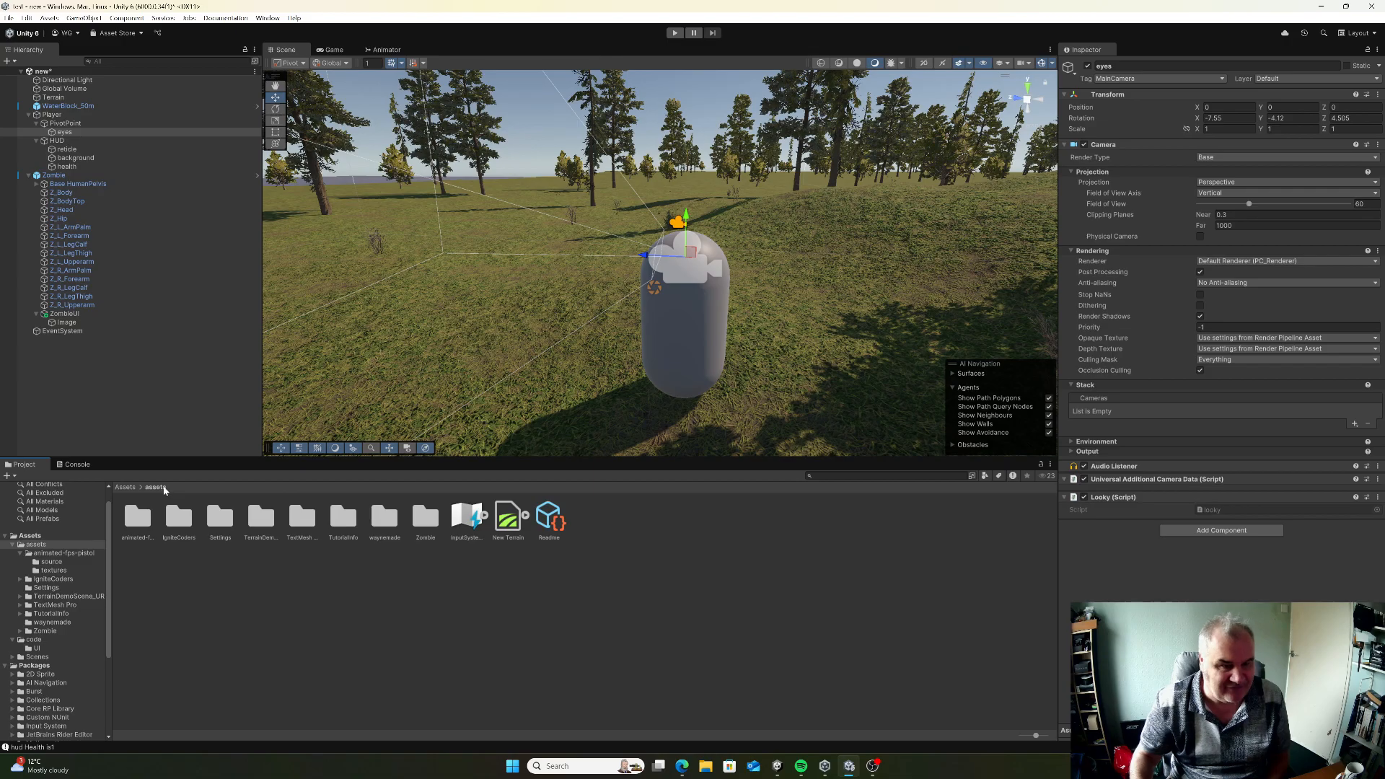
pyautogui.doubleClick(137, 516)
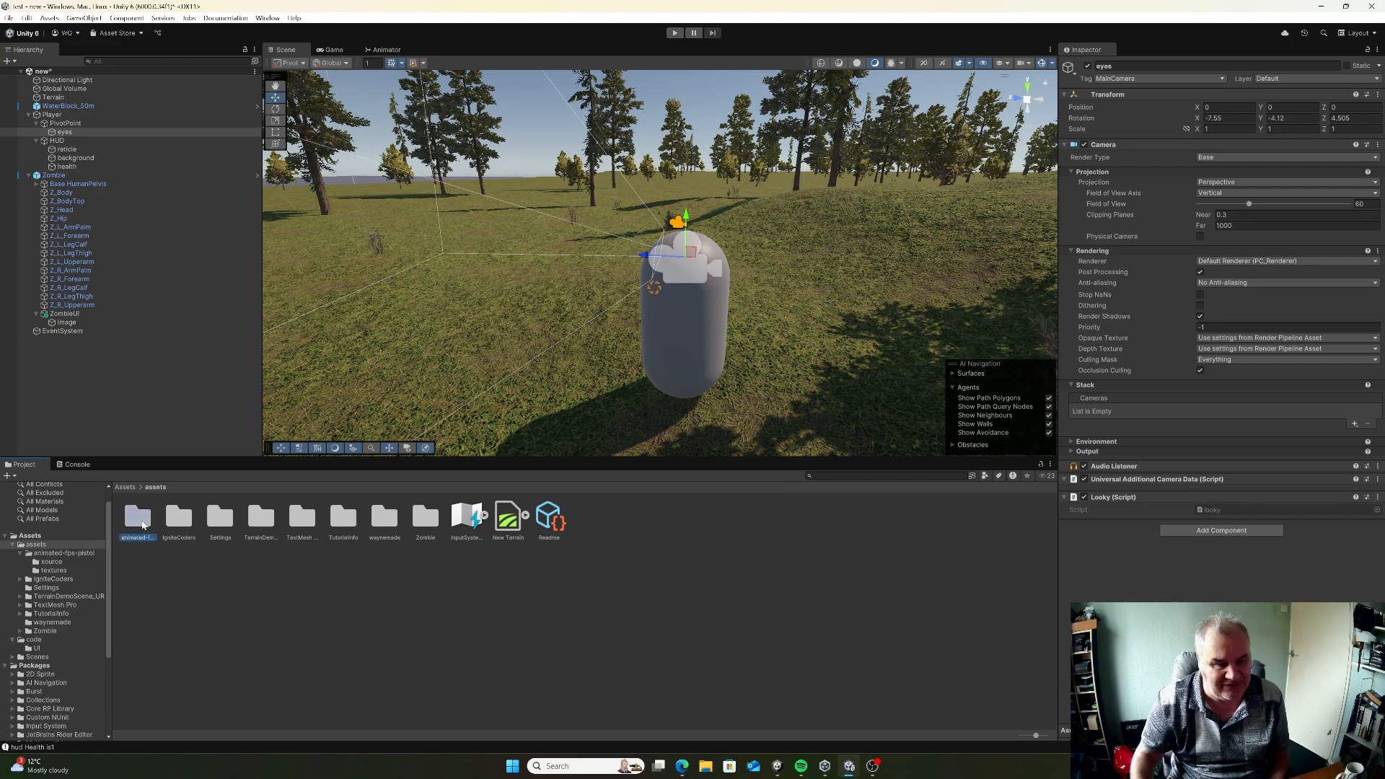
pyautogui.click(155, 487)
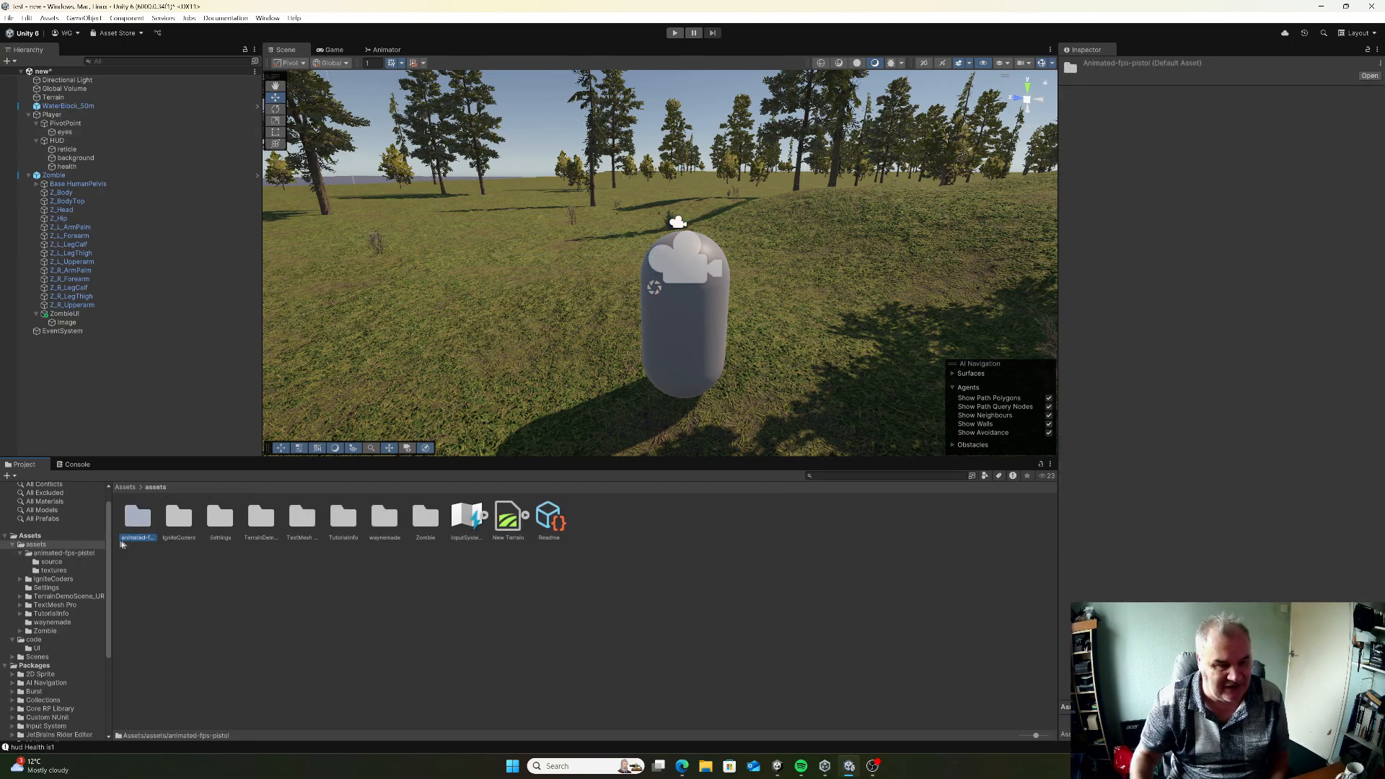
pyautogui.doubleClick(140, 524)
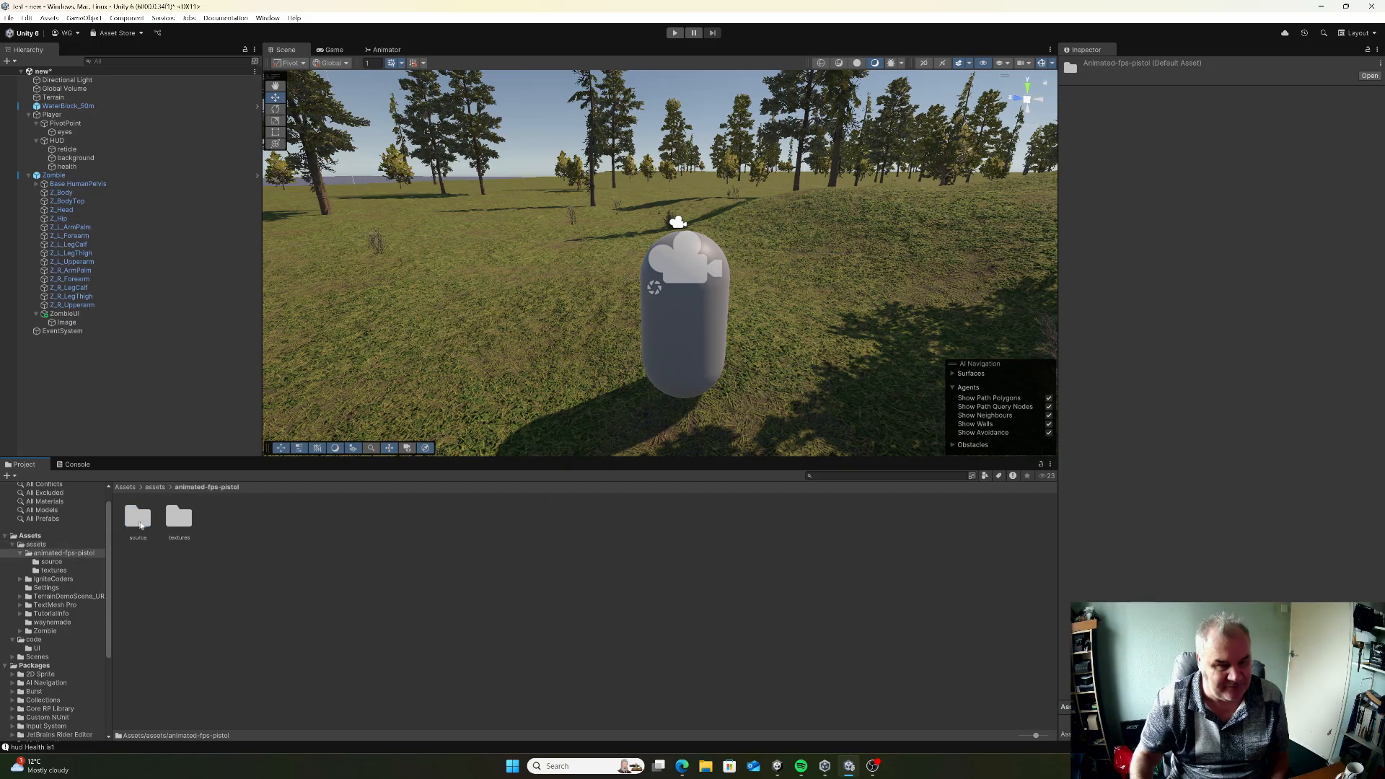
pyautogui.click(141, 531)
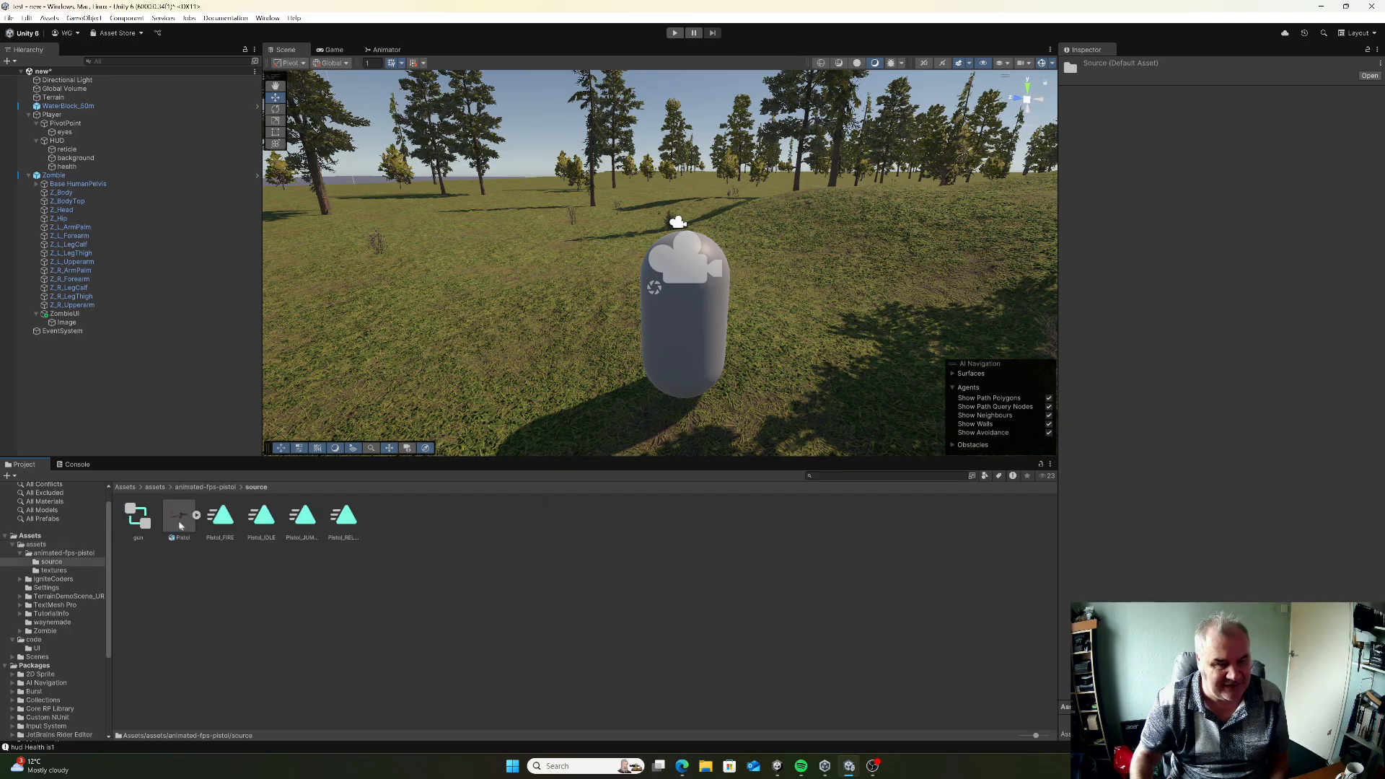
pyautogui.moveTo(180, 521); pyautogui.dragTo(70, 135)
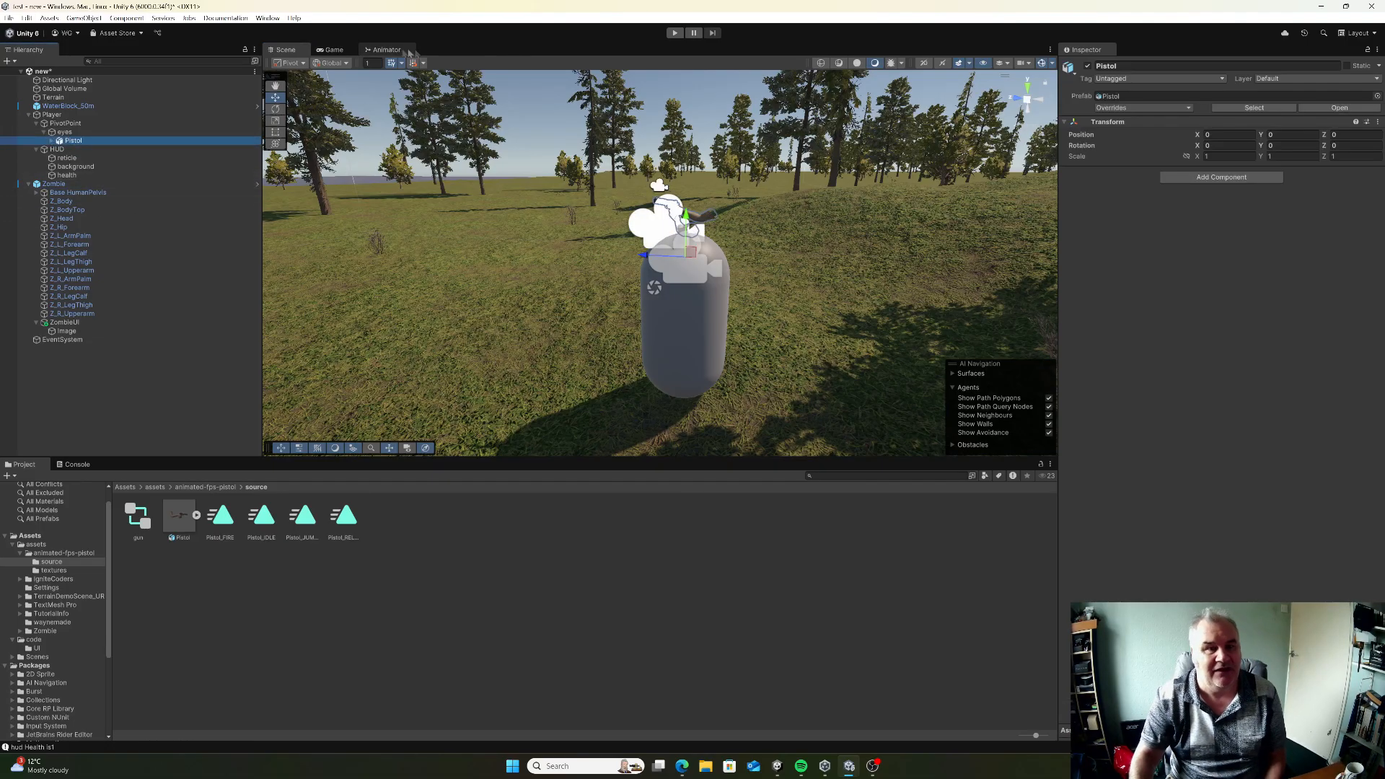
# Delete the Camera_01 child object from the Pistol under the eyes camera and check the player's game view
pyautogui.click(335, 51)
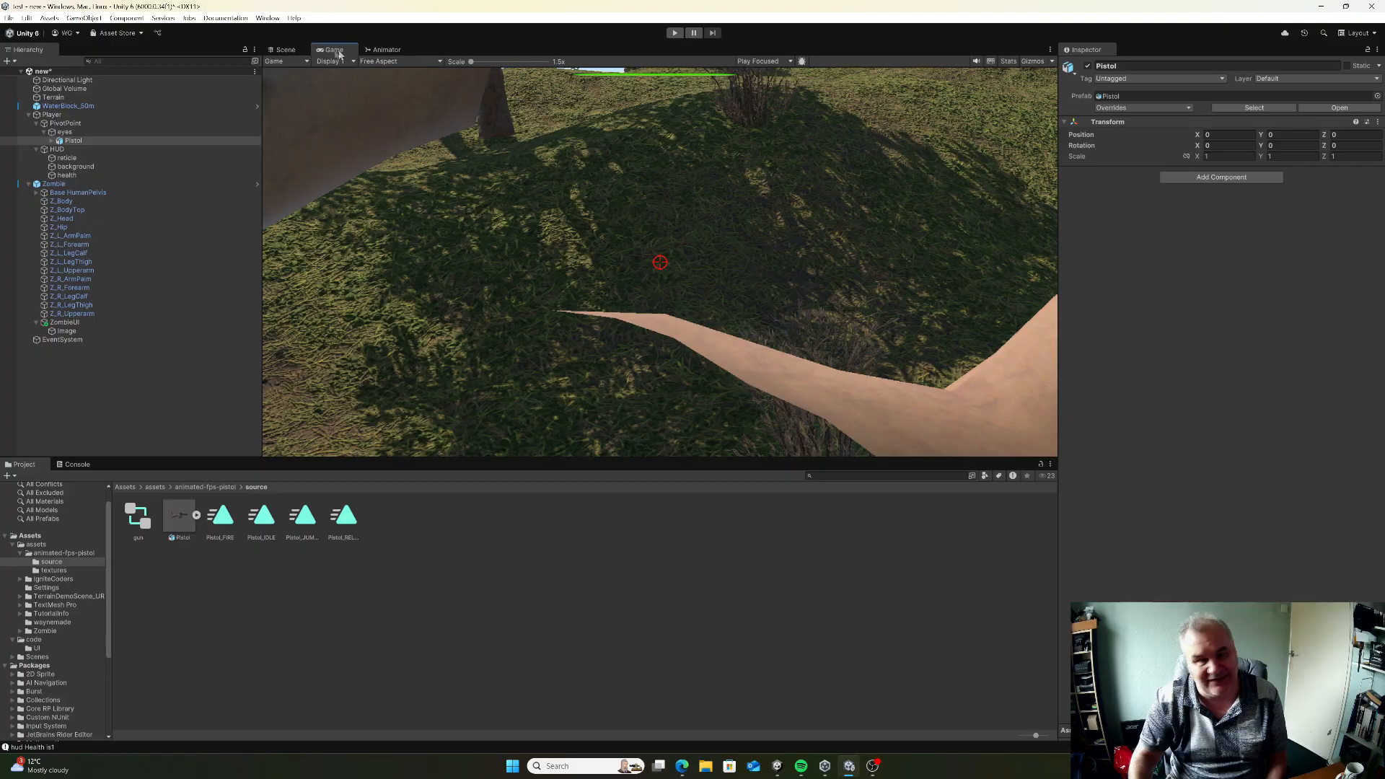
pyautogui.click(285, 49)
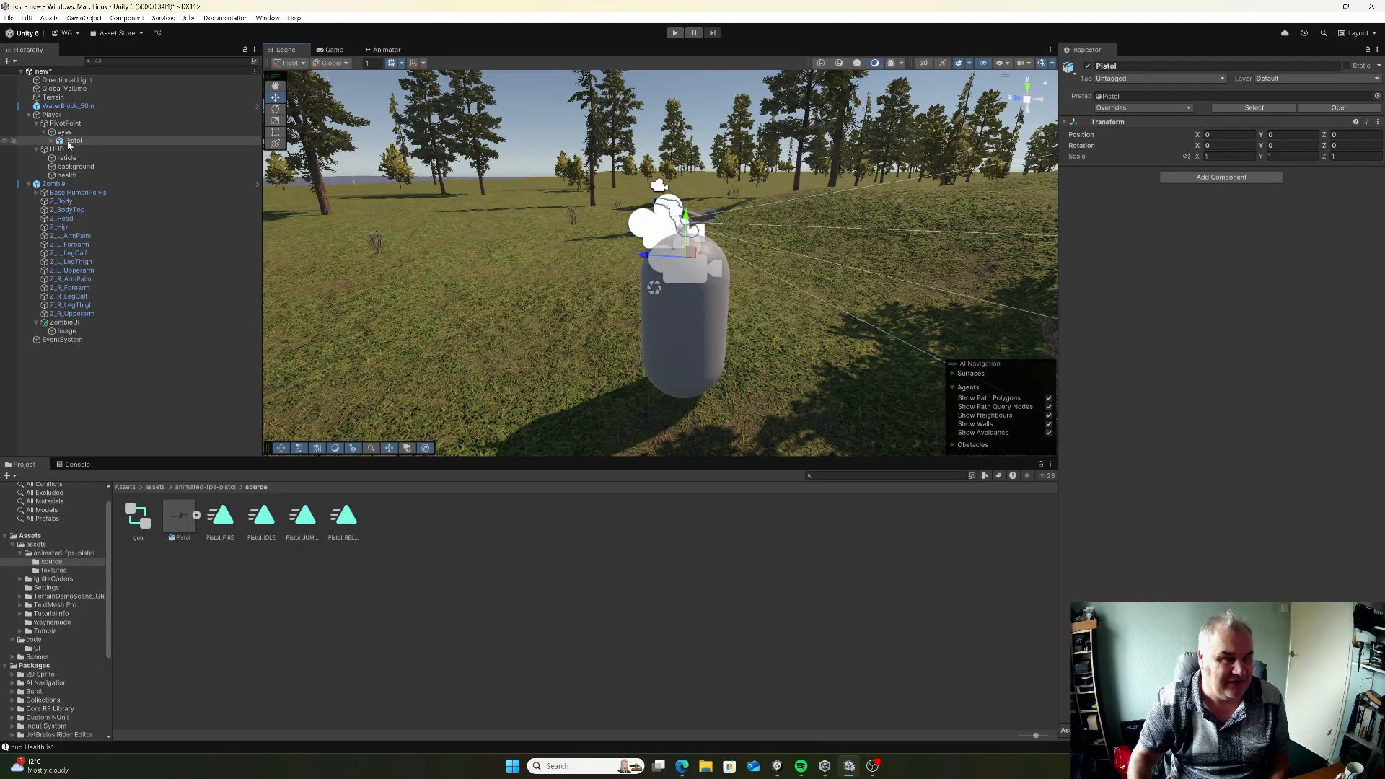
pyautogui.click(50, 140)
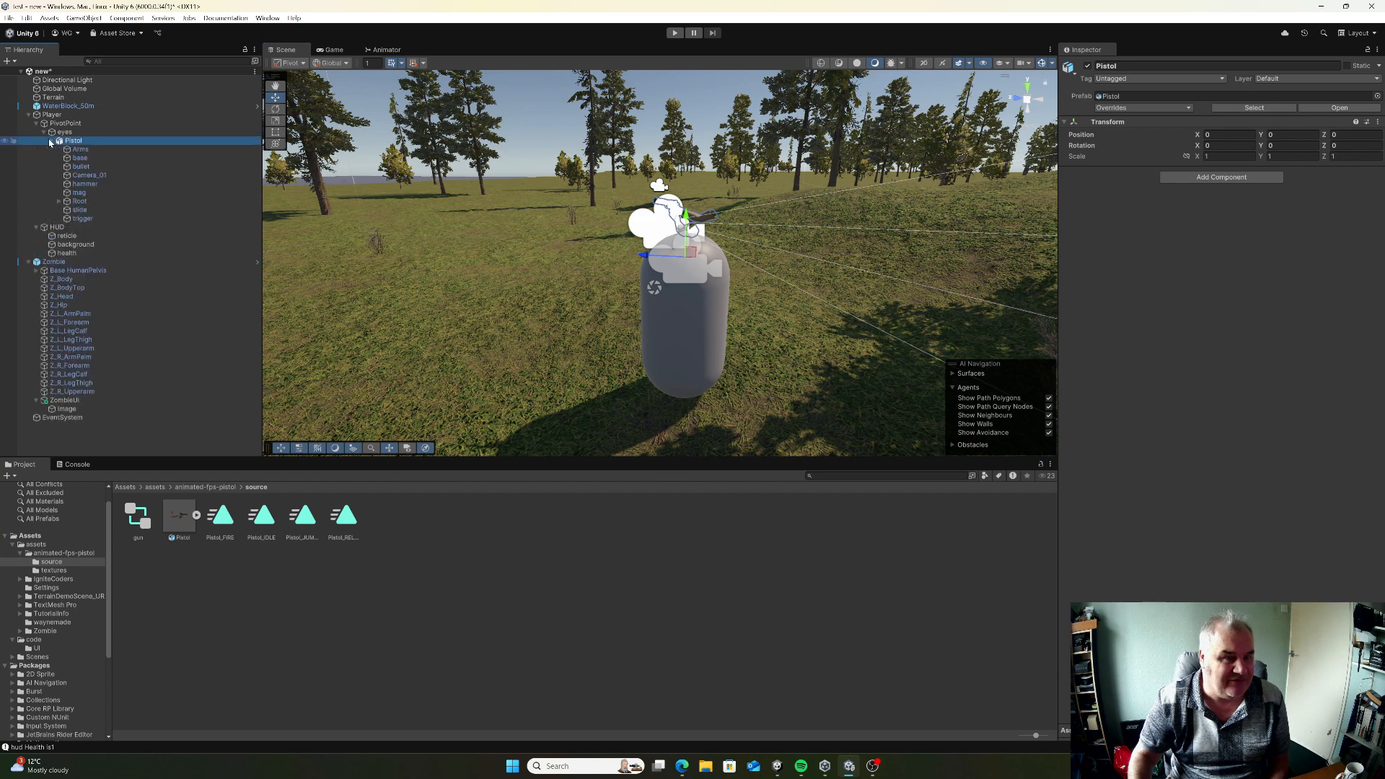
pyautogui.click(82, 176)
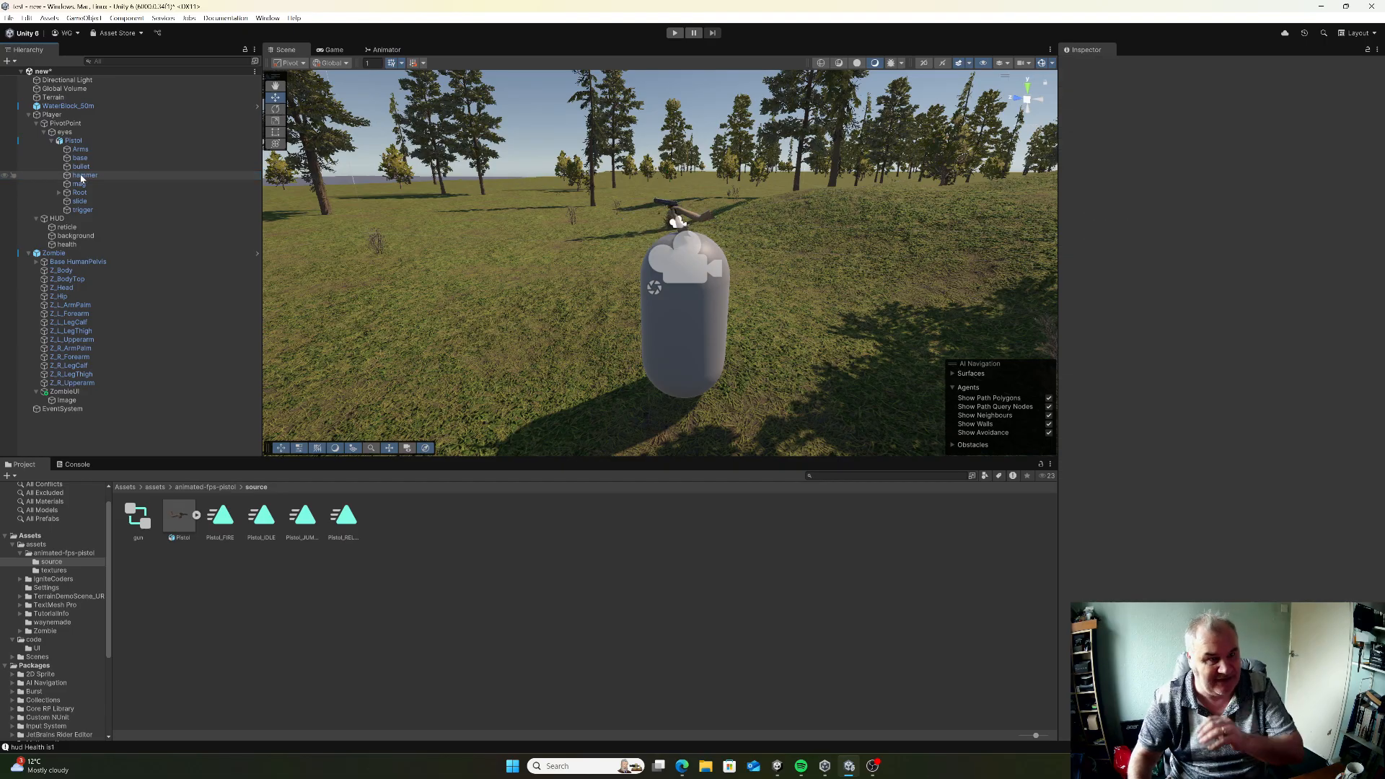
pyautogui.press('Delete')
pyautogui.click(72, 134)
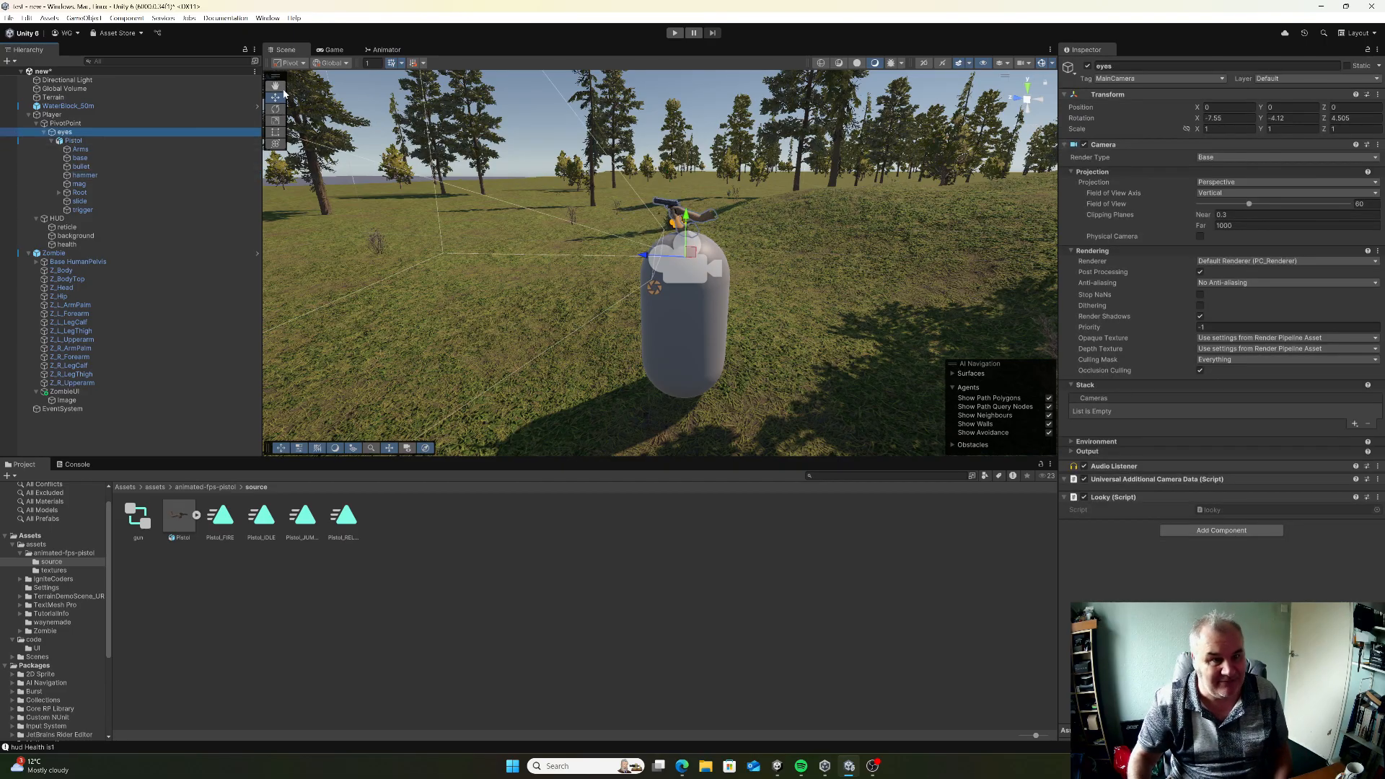
pyautogui.click(328, 51)
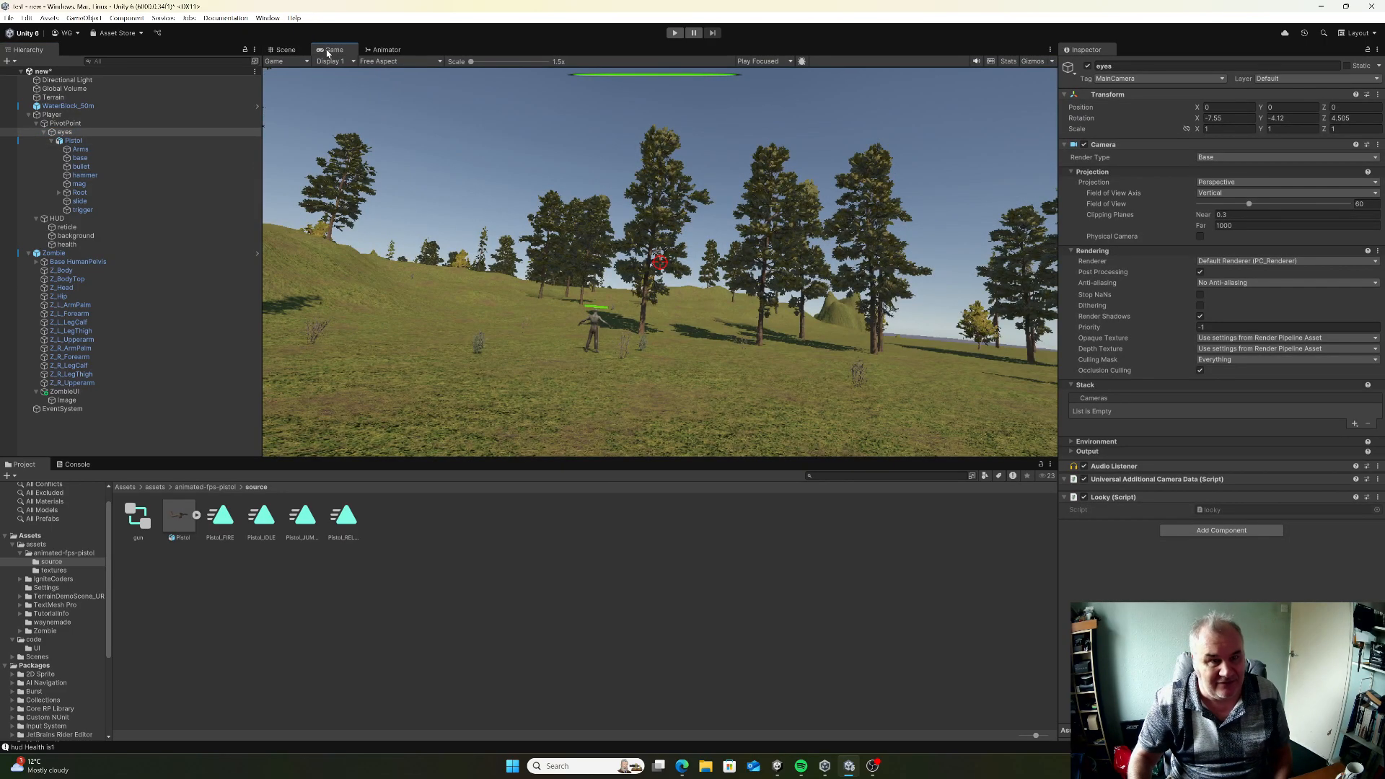
# Move the Pistol forward and down from the eyes camera to about Y -0.49, Z 0.42, checking it in the game view
pyautogui.click(283, 50)
pyautogui.moveTo(628, 268); pyautogui.dragTo(642, 262, button='right')
pyautogui.press('w')
pyautogui.moveTo(763, 196); pyautogui.dragTo(765, 183, button='right')
pyautogui.press('w')
pyautogui.press('s')
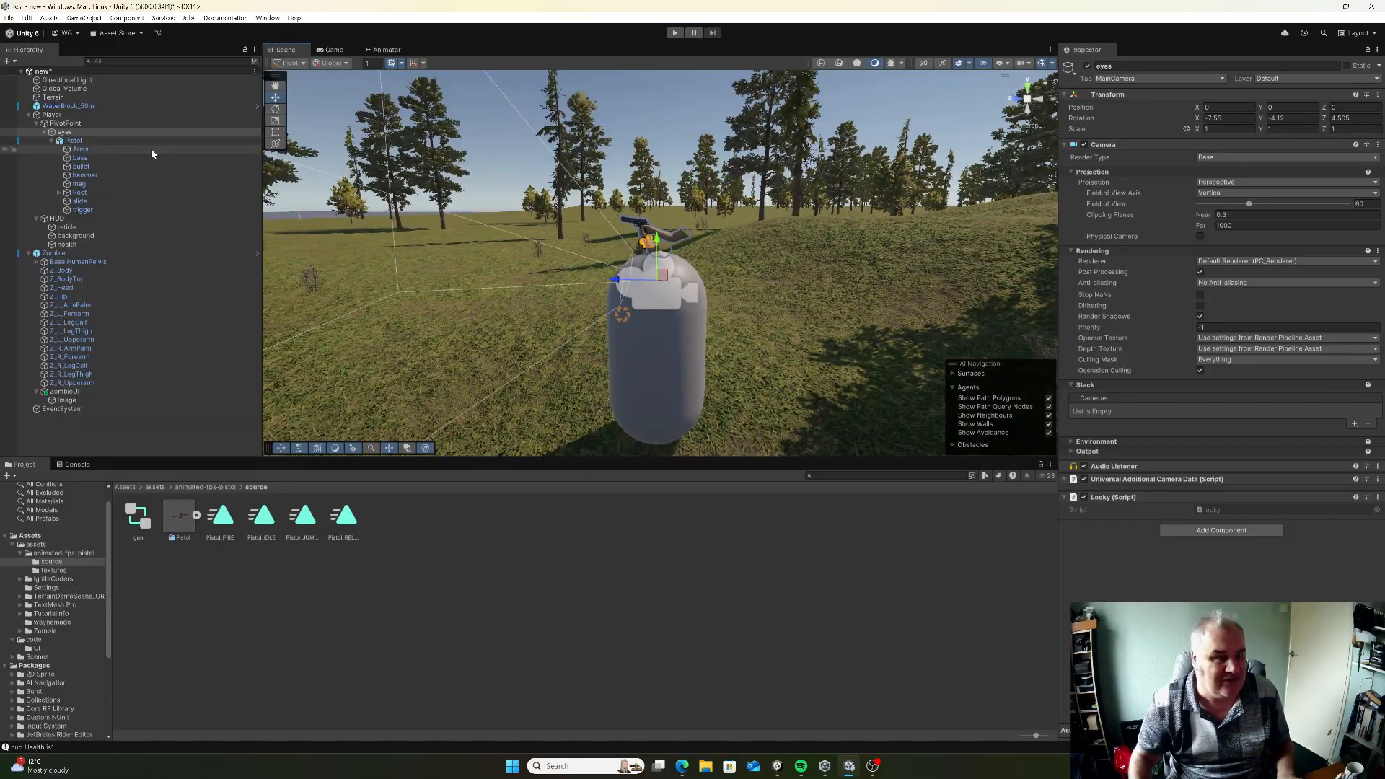
pyautogui.click(74, 141)
pyautogui.scroll(1, 671, 231)
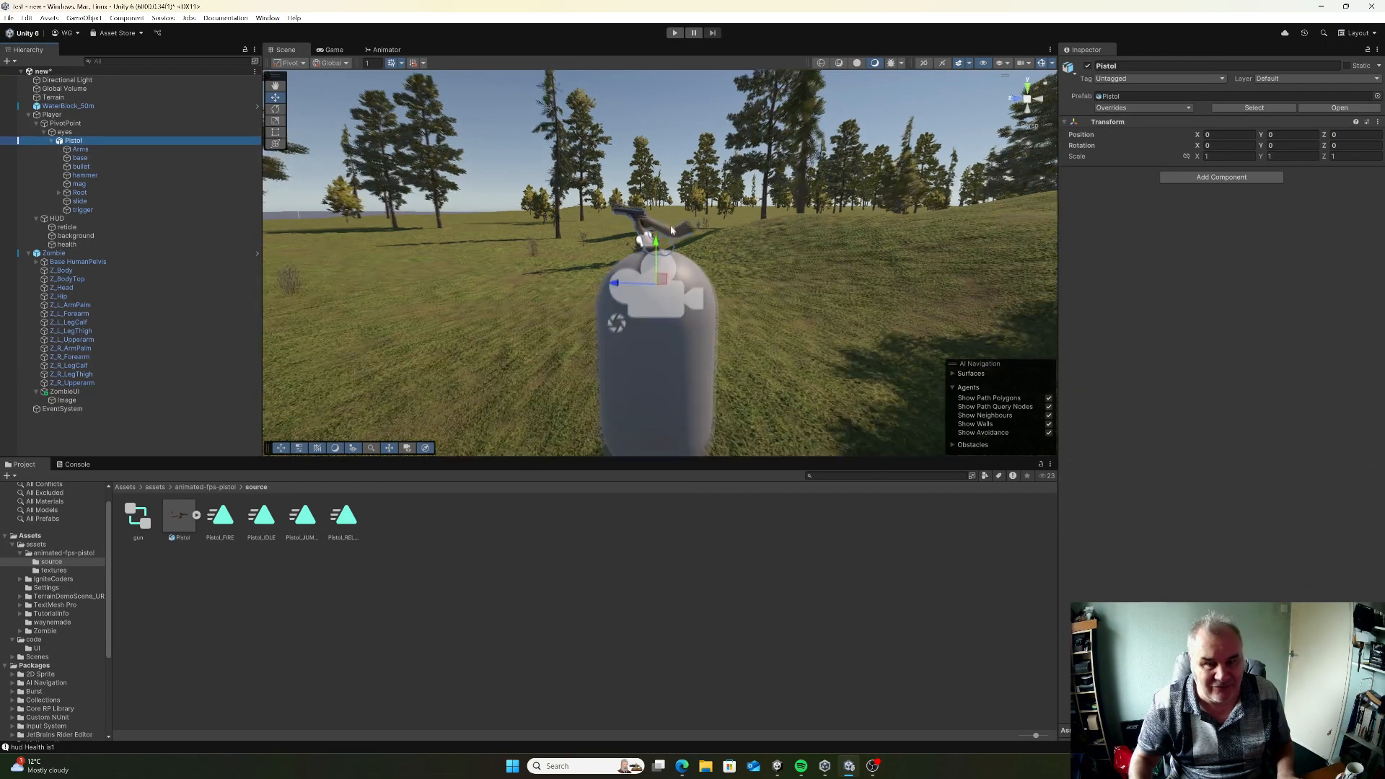
pyautogui.scroll(1, 620, 289)
pyautogui.moveTo(615, 287); pyautogui.dragTo(551, 347)
pyautogui.click(334, 50)
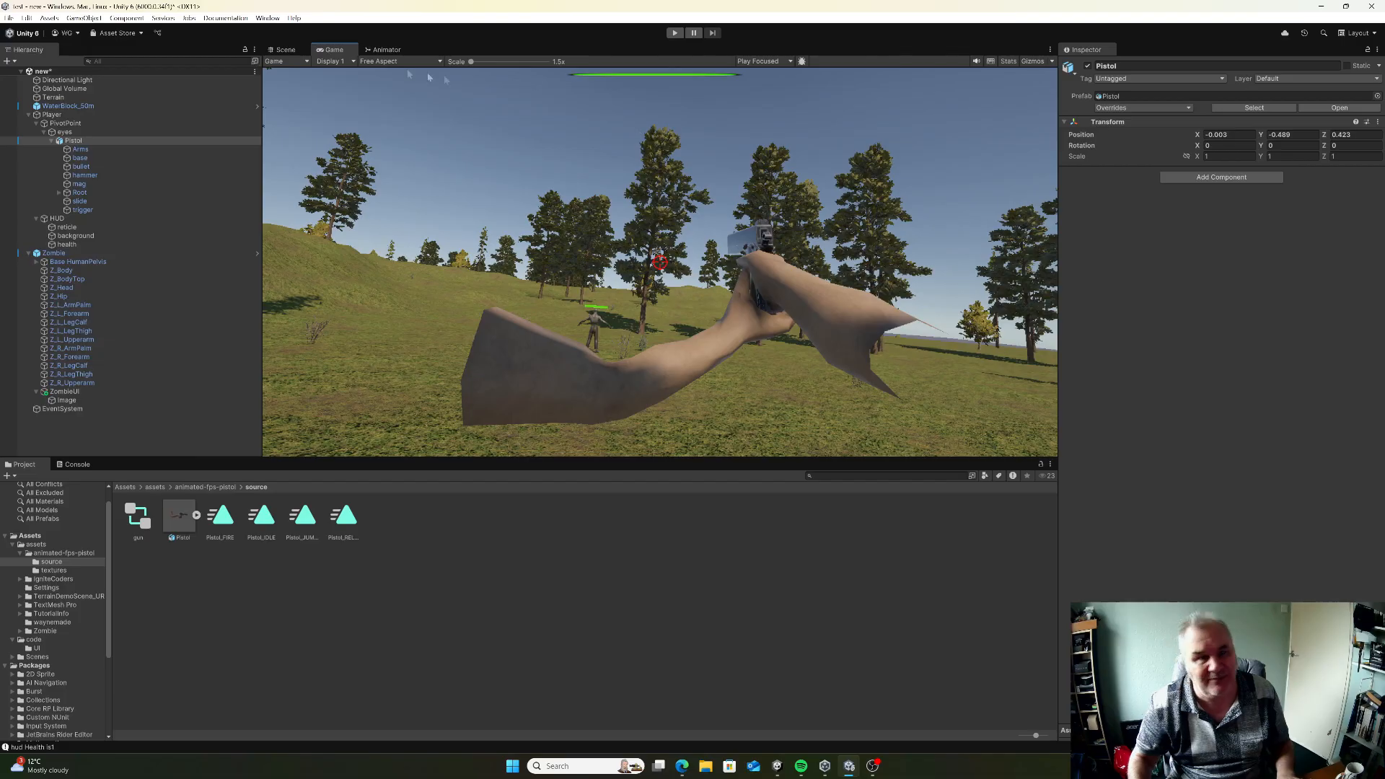
# Move the Pistol back and slightly lower to about Y -0.54, Z 0.34, comparing the result in the game view
pyautogui.click(284, 50)
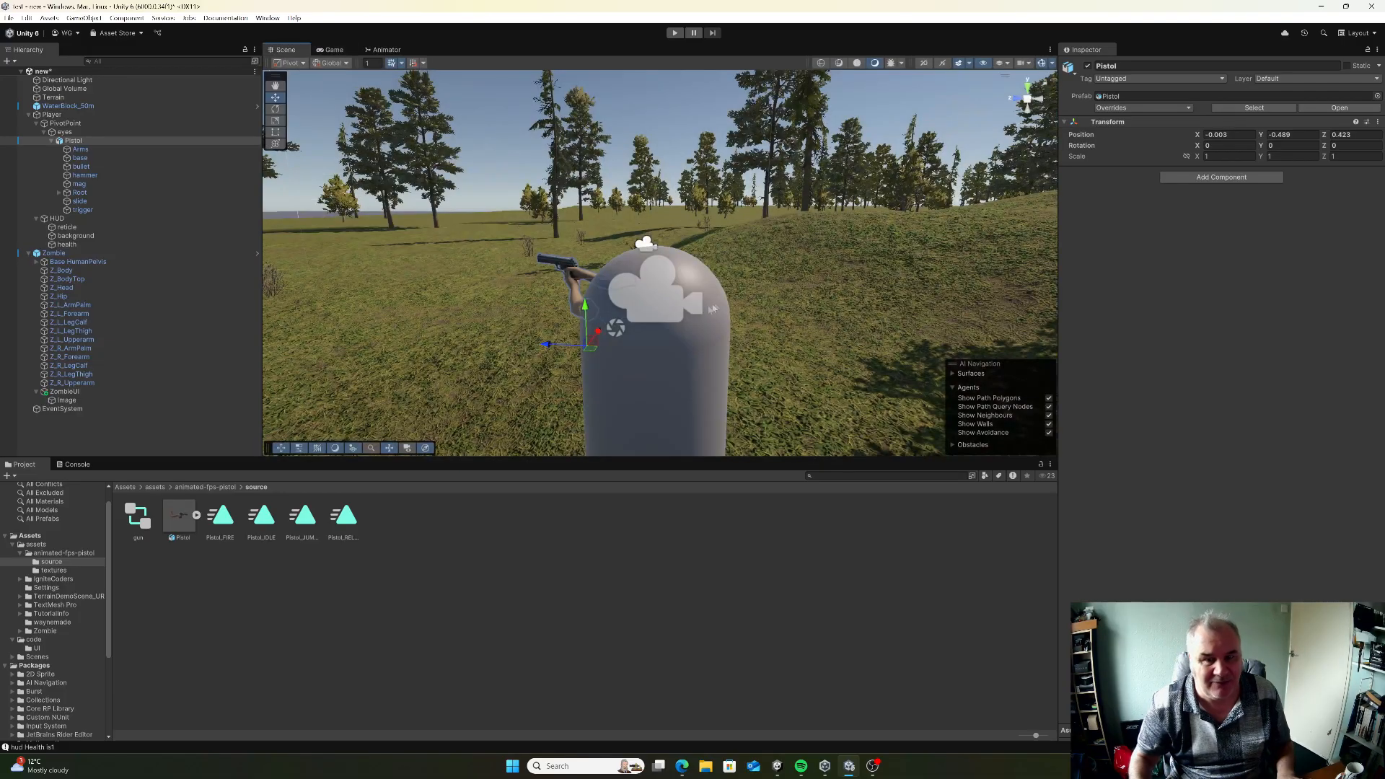
pyautogui.moveTo(546, 345); pyautogui.dragTo(592, 315)
pyautogui.click(332, 49)
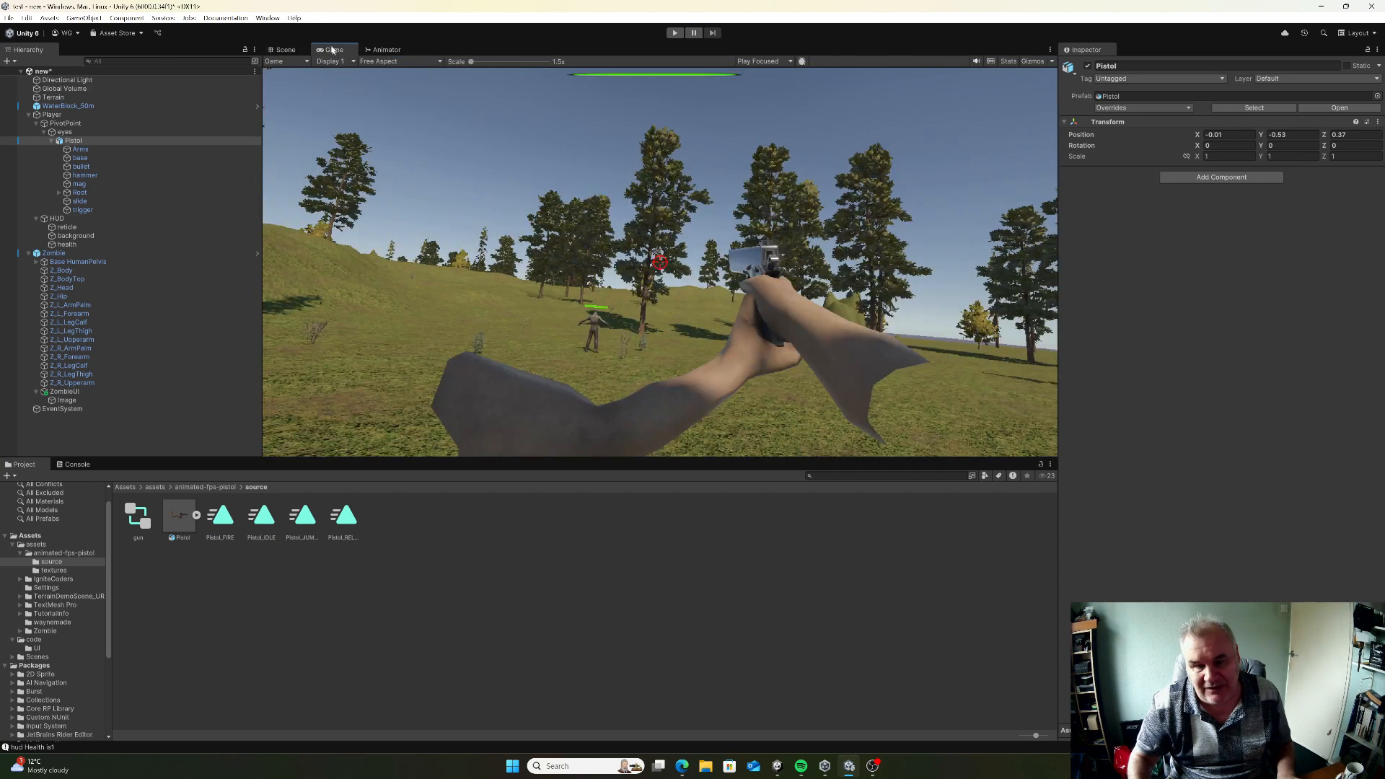
pyautogui.click(284, 49)
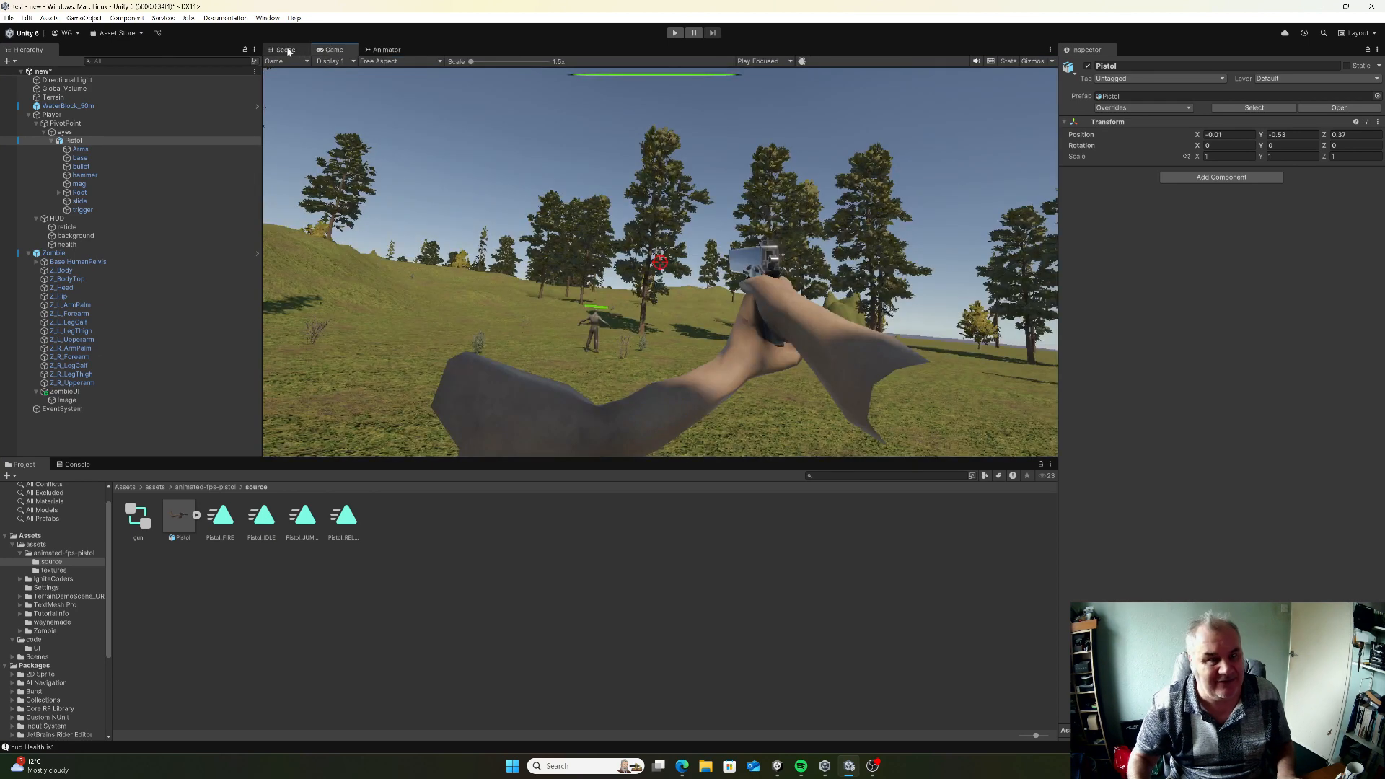
pyautogui.moveTo(552, 353); pyautogui.dragTo(558, 354)
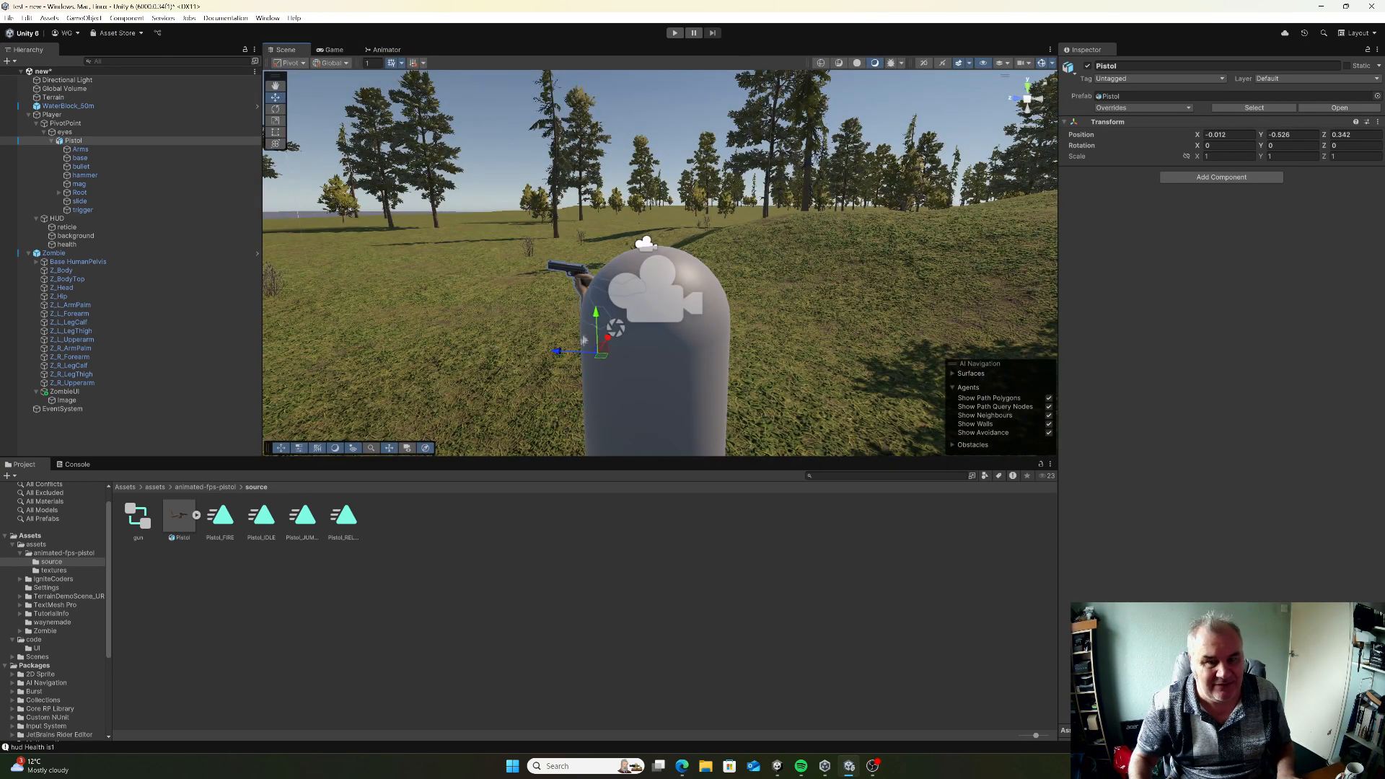
pyautogui.click(326, 50)
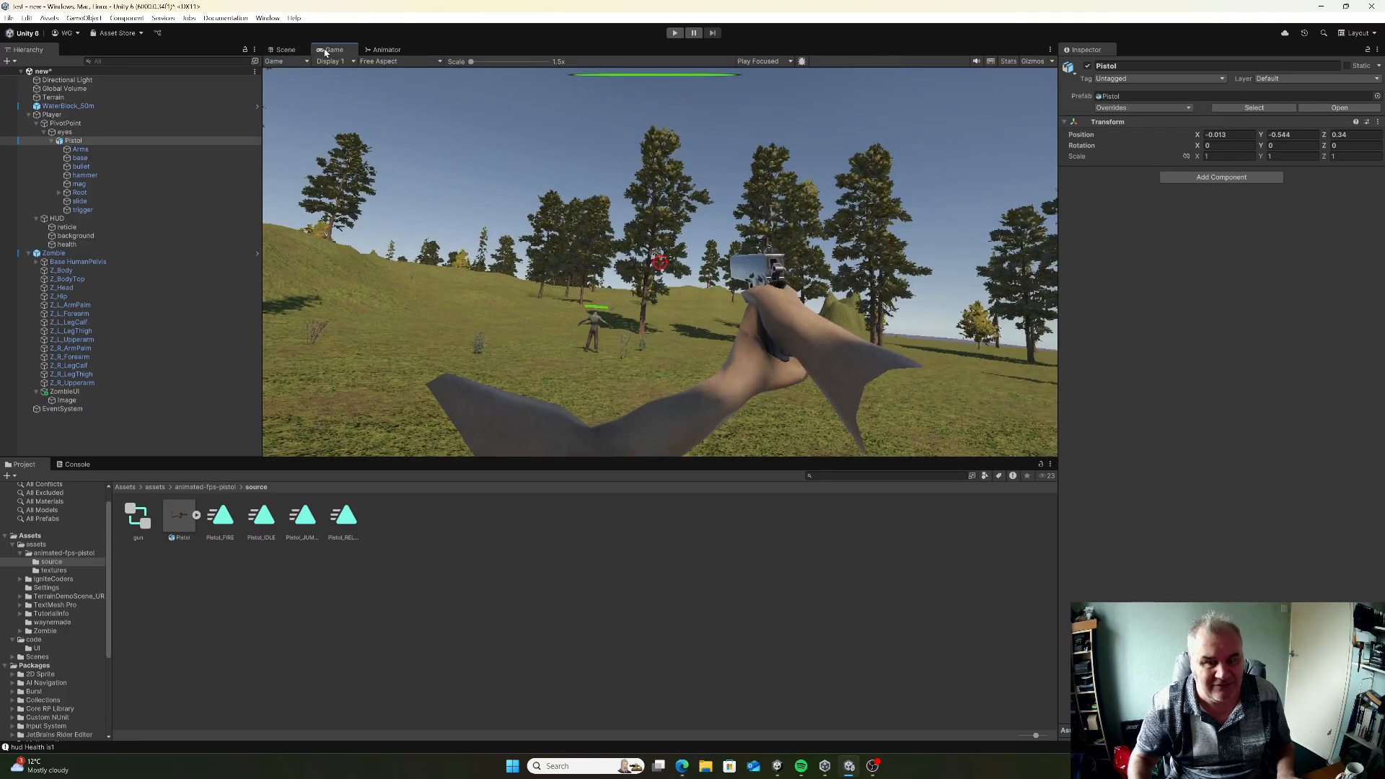
# Pull the Pistol further back toward the player capsule to about Y -0.57, Z 0.26 and check the game view
pyautogui.click(284, 49)
pyautogui.moveTo(561, 355); pyautogui.dragTo(601, 328)
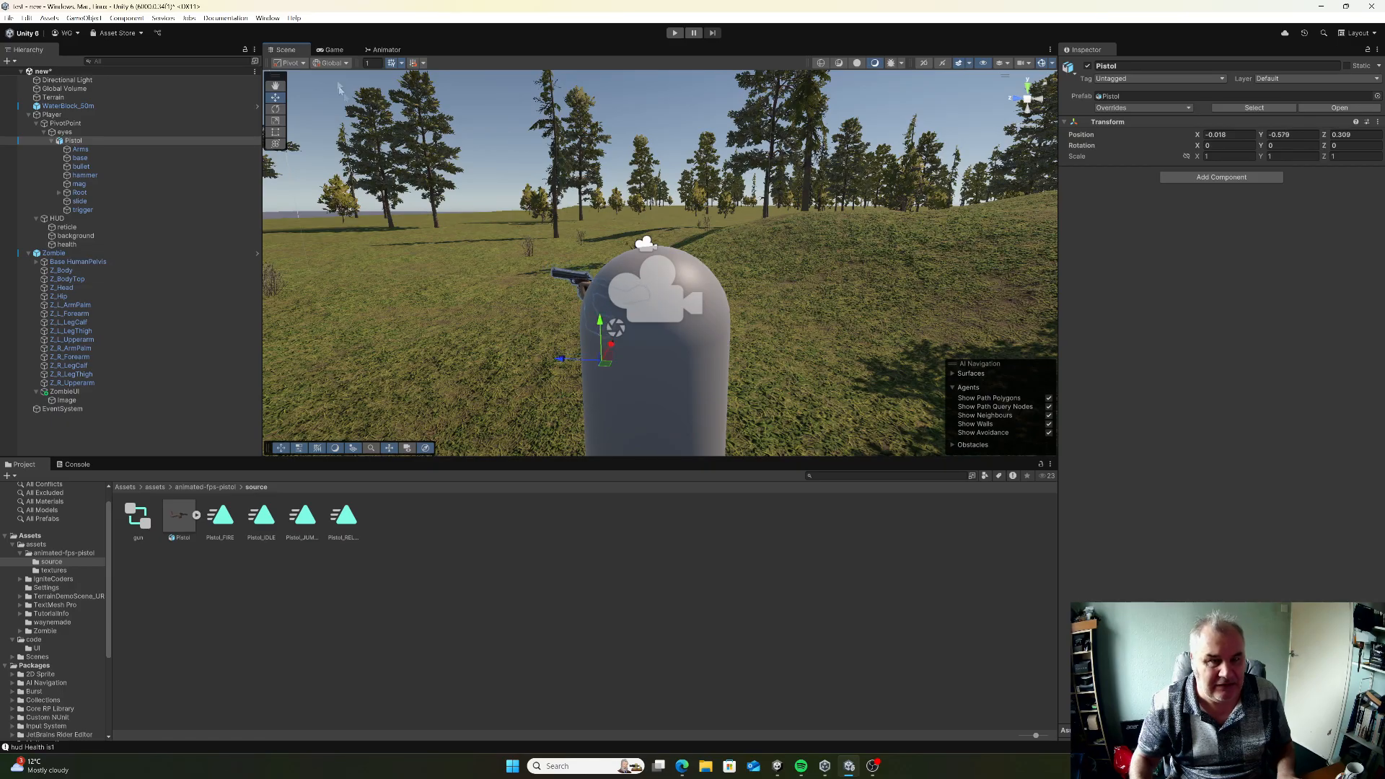
pyautogui.click(331, 50)
pyautogui.click(285, 50)
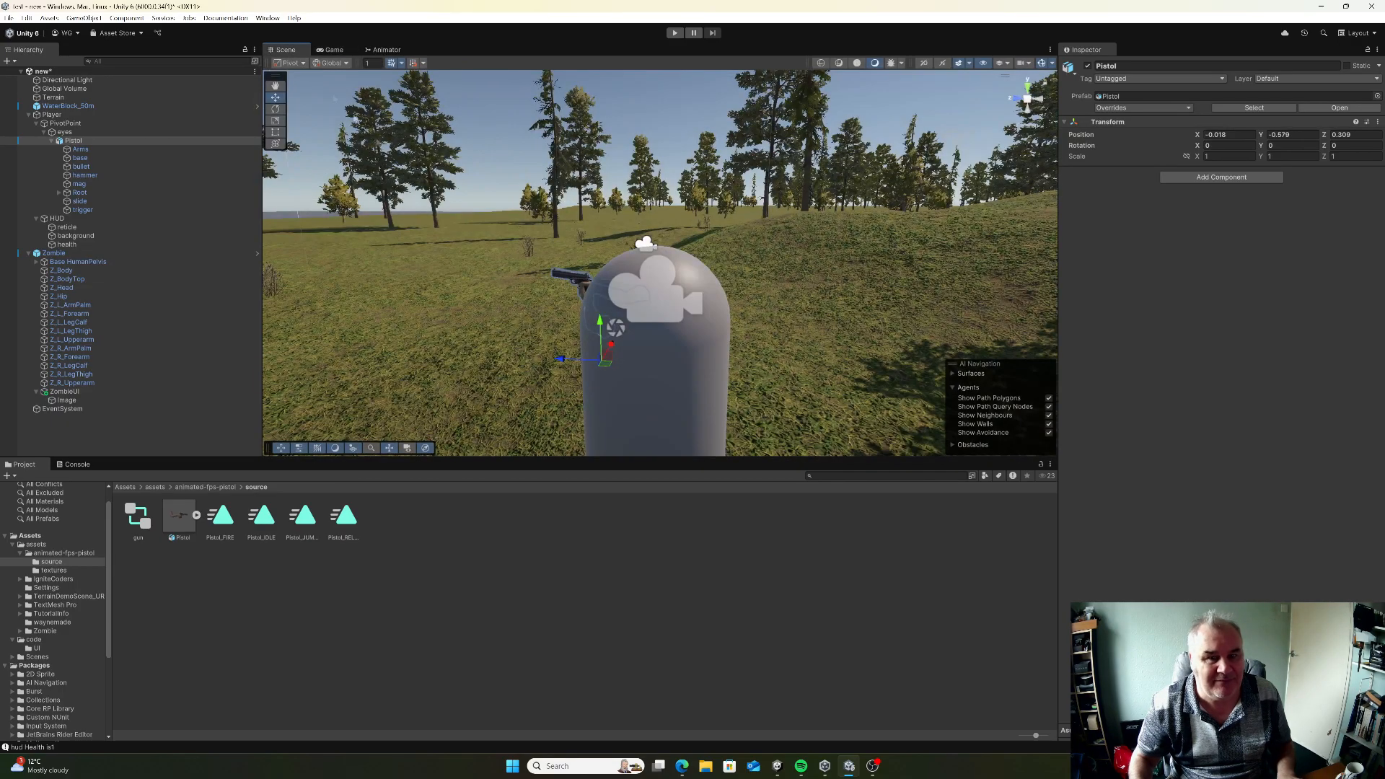
pyautogui.moveTo(560, 359); pyautogui.dragTo(554, 363)
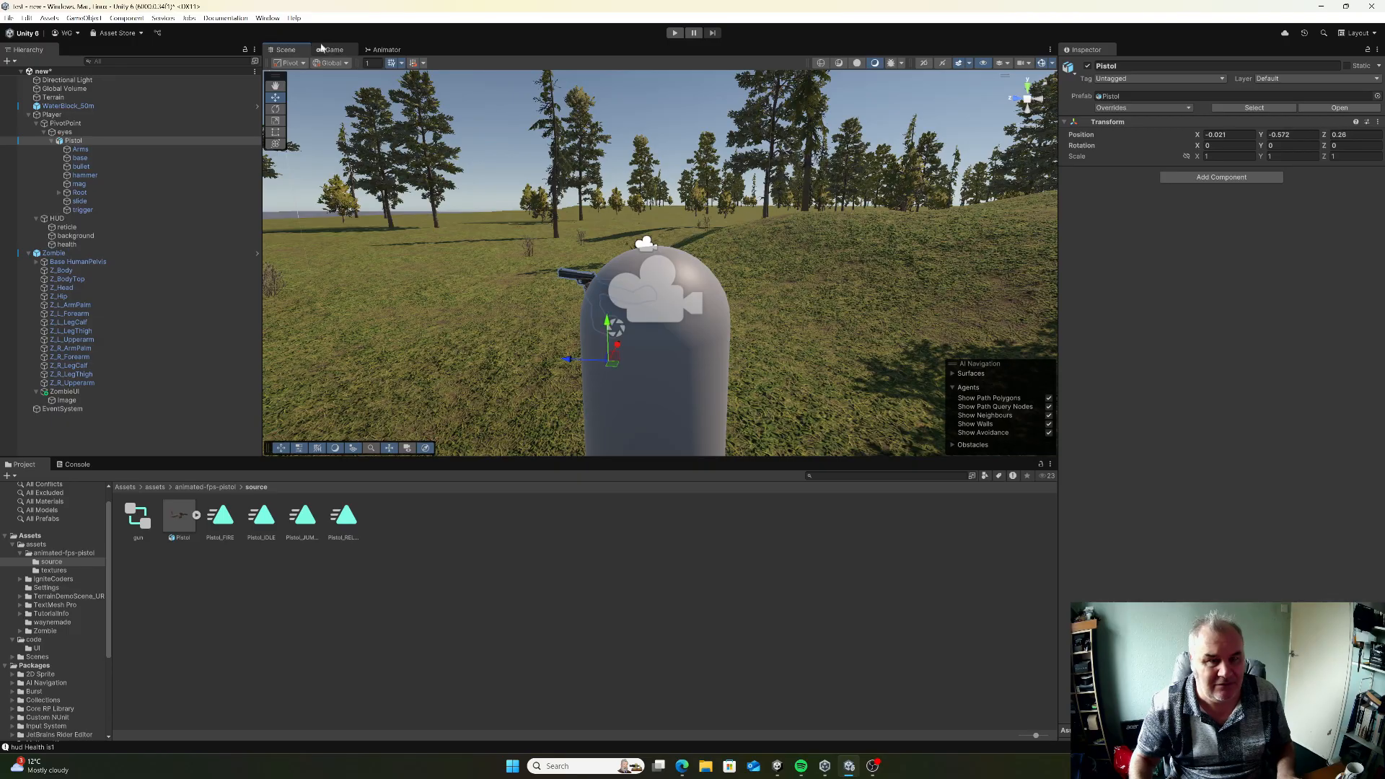
pyautogui.click(327, 52)
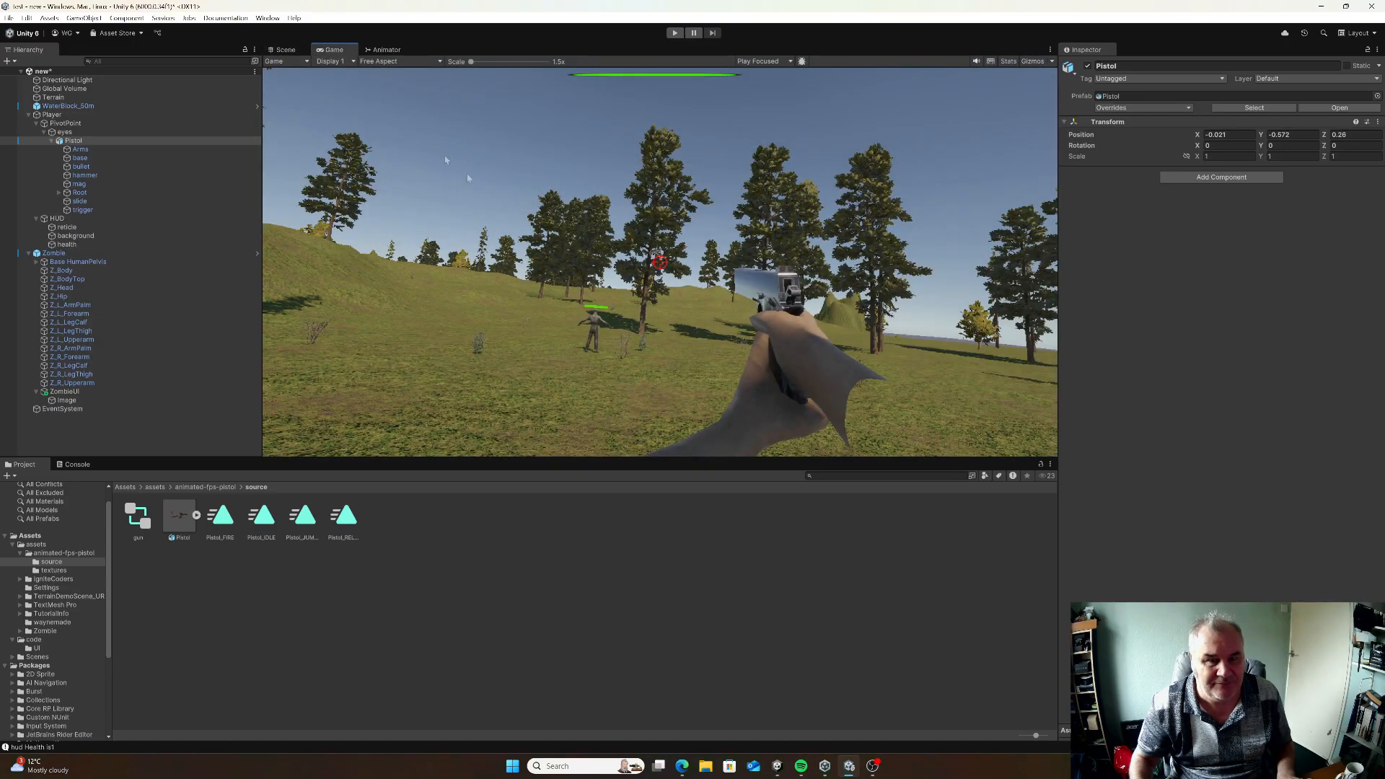
# Lower the Pistol relative to the eyes camera to about Y -0.67 and check its framing in the game view
pyautogui.click(287, 50)
pyautogui.moveTo(498, 180); pyautogui.dragTo(418, 193, button='right')
pyautogui.press('w')
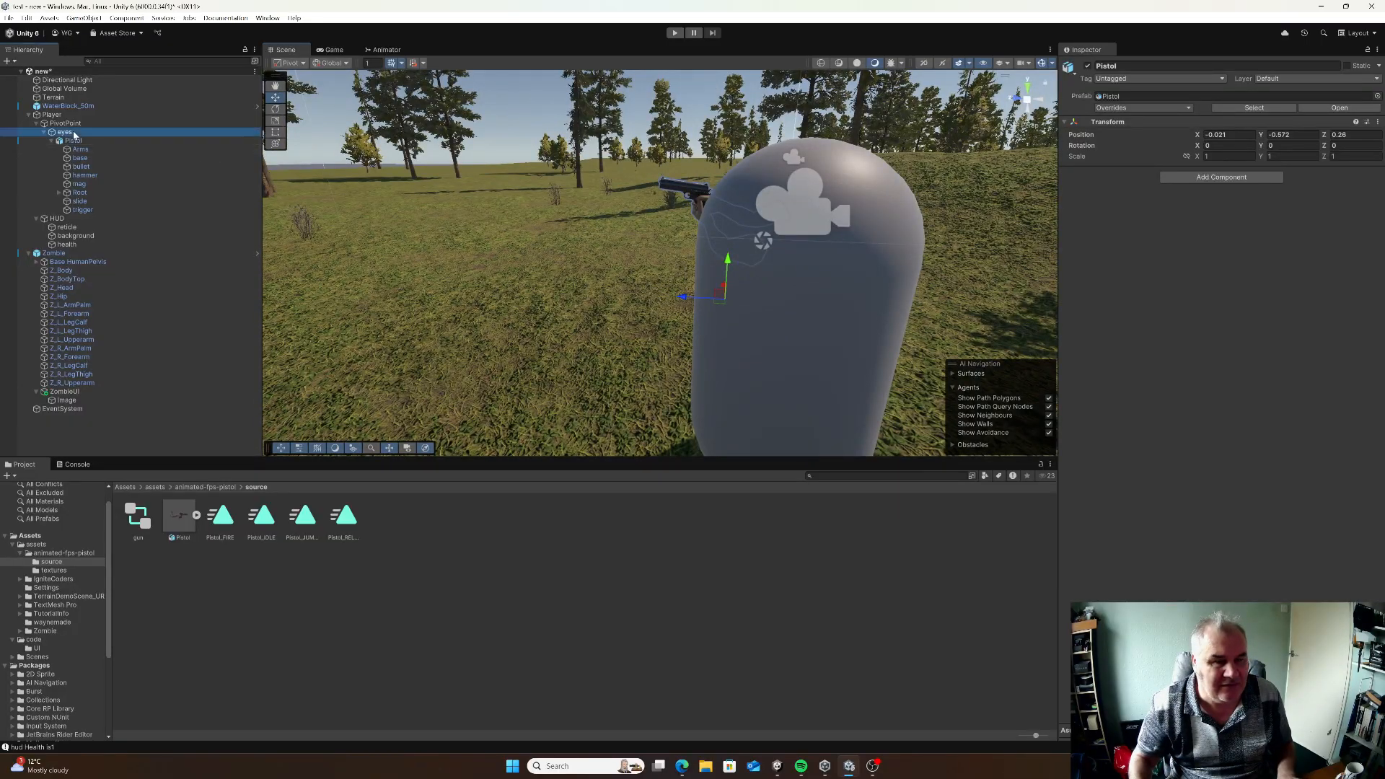
pyautogui.click(75, 135)
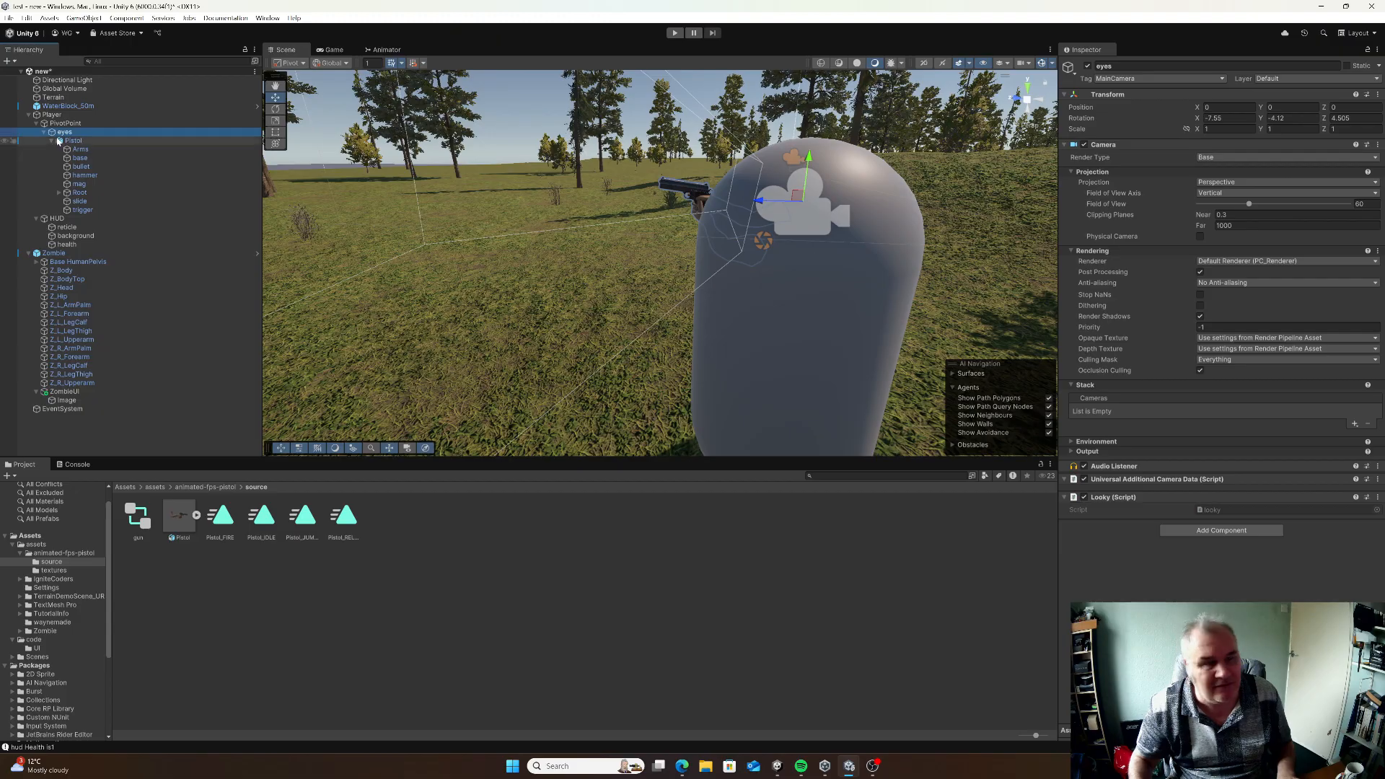
pyautogui.click(73, 141)
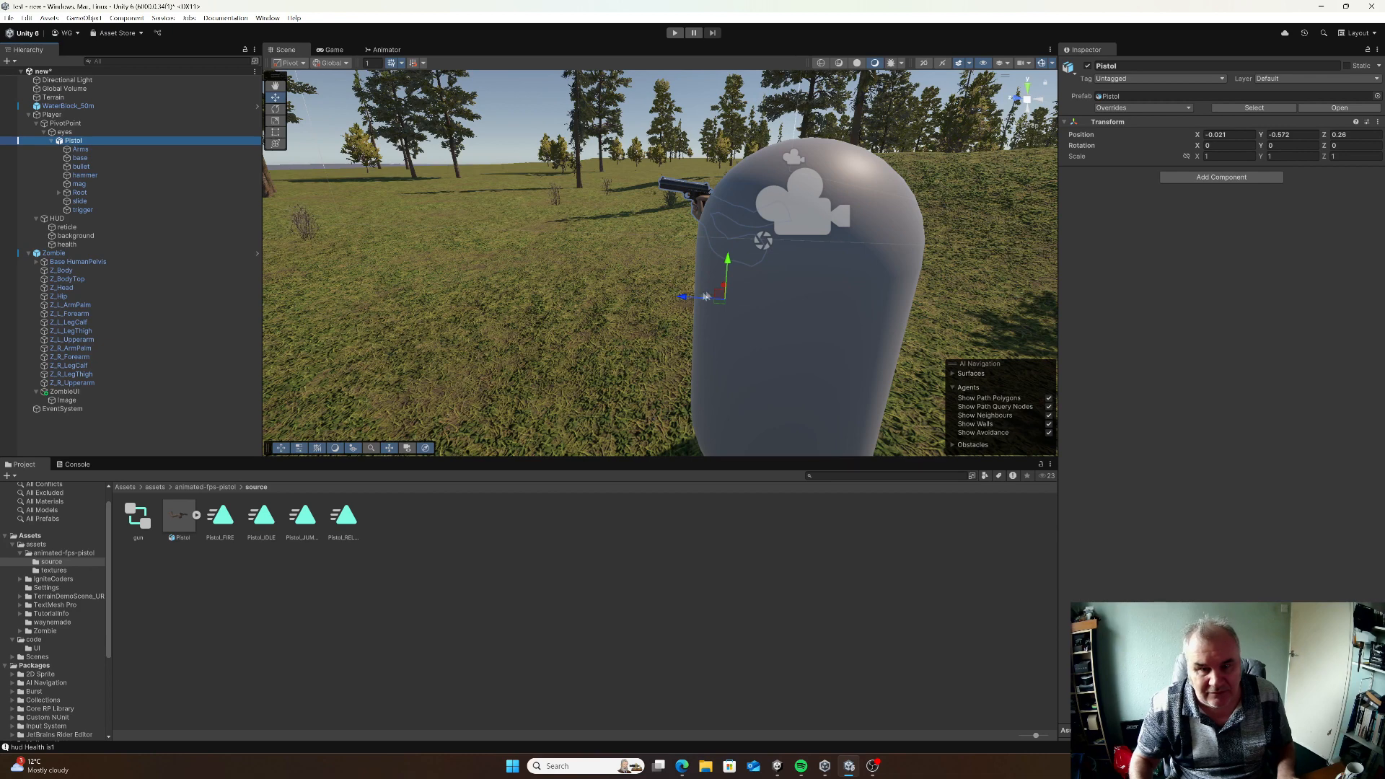
pyautogui.moveTo(727, 268); pyautogui.dragTo(727, 287)
pyautogui.click(330, 53)
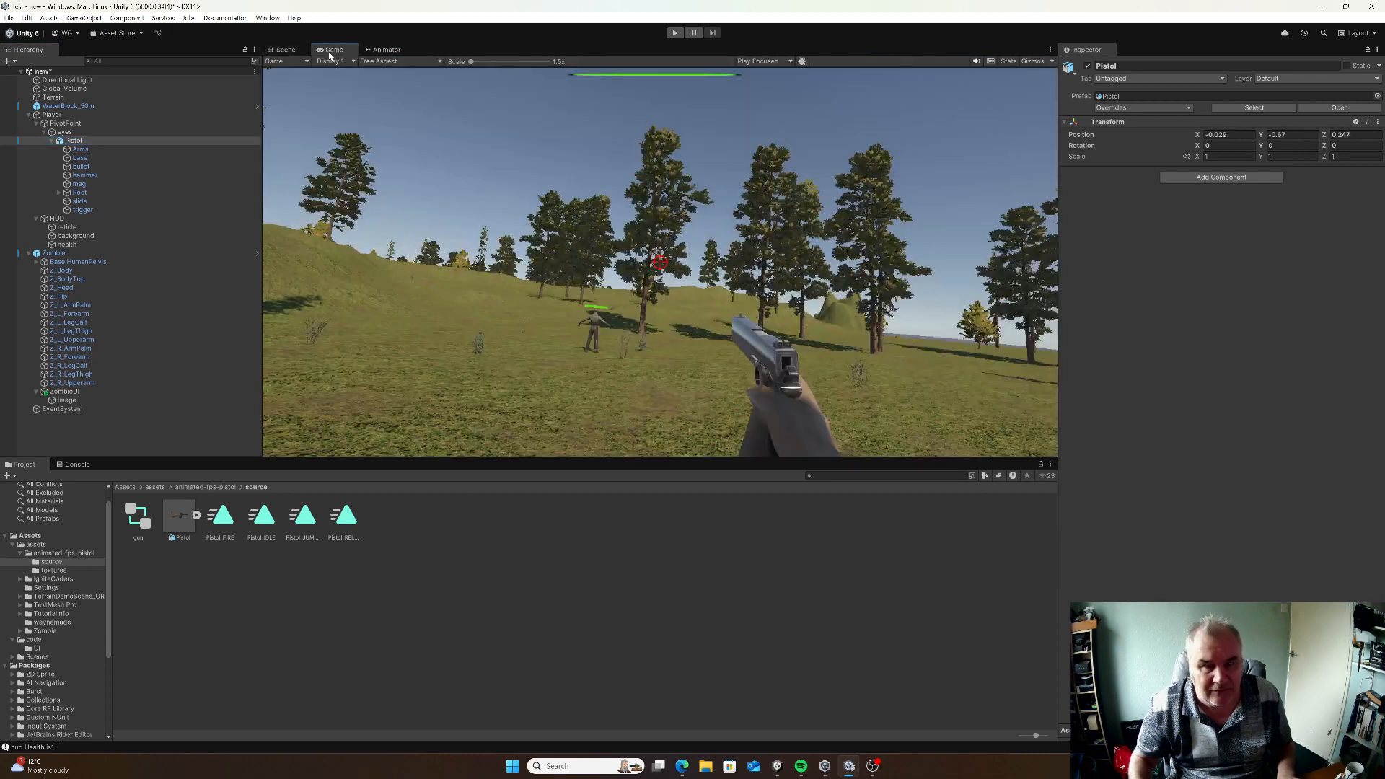
# Shift the Pistol forward in small increments to about Z 0.35, checking the arms in the game view after each move
pyautogui.click(283, 50)
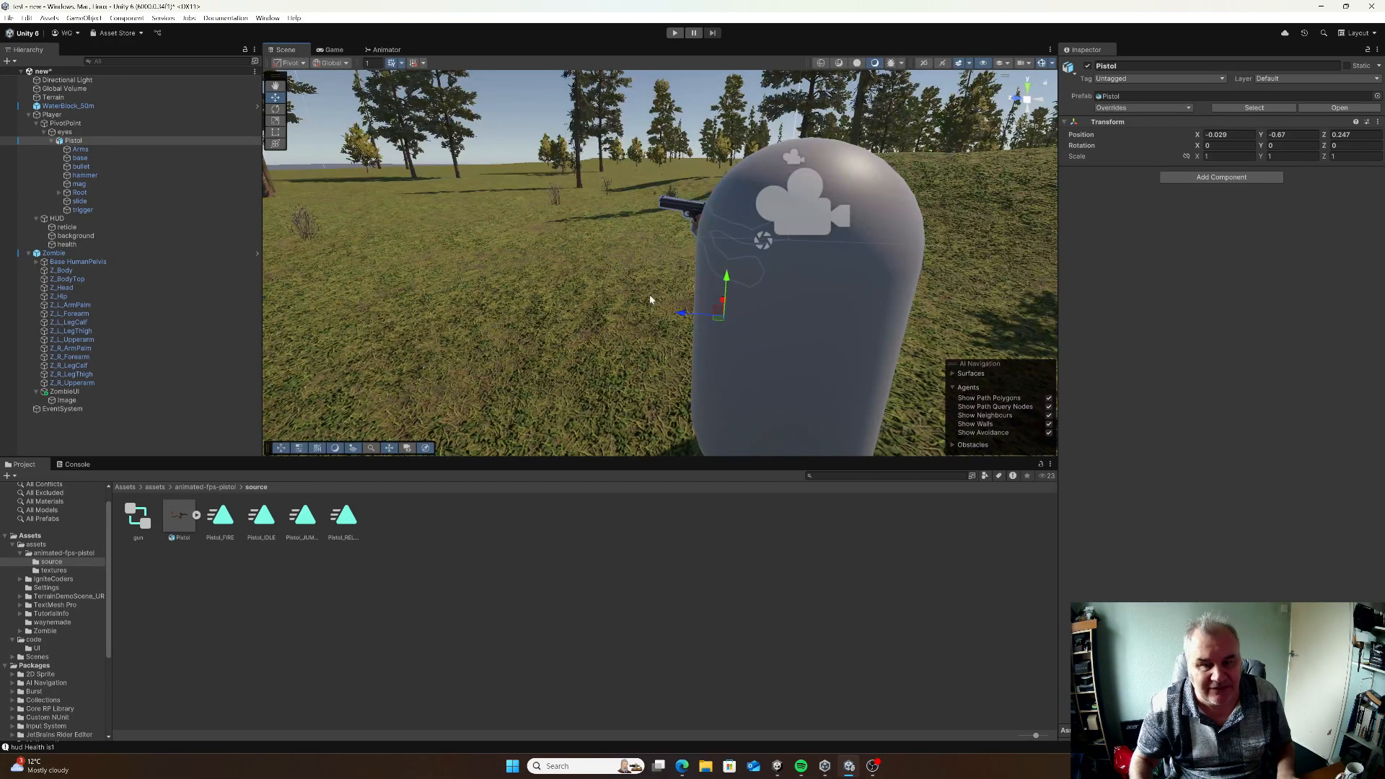
pyautogui.moveTo(681, 316); pyautogui.dragTo(672, 319)
pyautogui.click(338, 52)
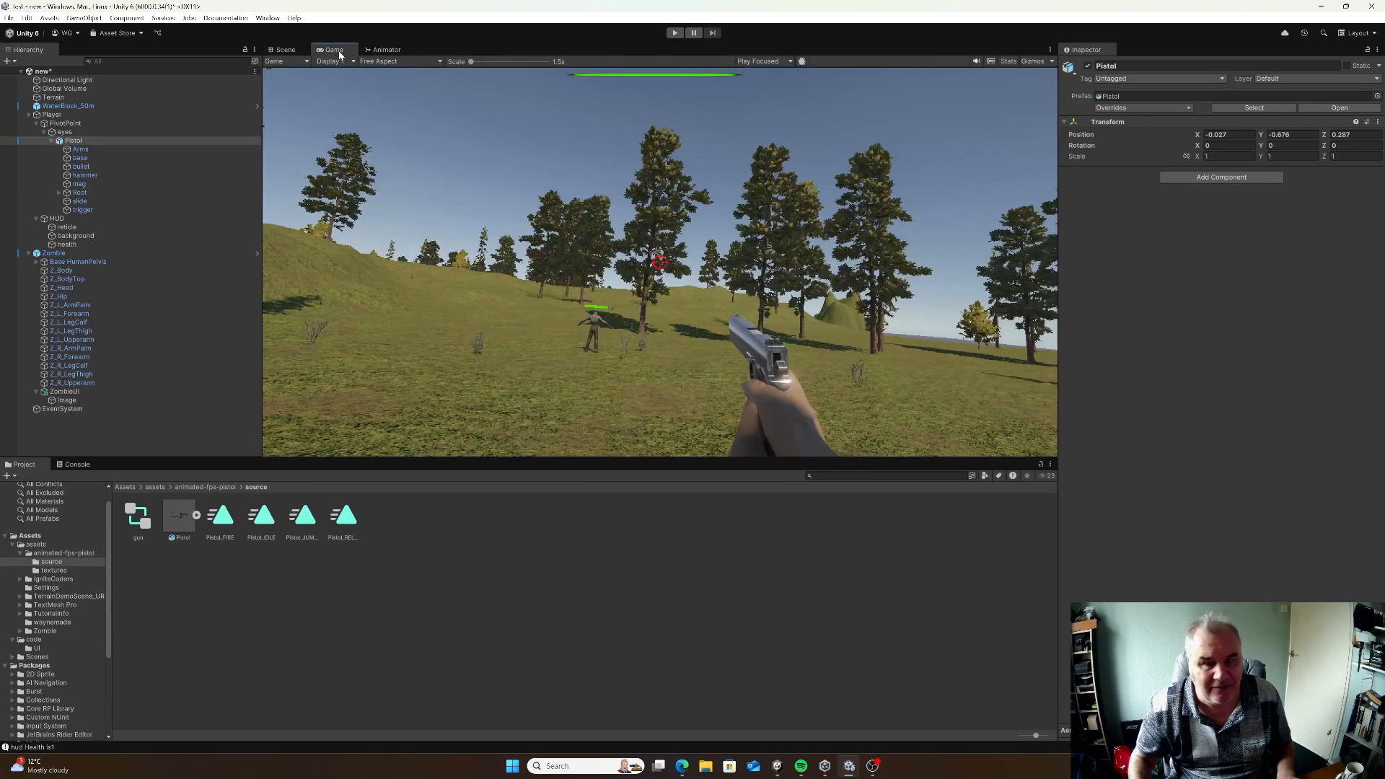
pyautogui.click(285, 50)
pyautogui.moveTo(674, 313); pyautogui.dragTo(671, 313)
pyautogui.click(330, 52)
pyautogui.click(285, 50)
pyautogui.moveTo(670, 316); pyautogui.dragTo(663, 314)
pyautogui.click(330, 52)
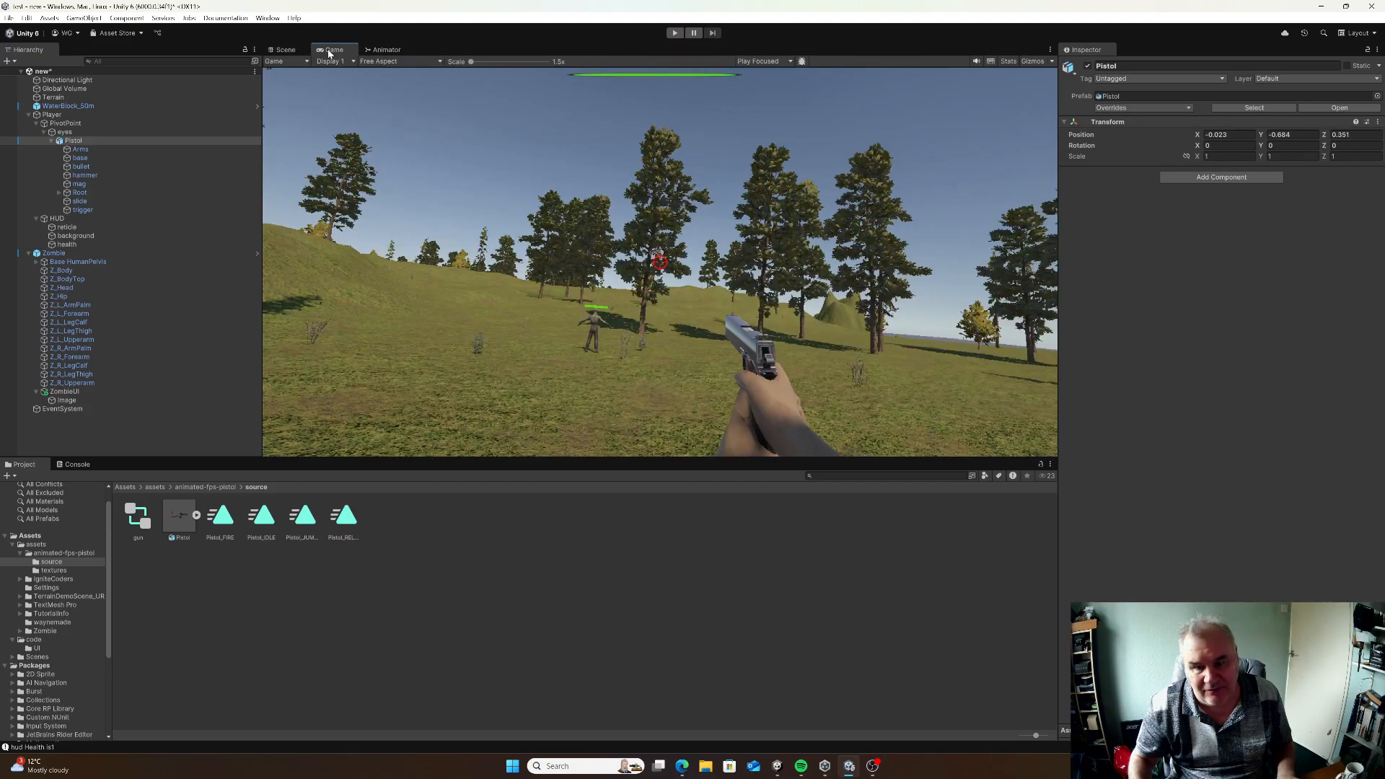
# Push the Pistol further forward to about Y -0.70, Z 0.465 so both forearms show in the game view
pyautogui.click(285, 51)
pyautogui.moveTo(663, 317); pyautogui.dragTo(651, 318)
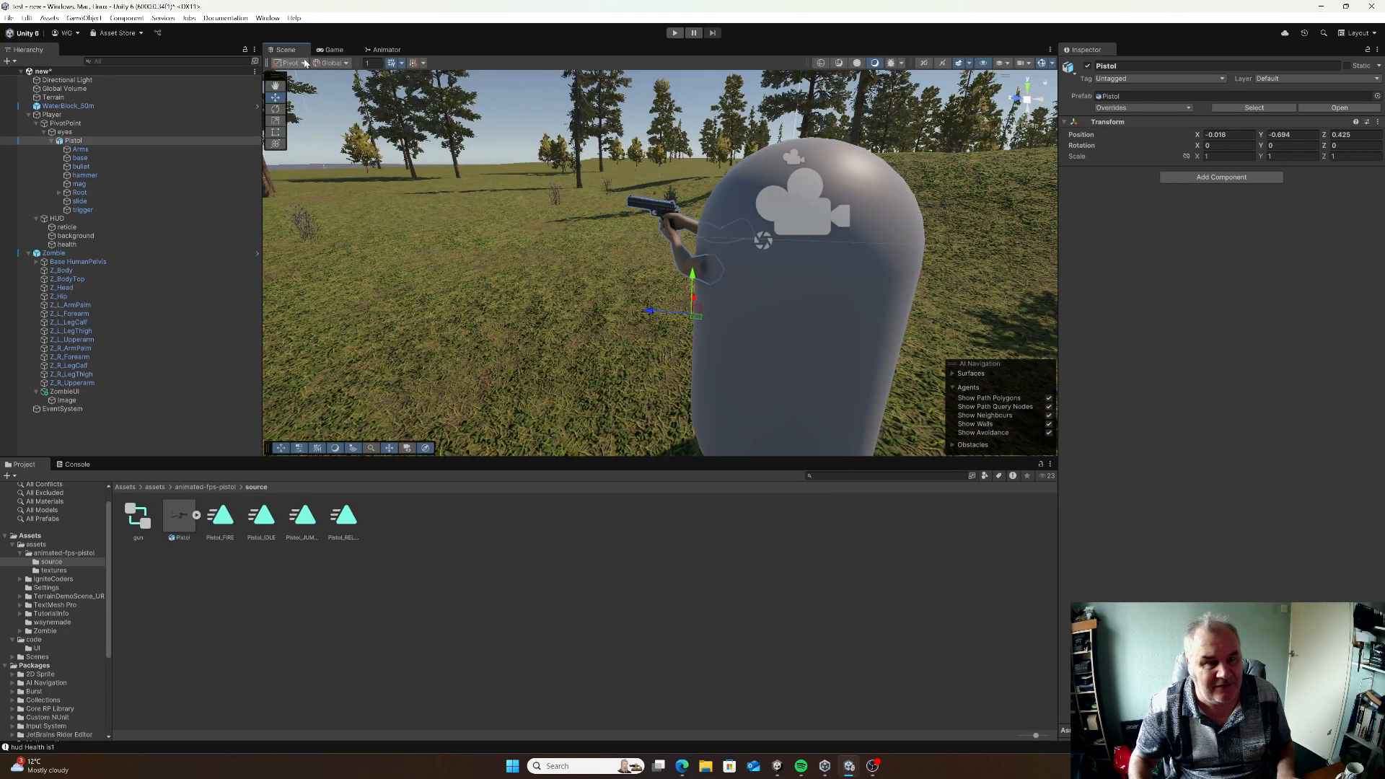
pyautogui.click(332, 51)
pyautogui.click(286, 50)
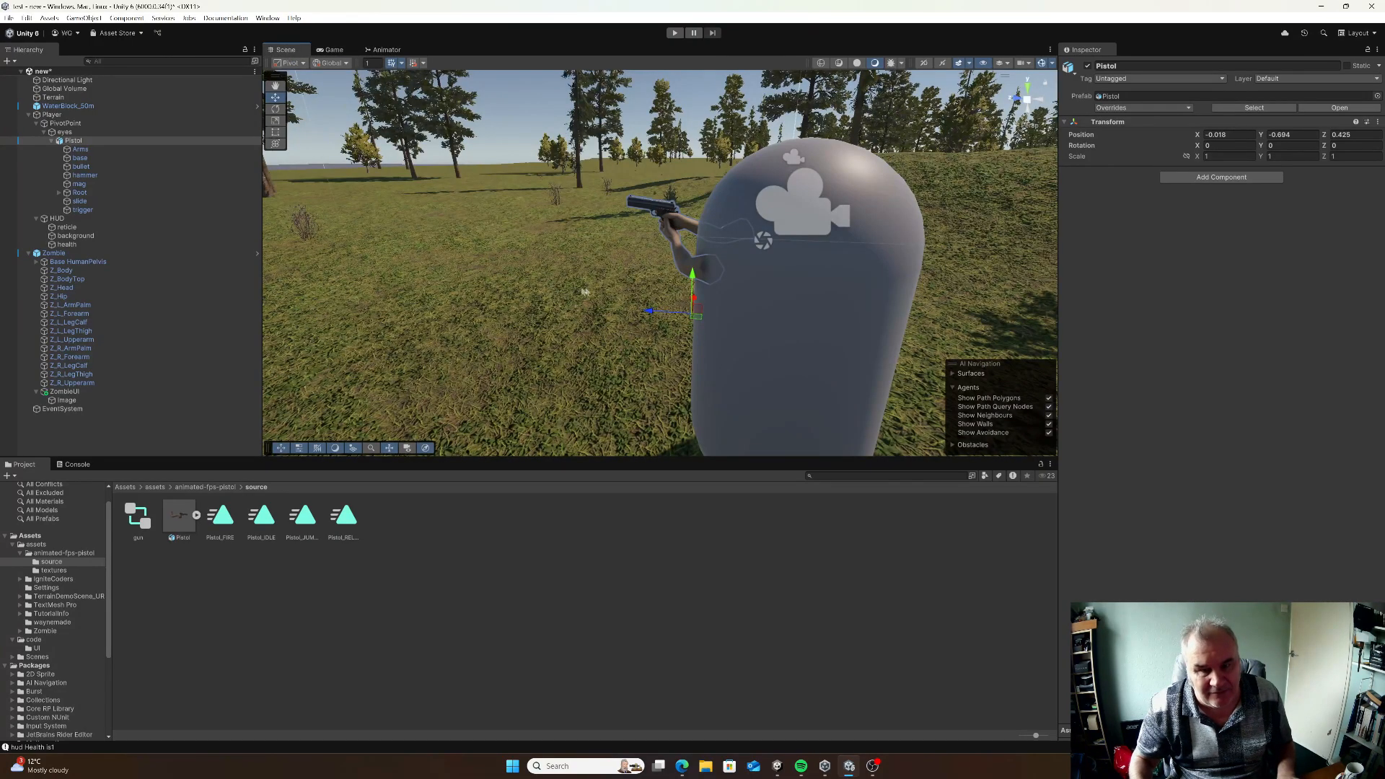
pyautogui.moveTo(650, 313); pyautogui.dragTo(641, 314)
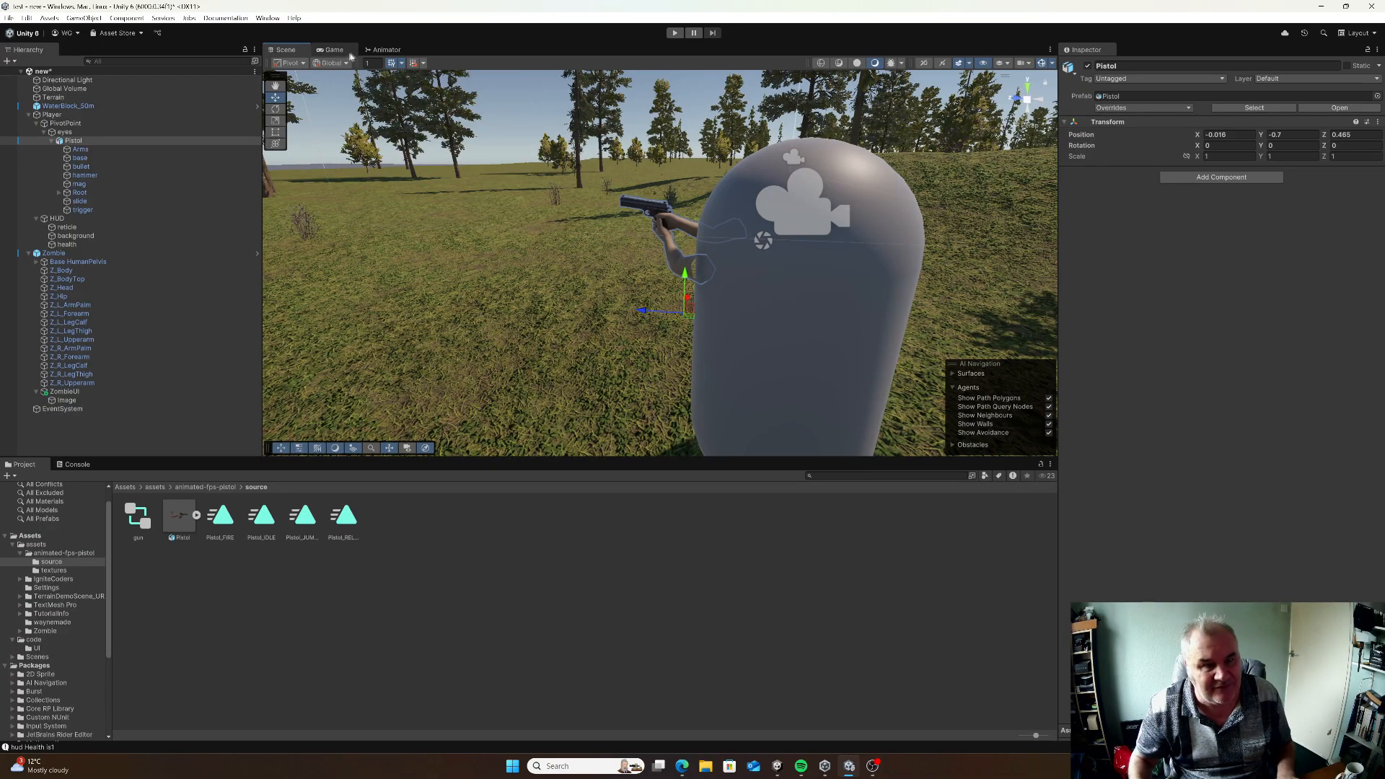
pyautogui.click(328, 52)
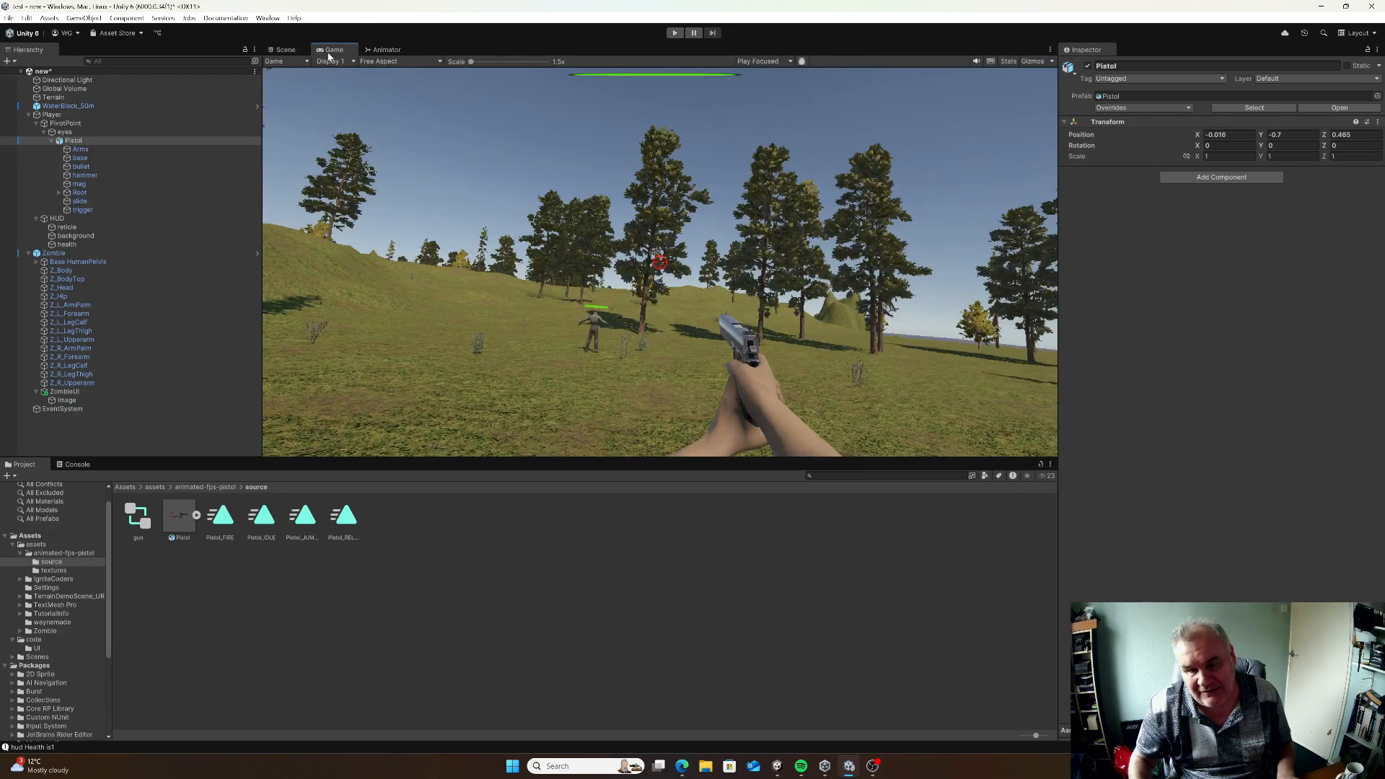
# Fine-tune the Pistol's forward offset to about Z 0.47, hiding the cut ends of the arms in the game view
pyautogui.click(286, 51)
pyautogui.moveTo(651, 312); pyautogui.dragTo(638, 313)
pyautogui.click(332, 51)
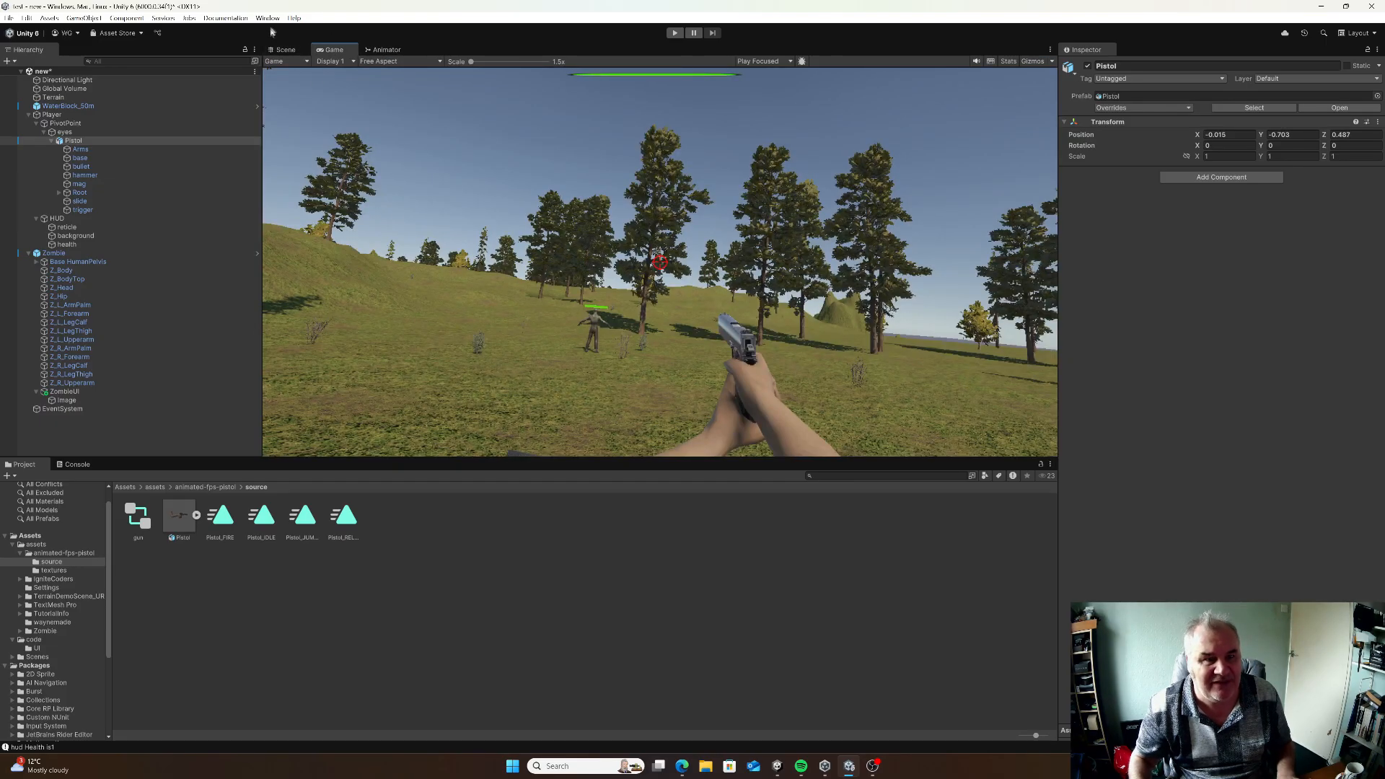
pyautogui.click(283, 50)
pyautogui.moveTo(638, 313); pyautogui.dragTo(644, 312)
pyautogui.click(330, 50)
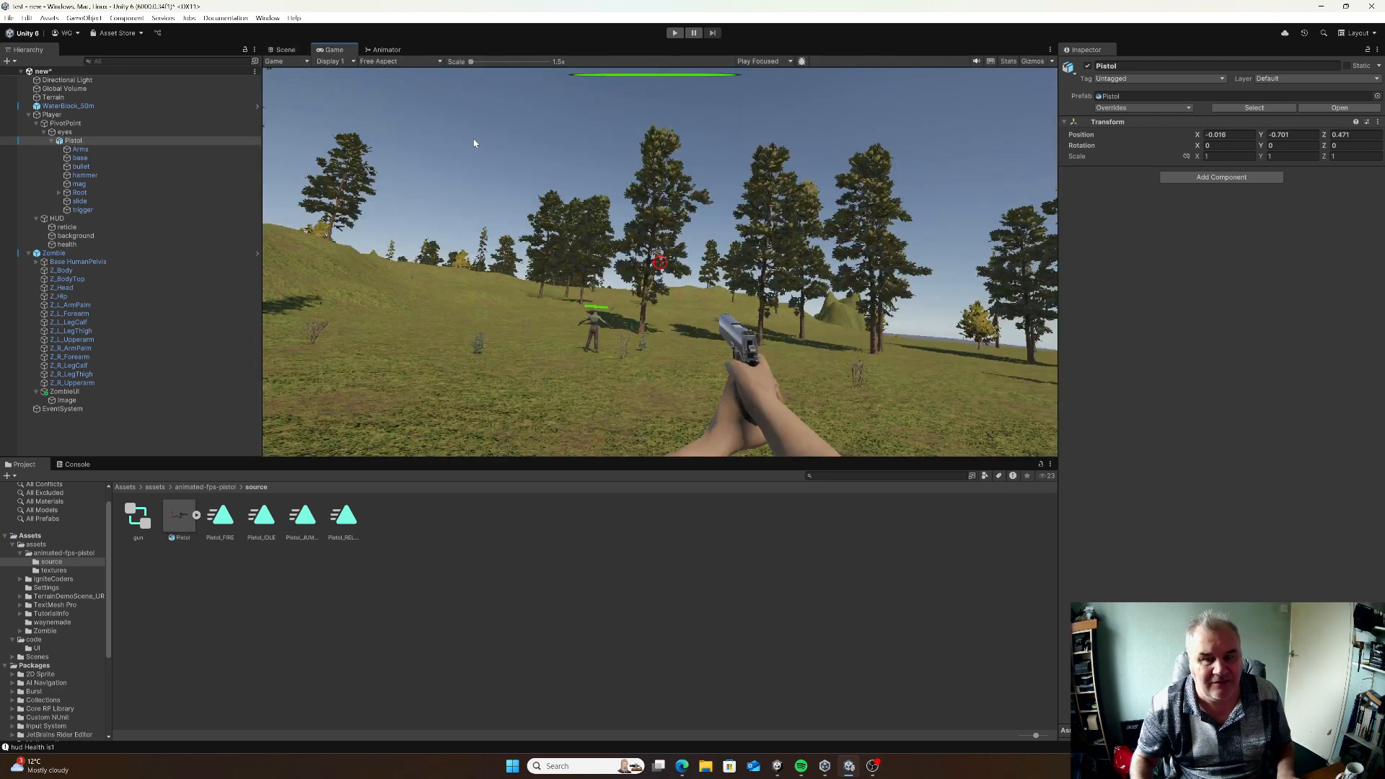
# Run the game and examine how the Pistol sits on the player capsule in both the game and scene views
pyautogui.click(283, 49)
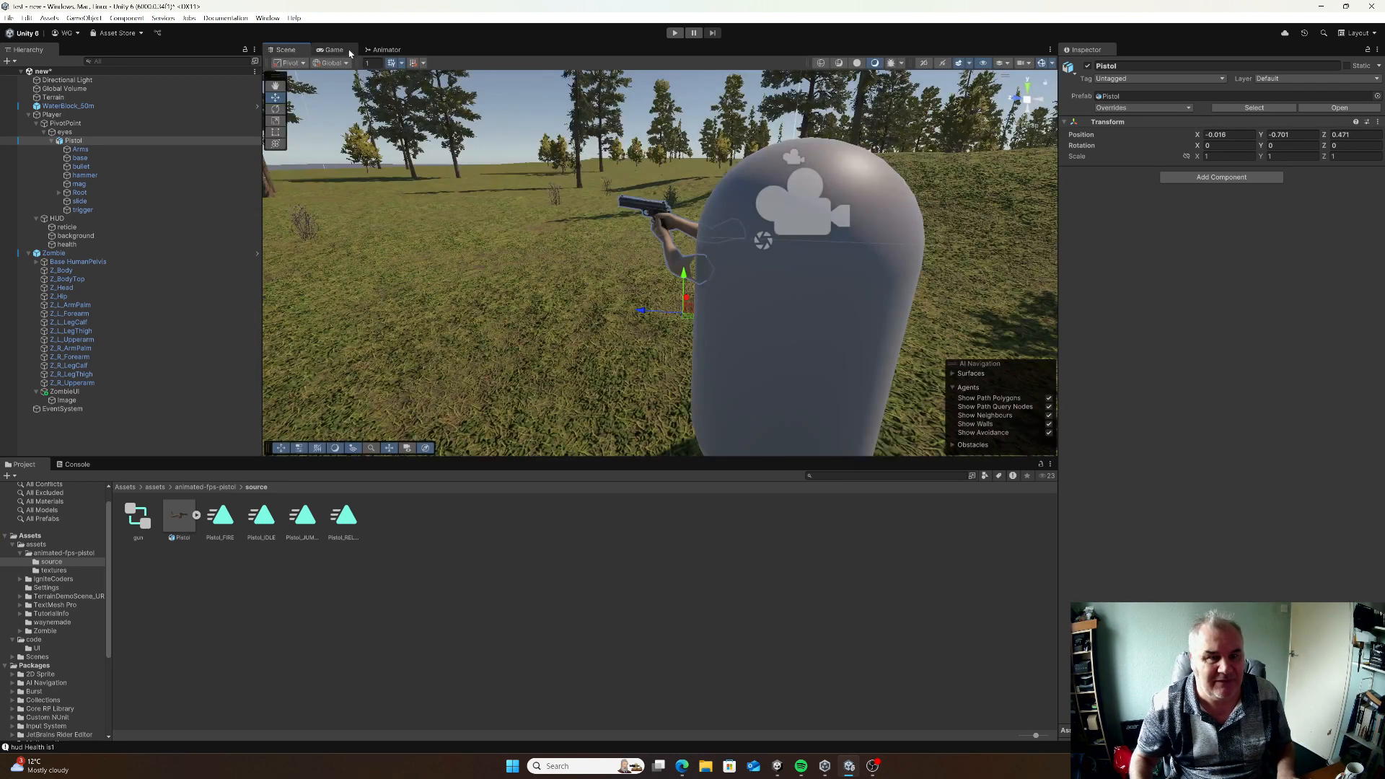
pyautogui.click(673, 32)
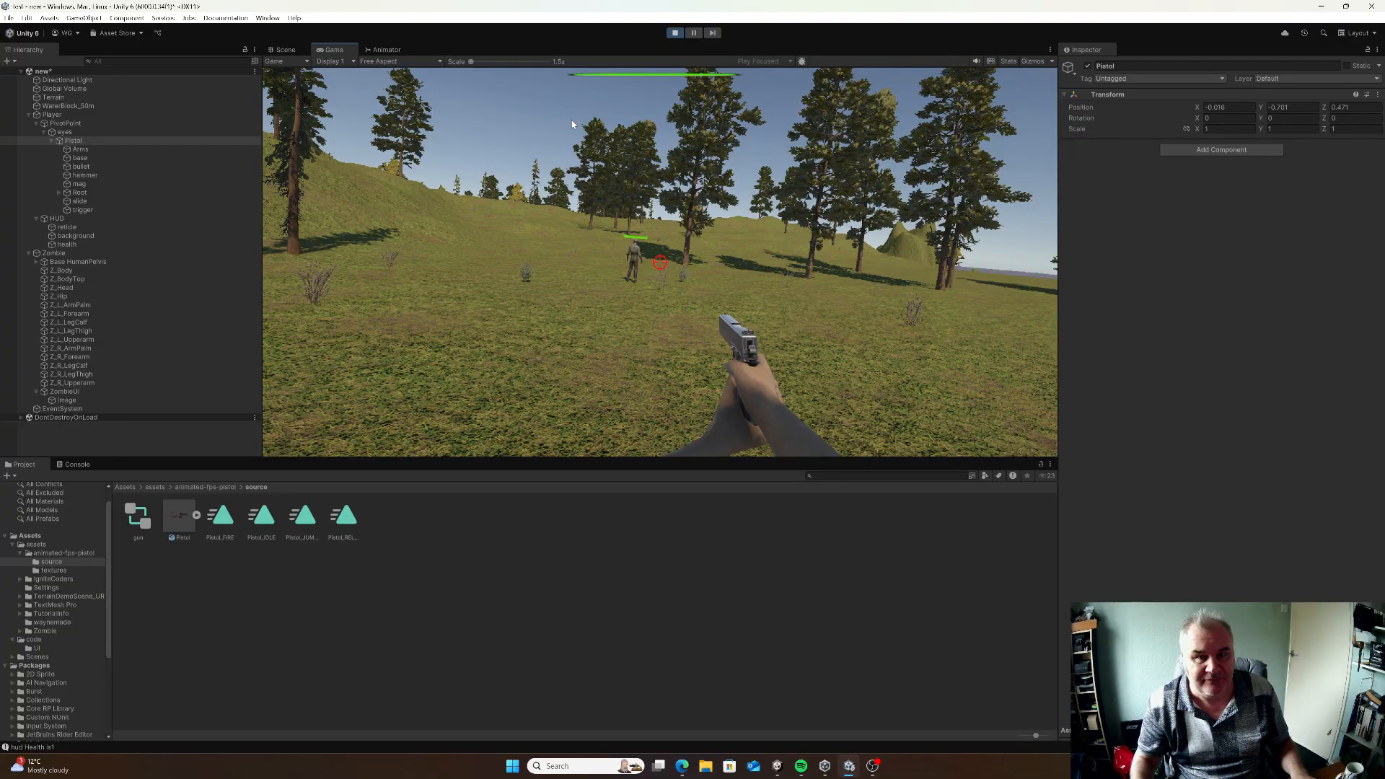
pyautogui.click(291, 52)
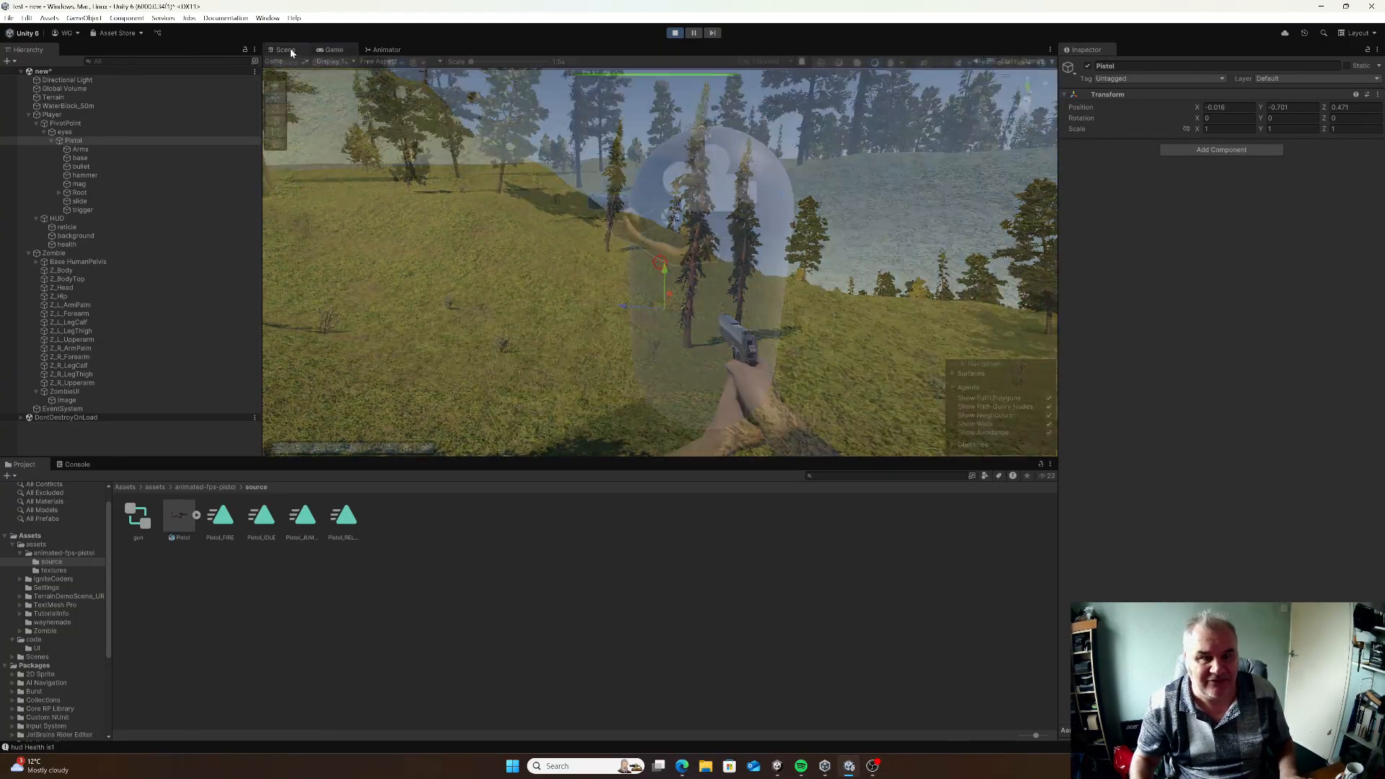
pyautogui.press('w')
pyautogui.moveTo(602, 244); pyautogui.dragTo(420, 186, button='right')
pyautogui.press('s')
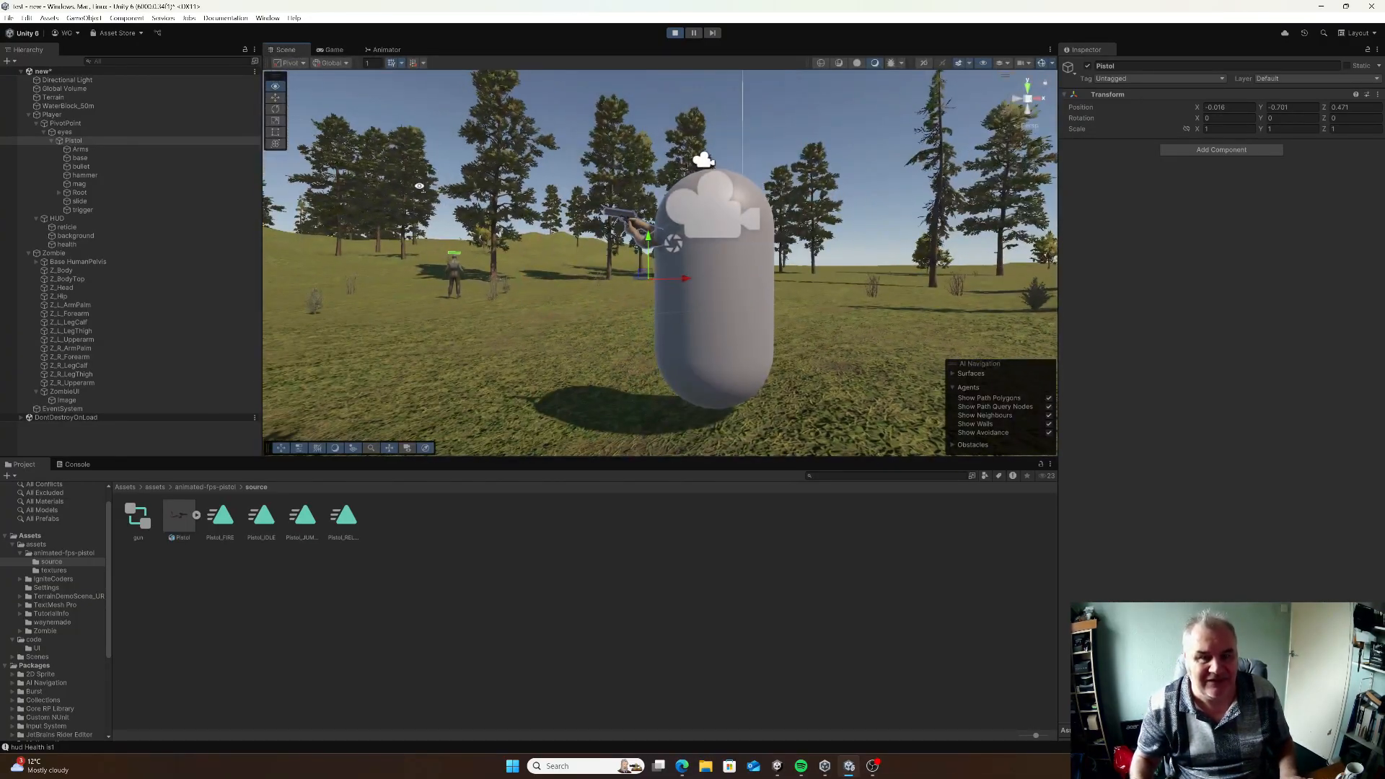
# End the play test from the game view and select the Pistol under the player's eyes object
pyautogui.click(332, 53)
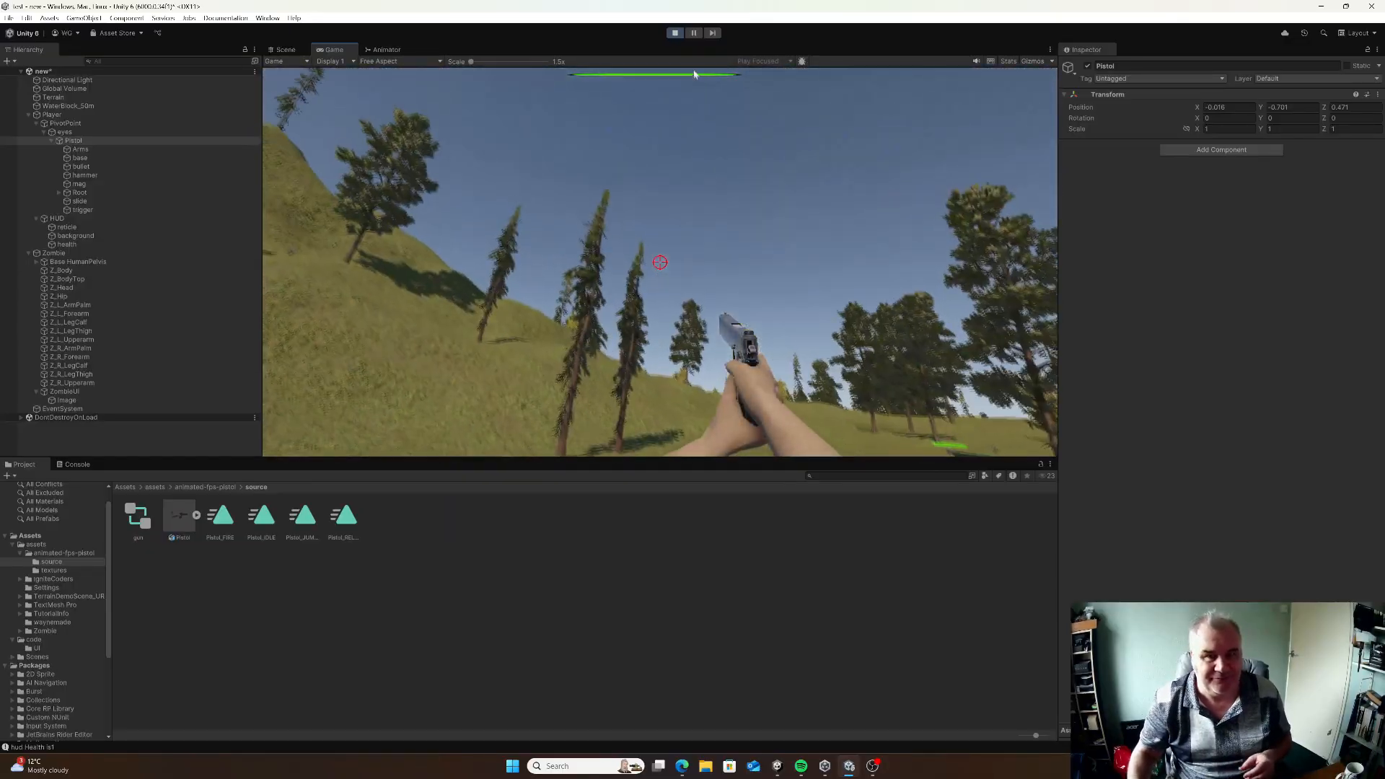
pyautogui.hotkey('ctrl', 'p')
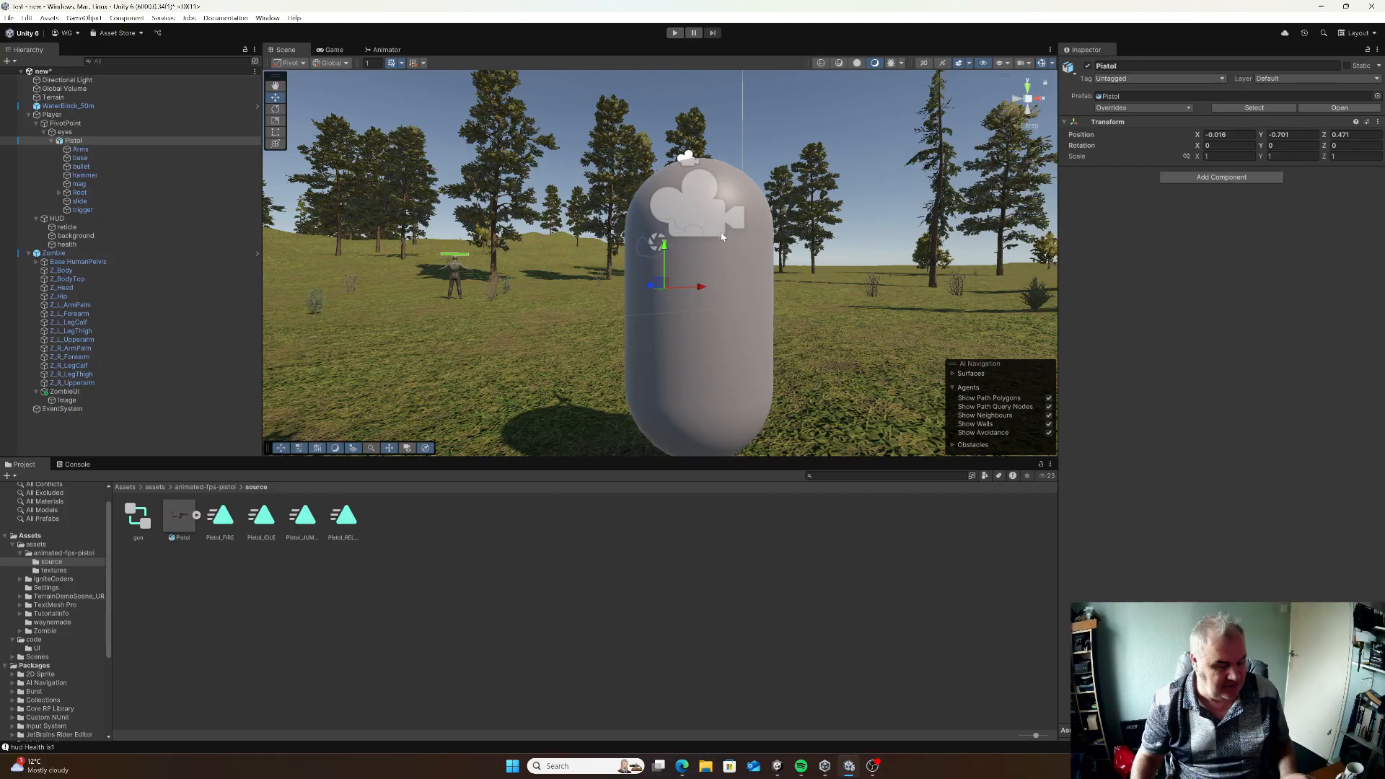
pyautogui.click(72, 140)
pyautogui.click(52, 140)
pyautogui.click(52, 141)
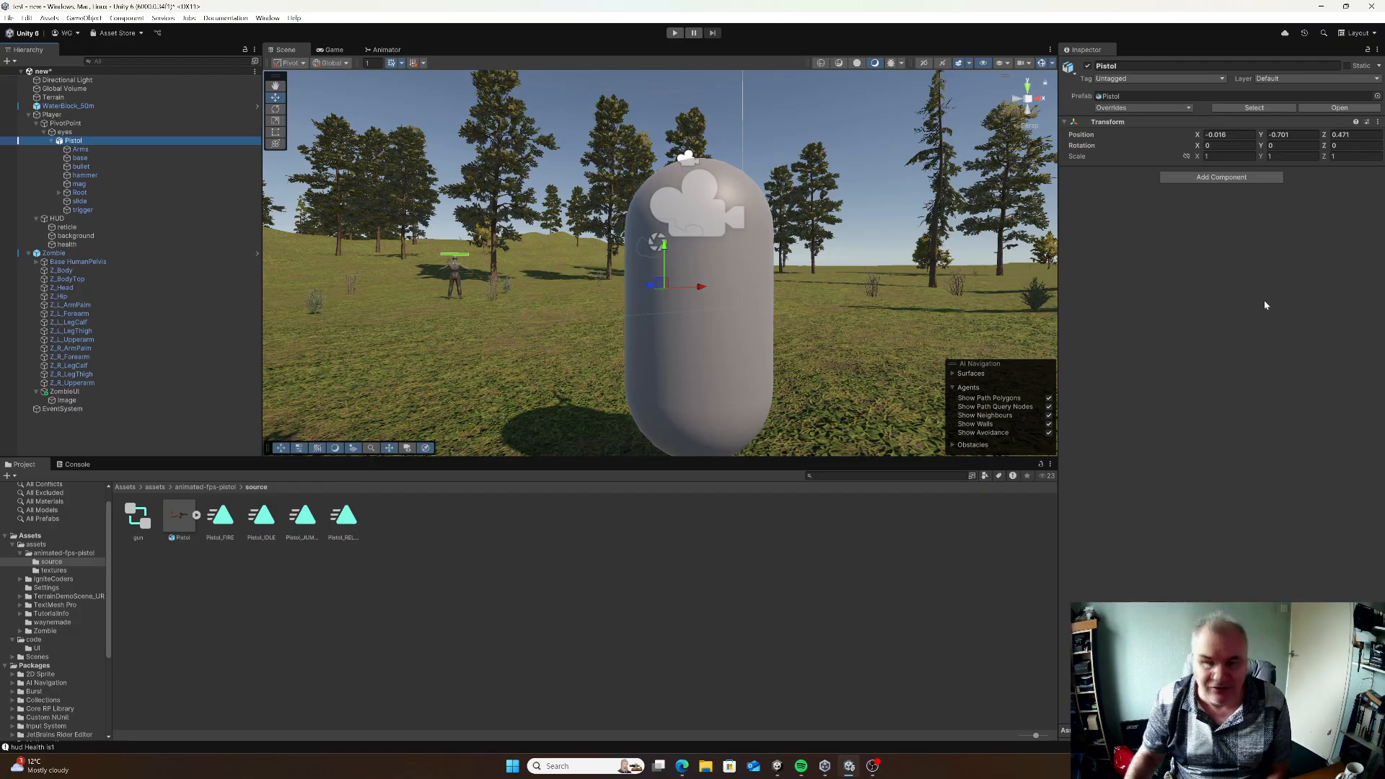
pyautogui.click(1220, 178)
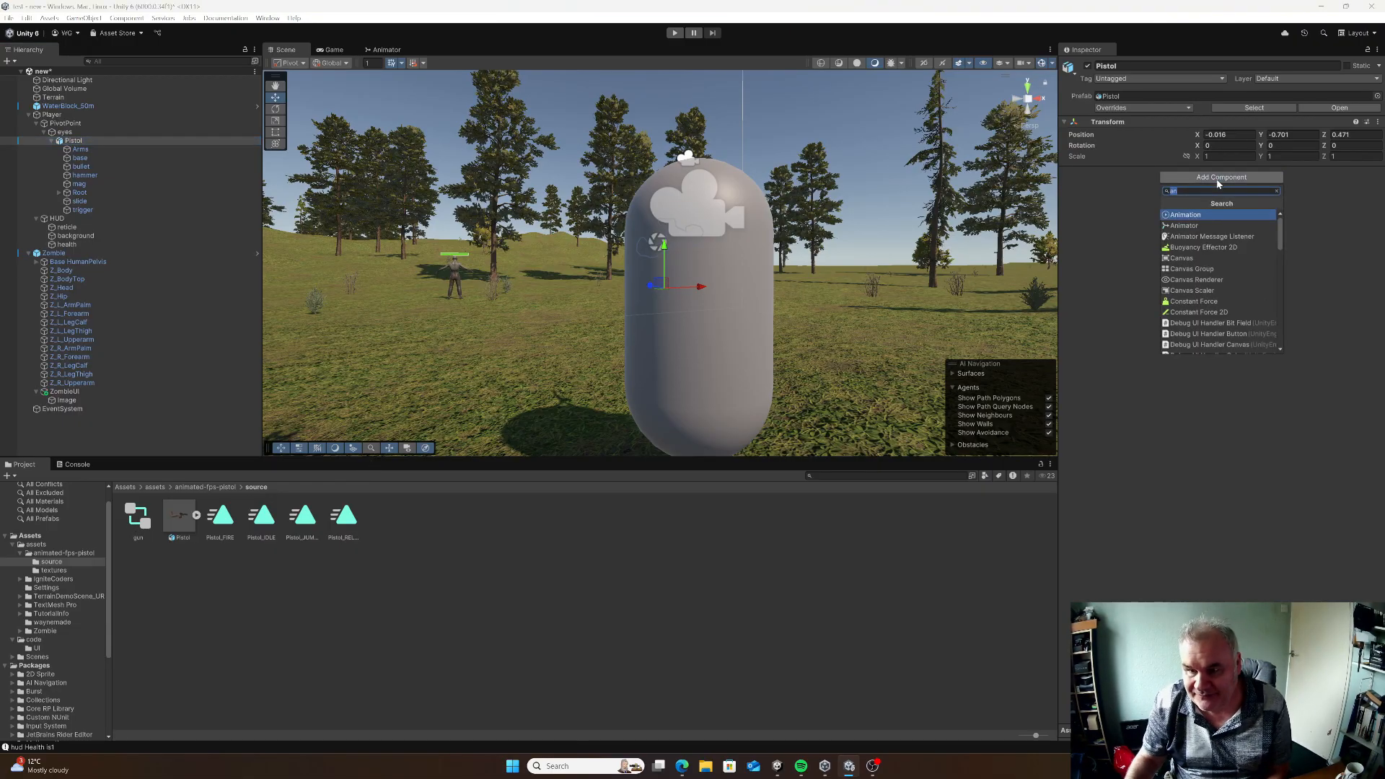
pyautogui.click(1201, 216)
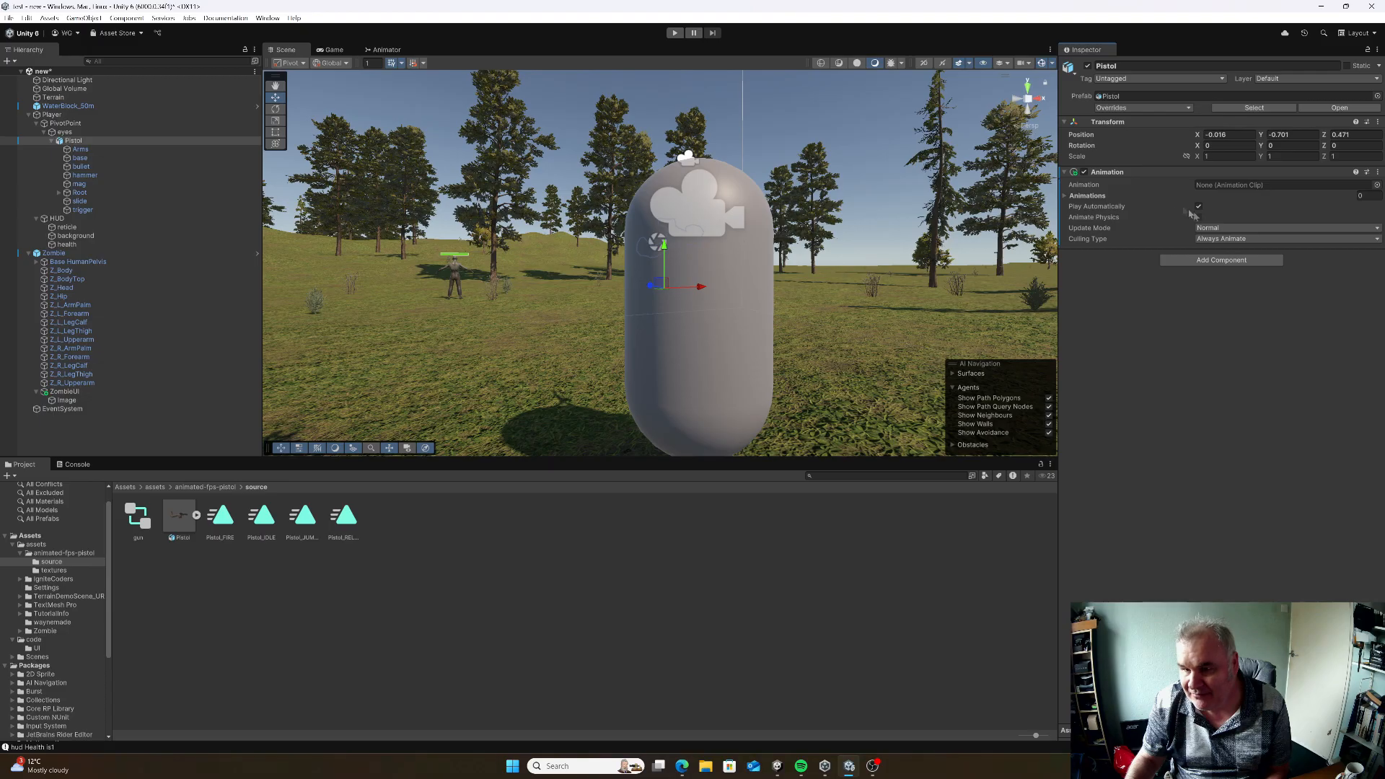
pyautogui.rightClick(1163, 170)
pyautogui.click(1196, 207)
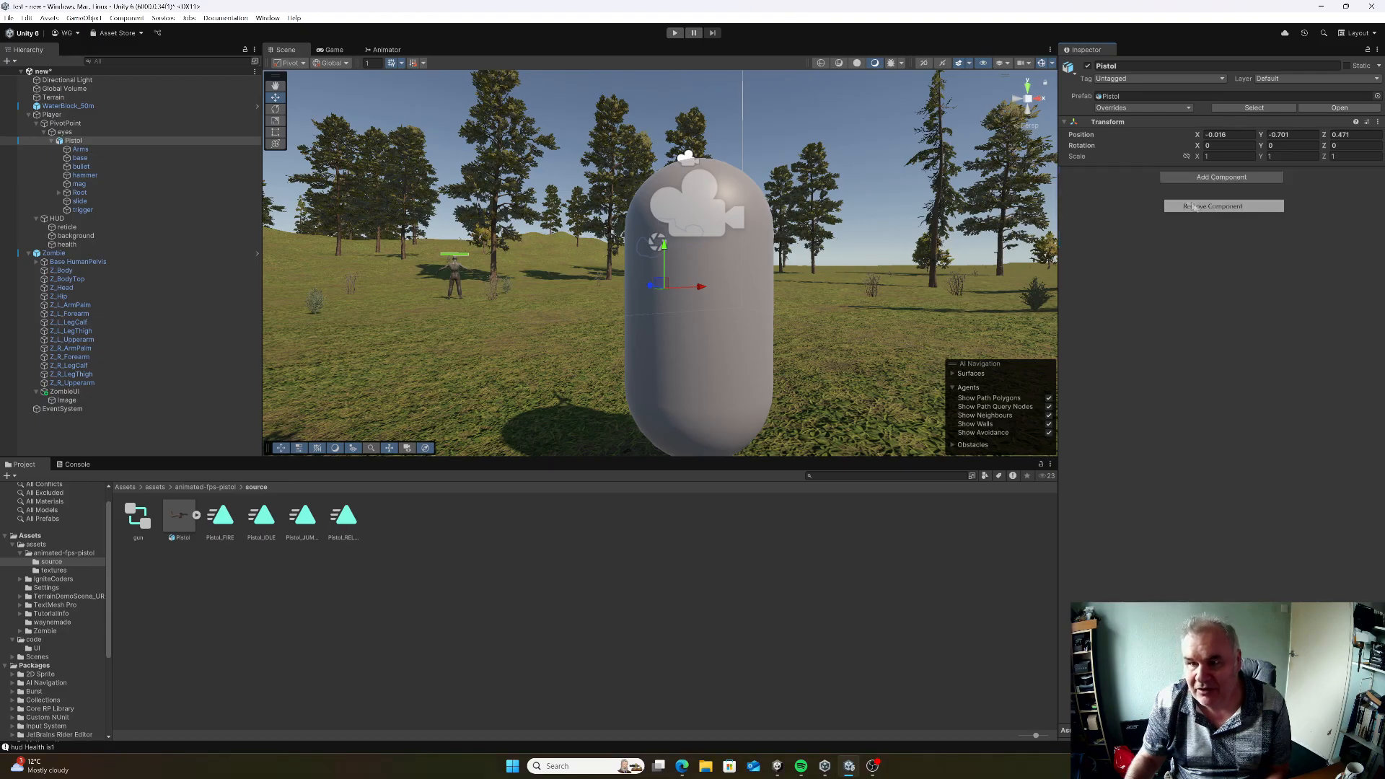
# Add an Animator component to the Pistol and assign the gun animator controller to it
pyautogui.click(1203, 178)
pyautogui.click(1199, 228)
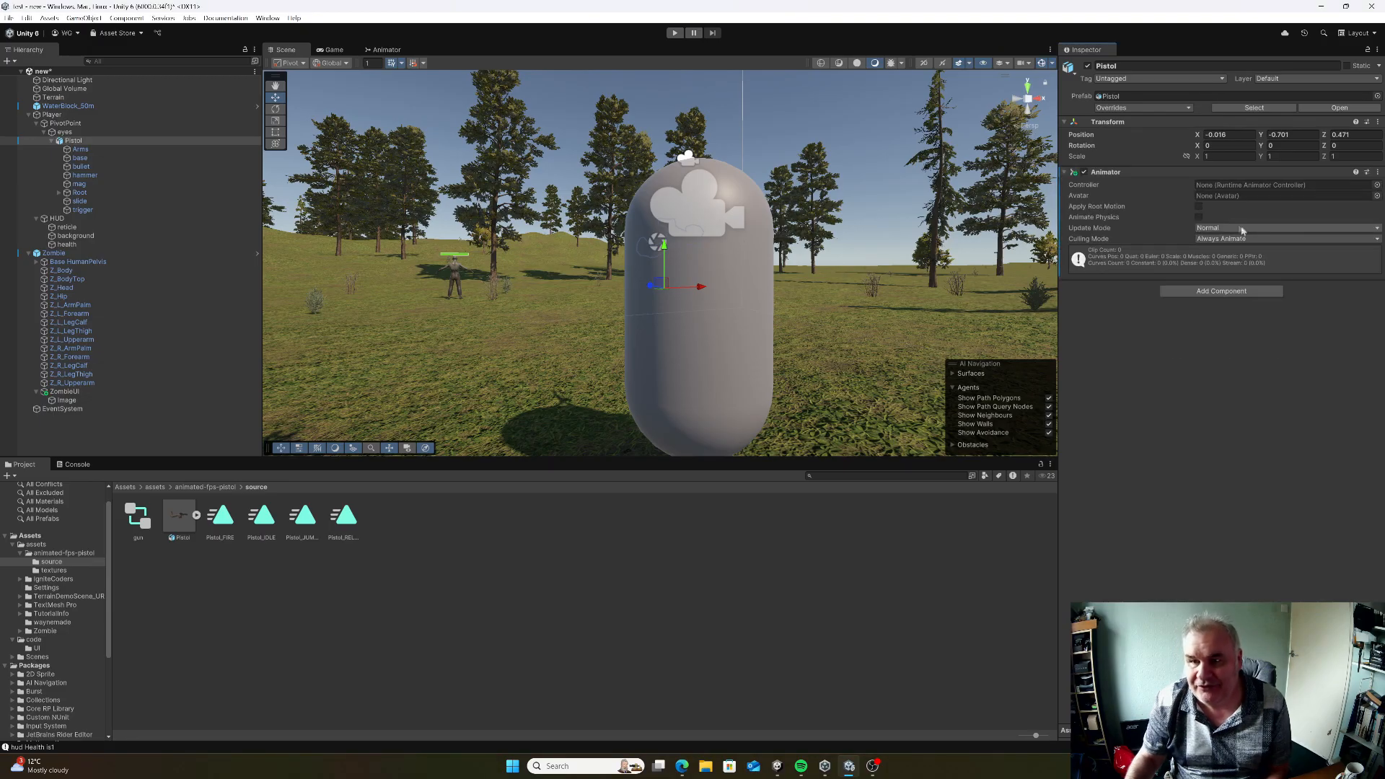
pyautogui.moveTo(140, 530); pyautogui.dragTo(1271, 186)
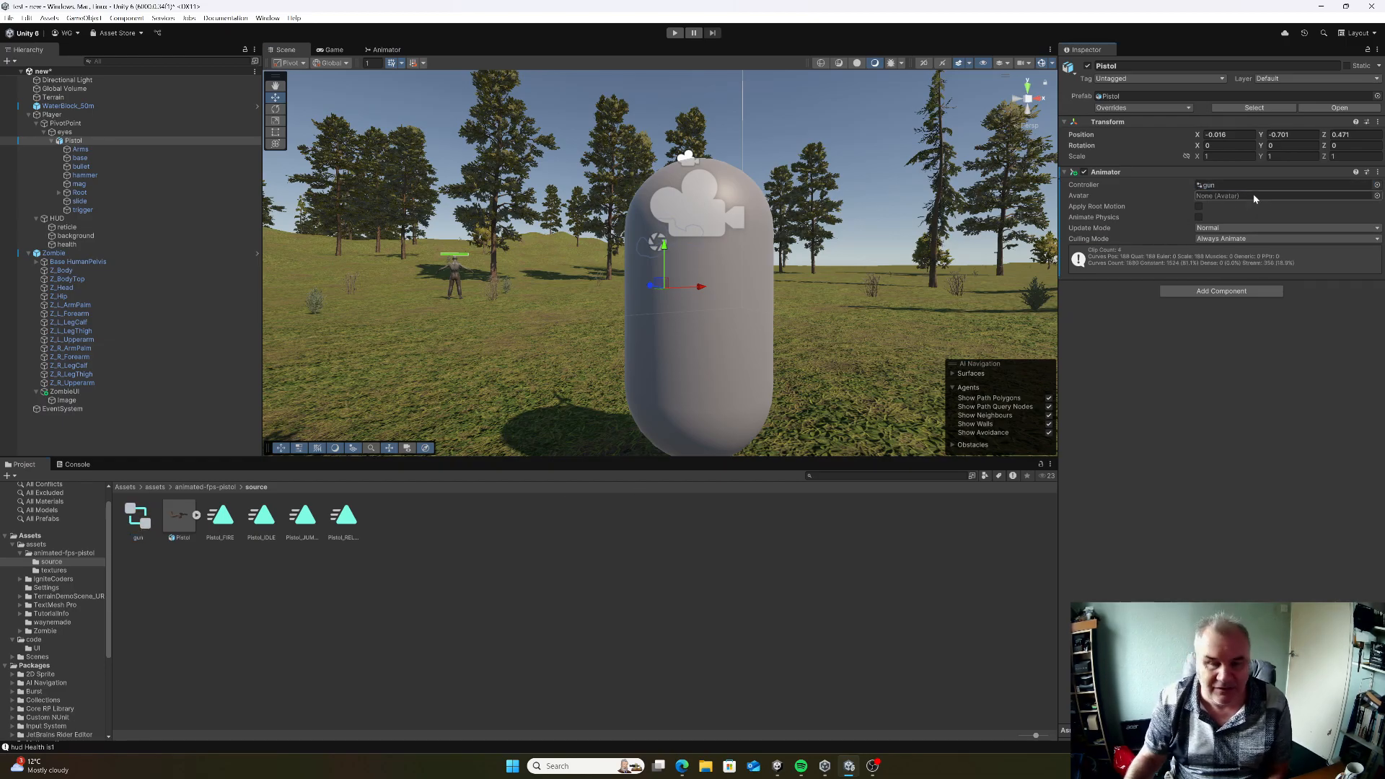
# Look for a pistol avatar among the selectable avatars and inside the Pistol model's sub-assets
pyautogui.click(1377, 196)
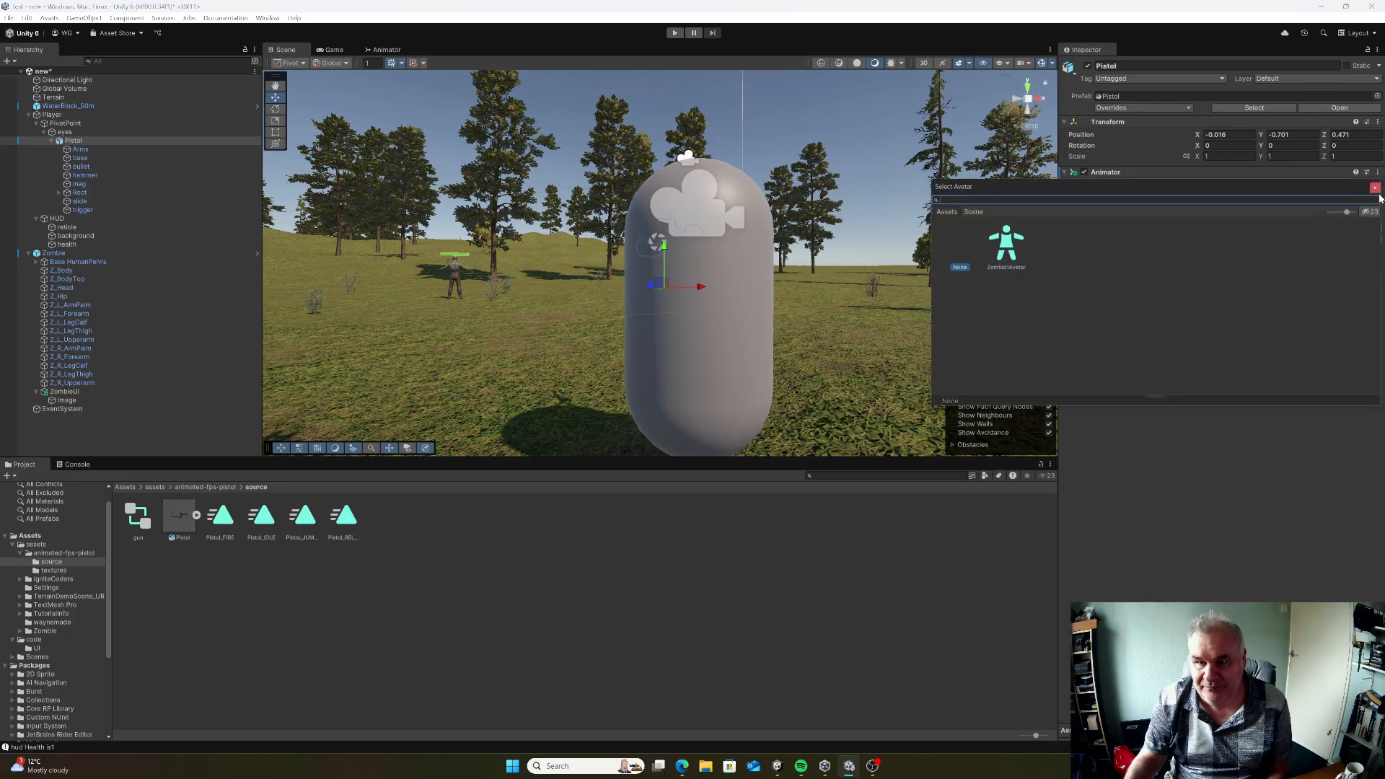
pyautogui.click(1375, 188)
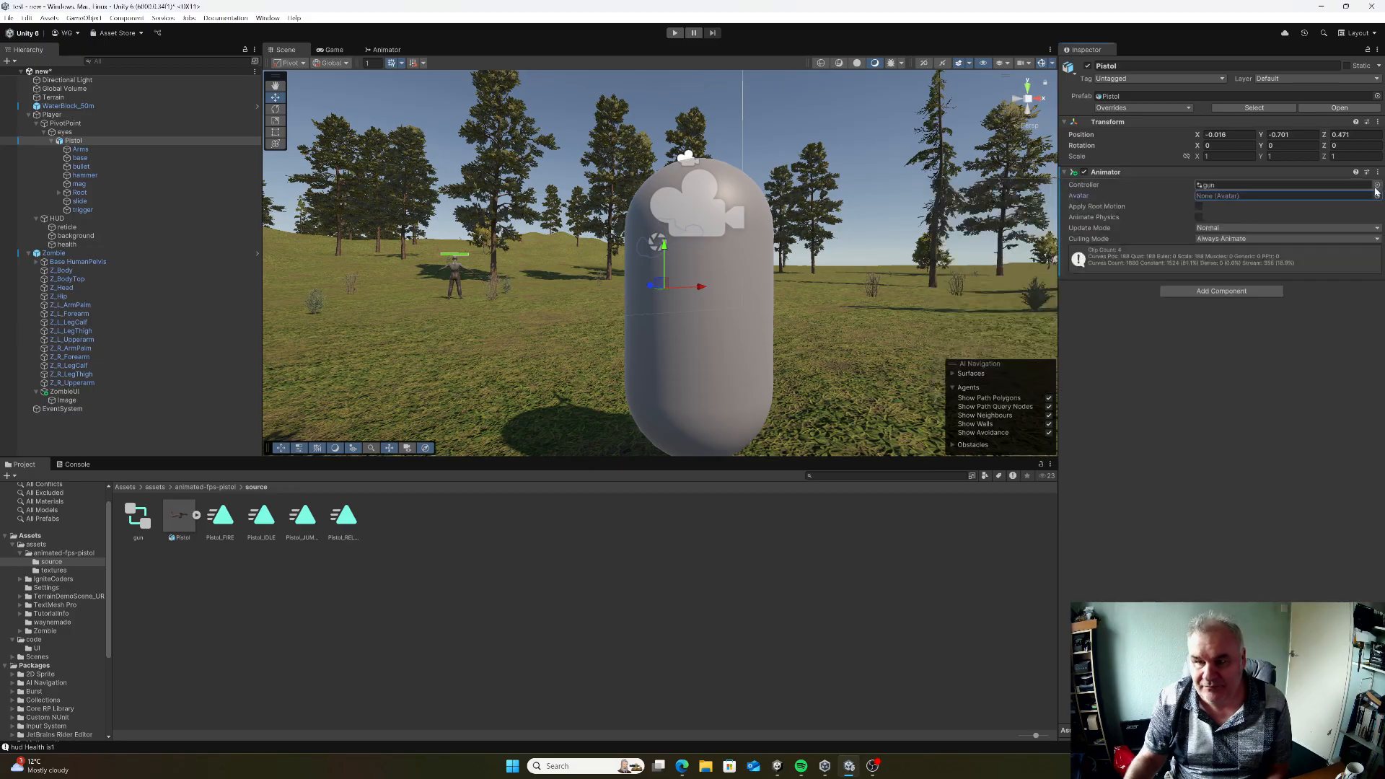
pyautogui.click(196, 517)
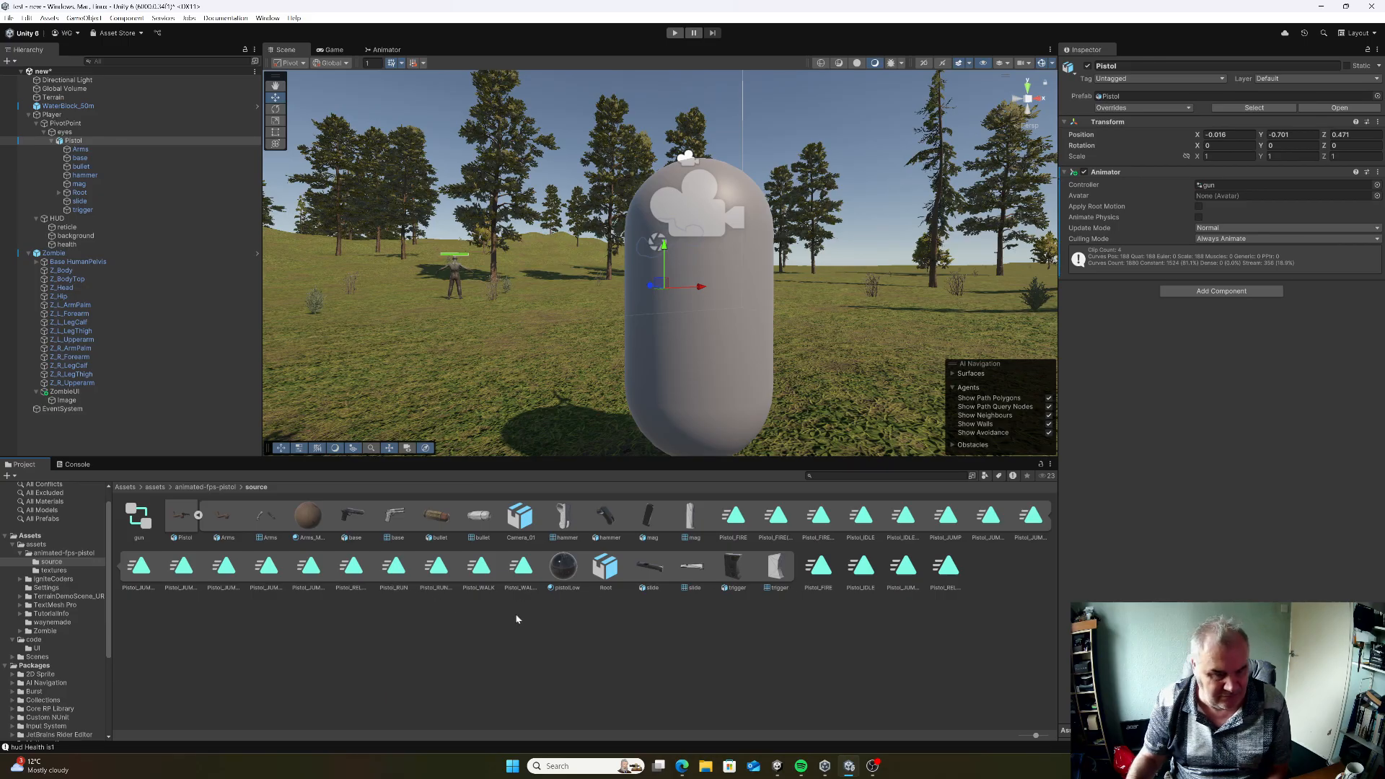
pyautogui.click(198, 517)
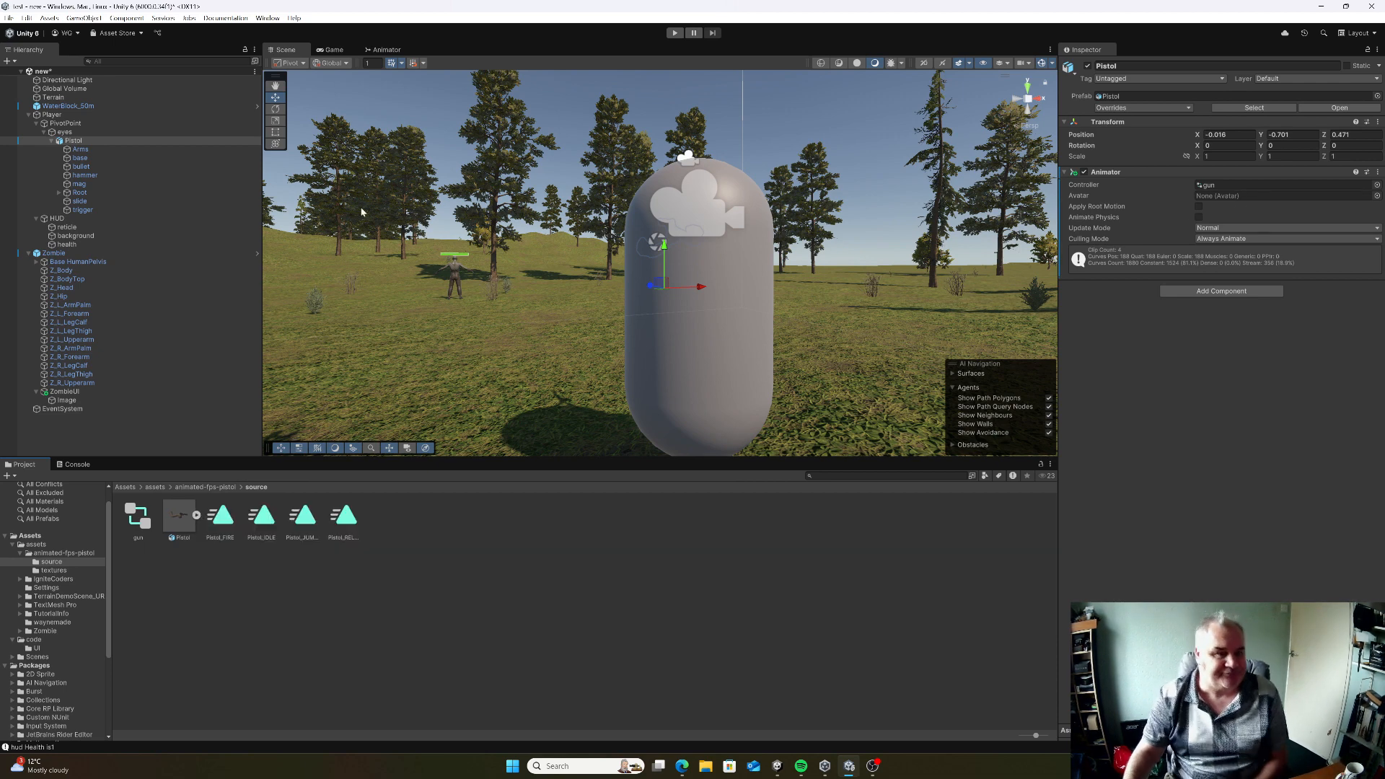
# Examine the idle, jump, reload and fire states of the gun controller's state machine
pyautogui.click(386, 50)
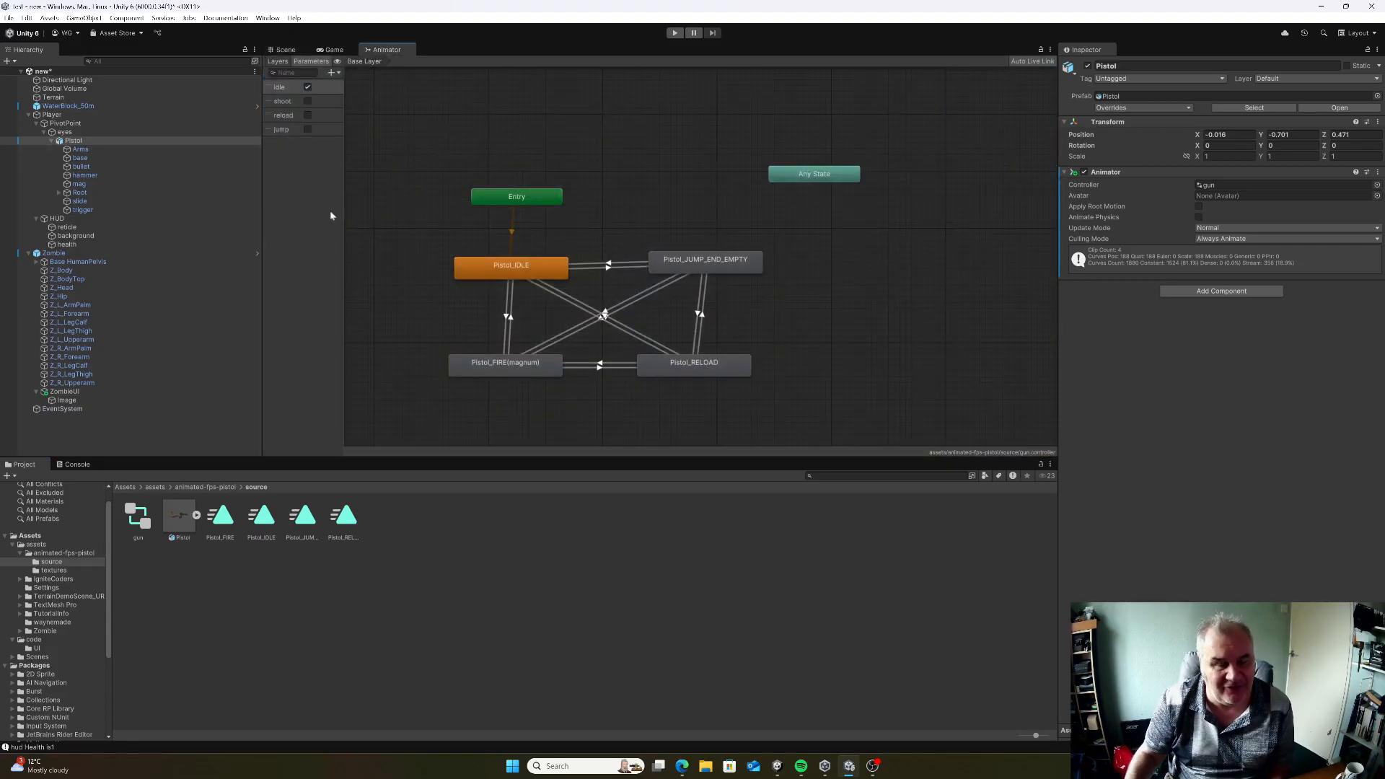
pyautogui.click(525, 275)
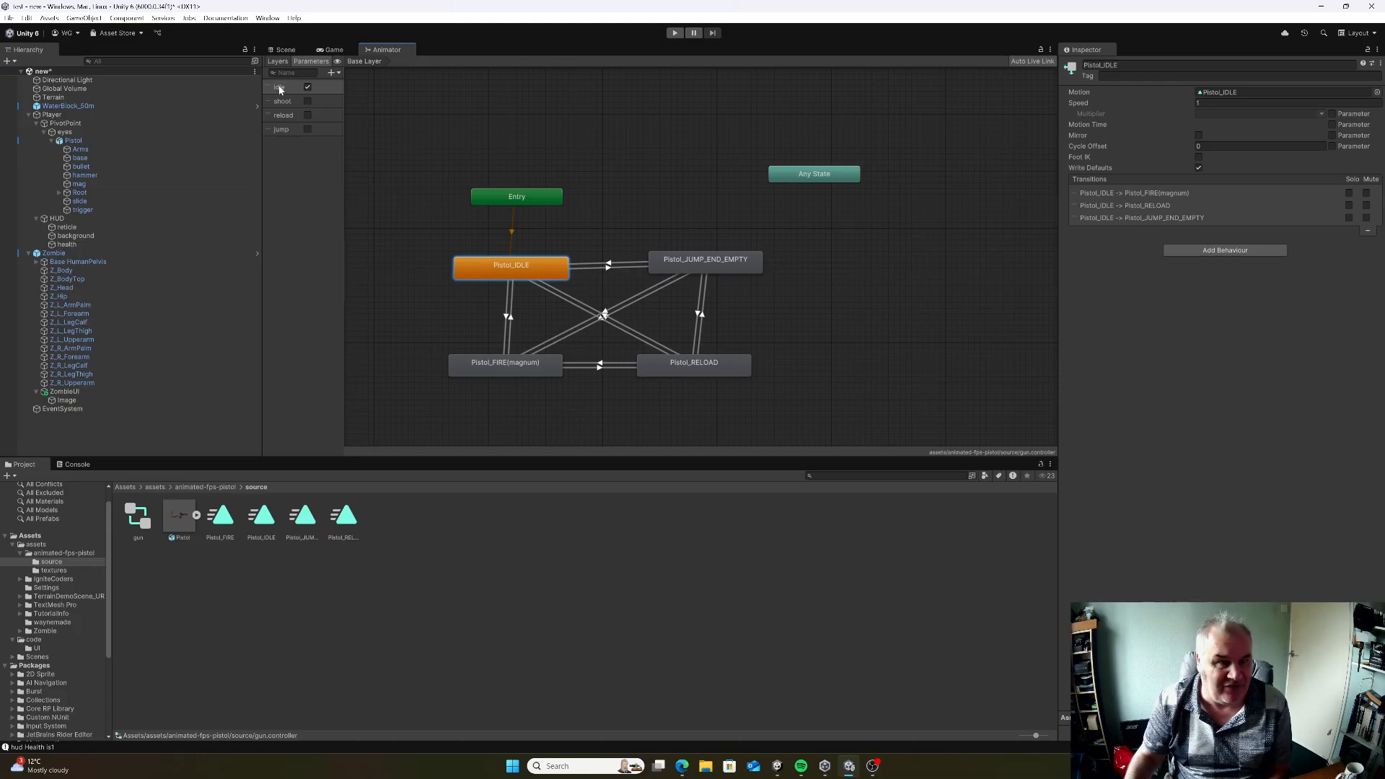
pyautogui.click(716, 264)
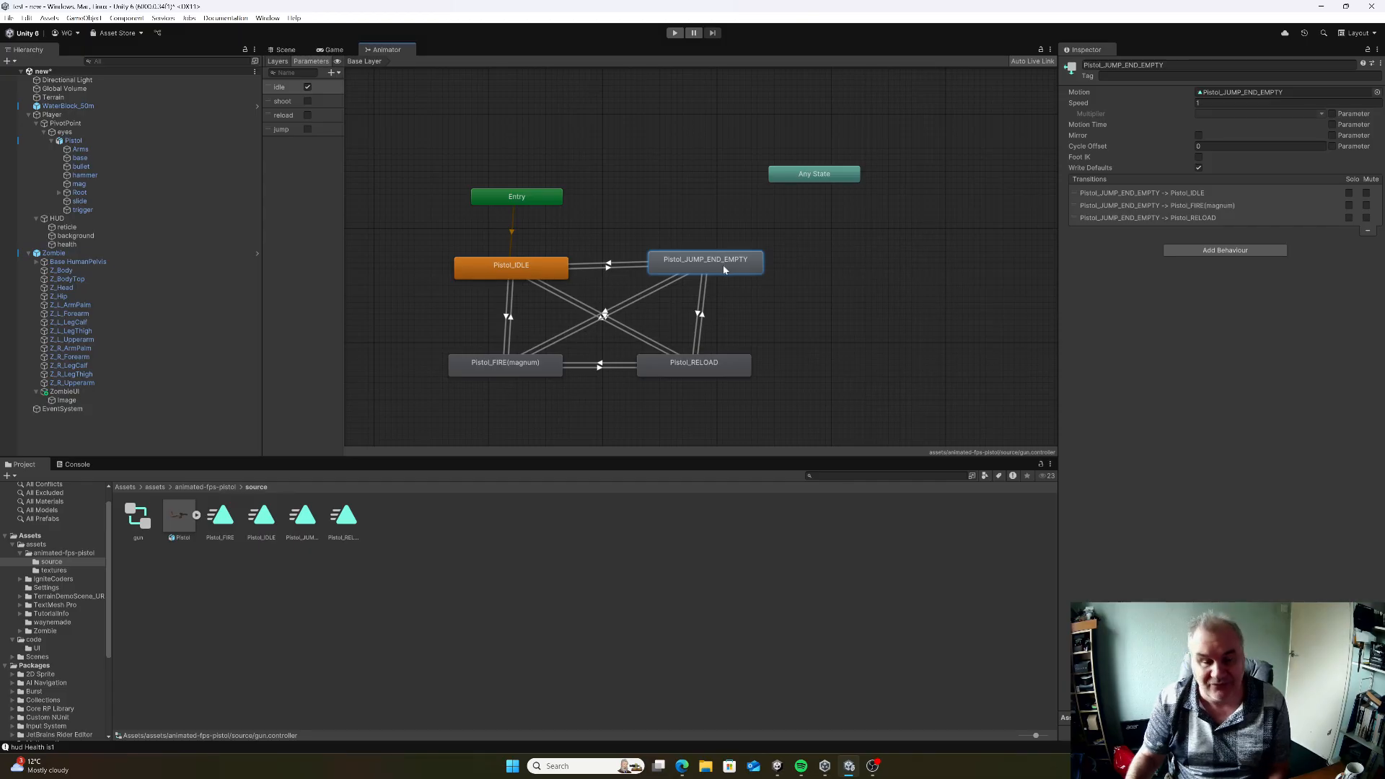
pyautogui.click(711, 365)
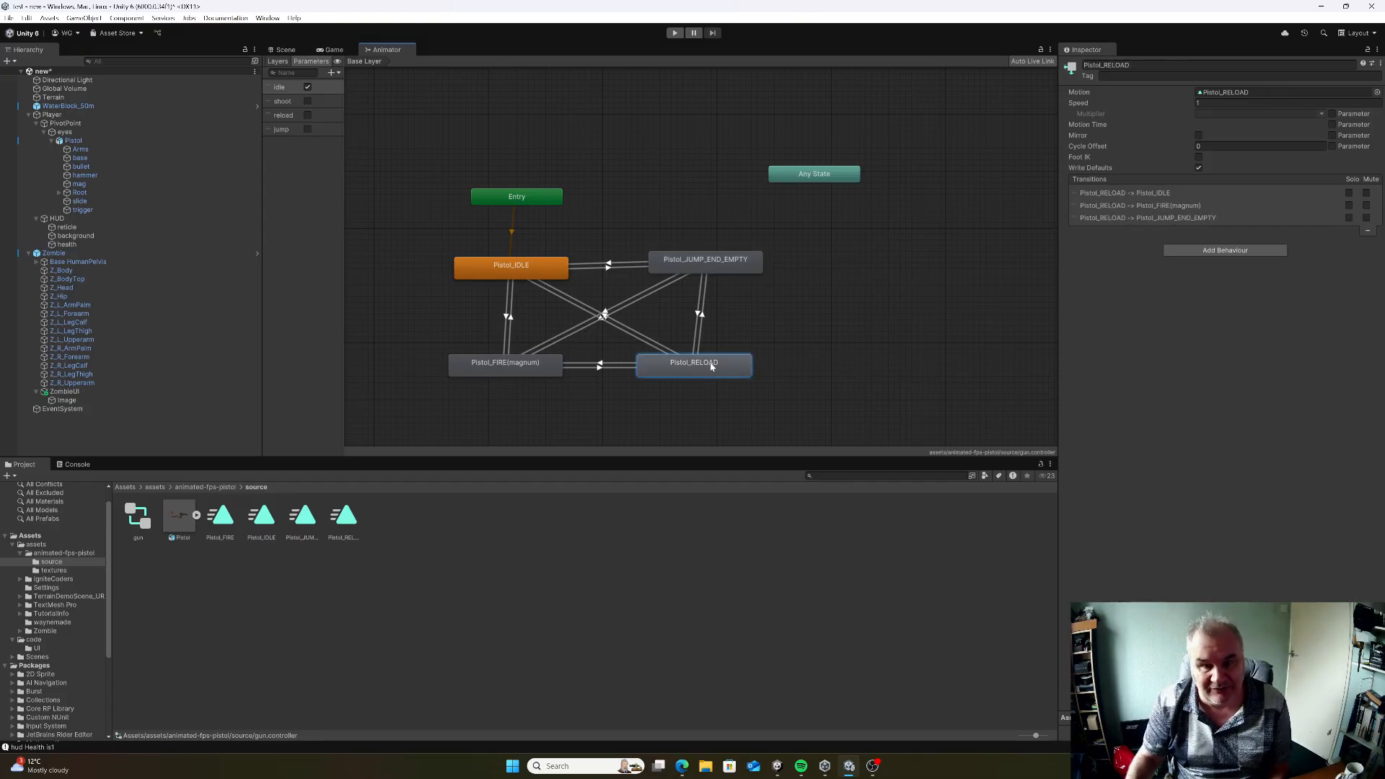
pyautogui.click(521, 372)
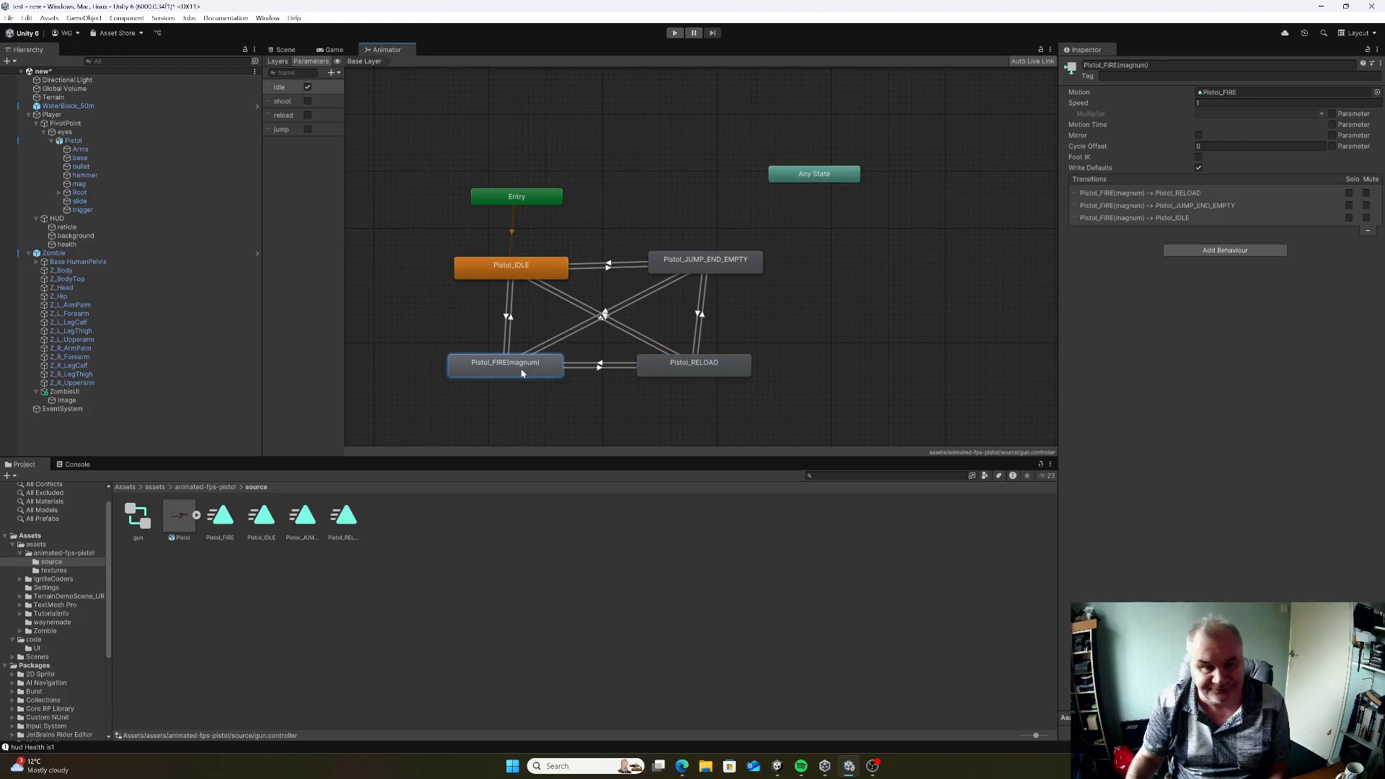
# Inspect the conditions on the transitions between the pistol states and preview the jump-to-fire transition
pyautogui.click(505, 331)
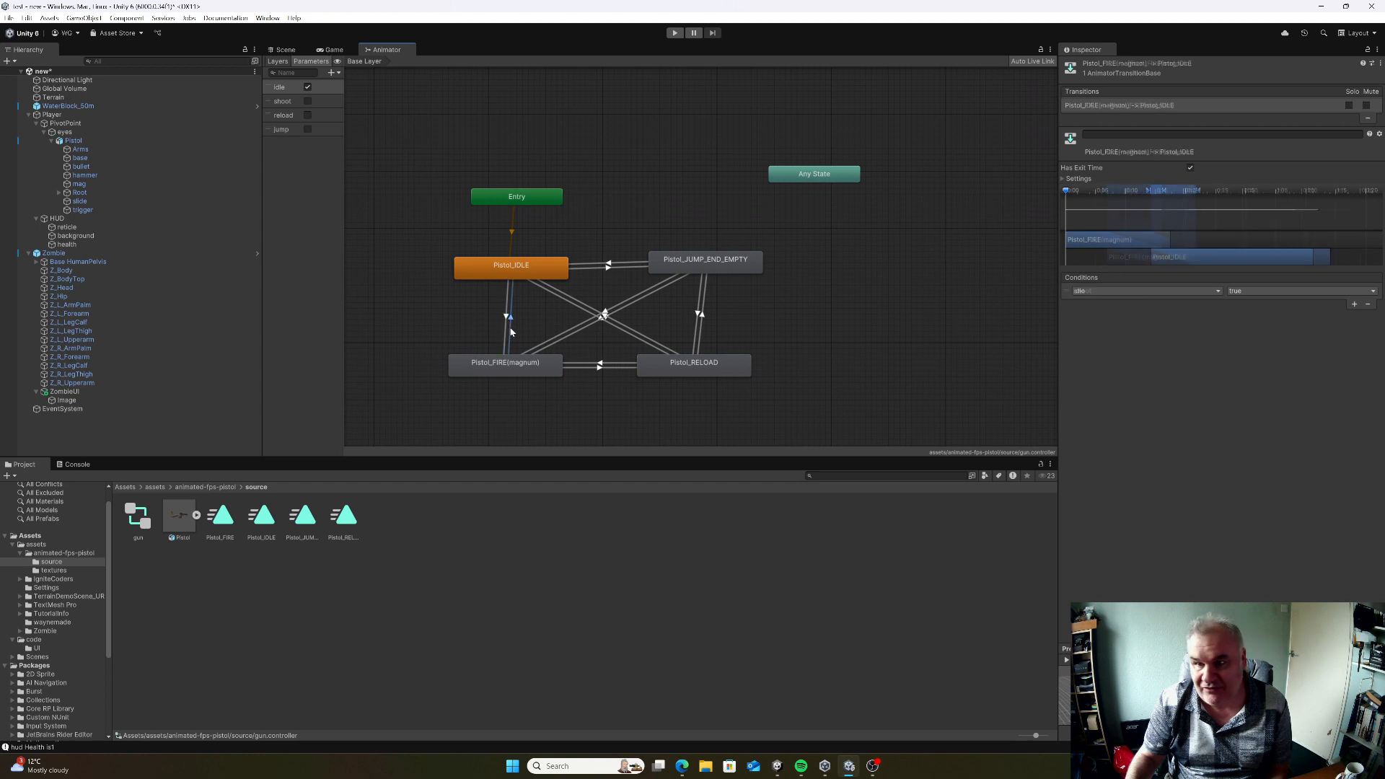
pyautogui.click(553, 349)
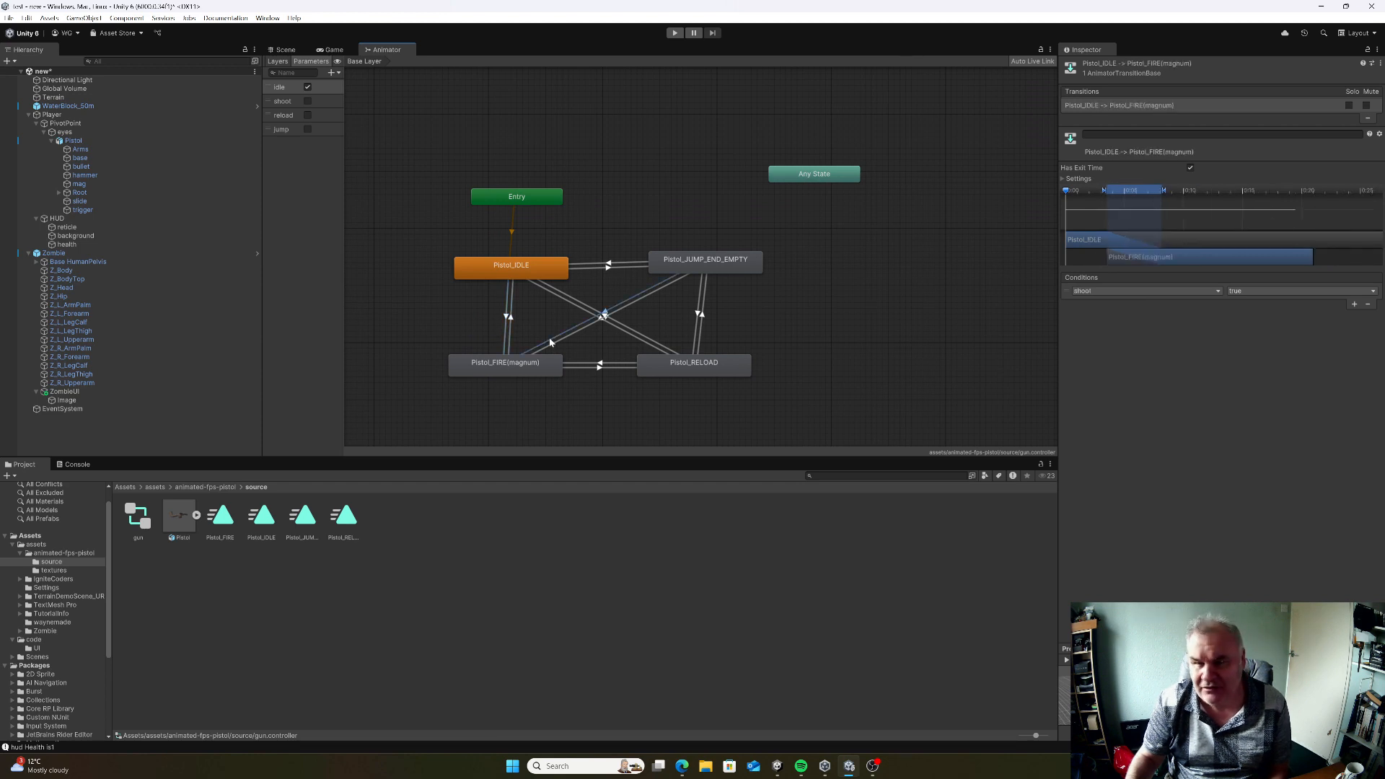
pyautogui.click(575, 302)
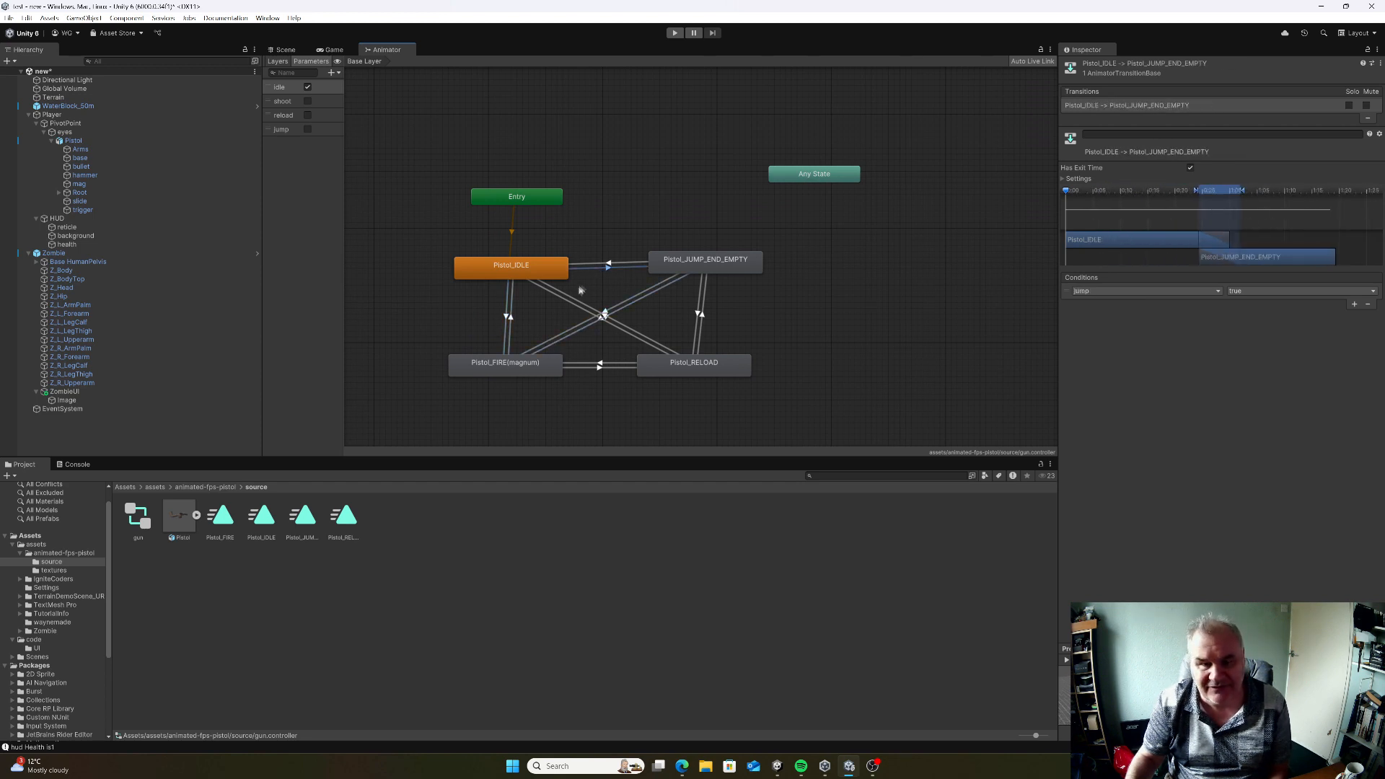
pyautogui.click(567, 301)
pyautogui.click(594, 266)
pyautogui.click(699, 315)
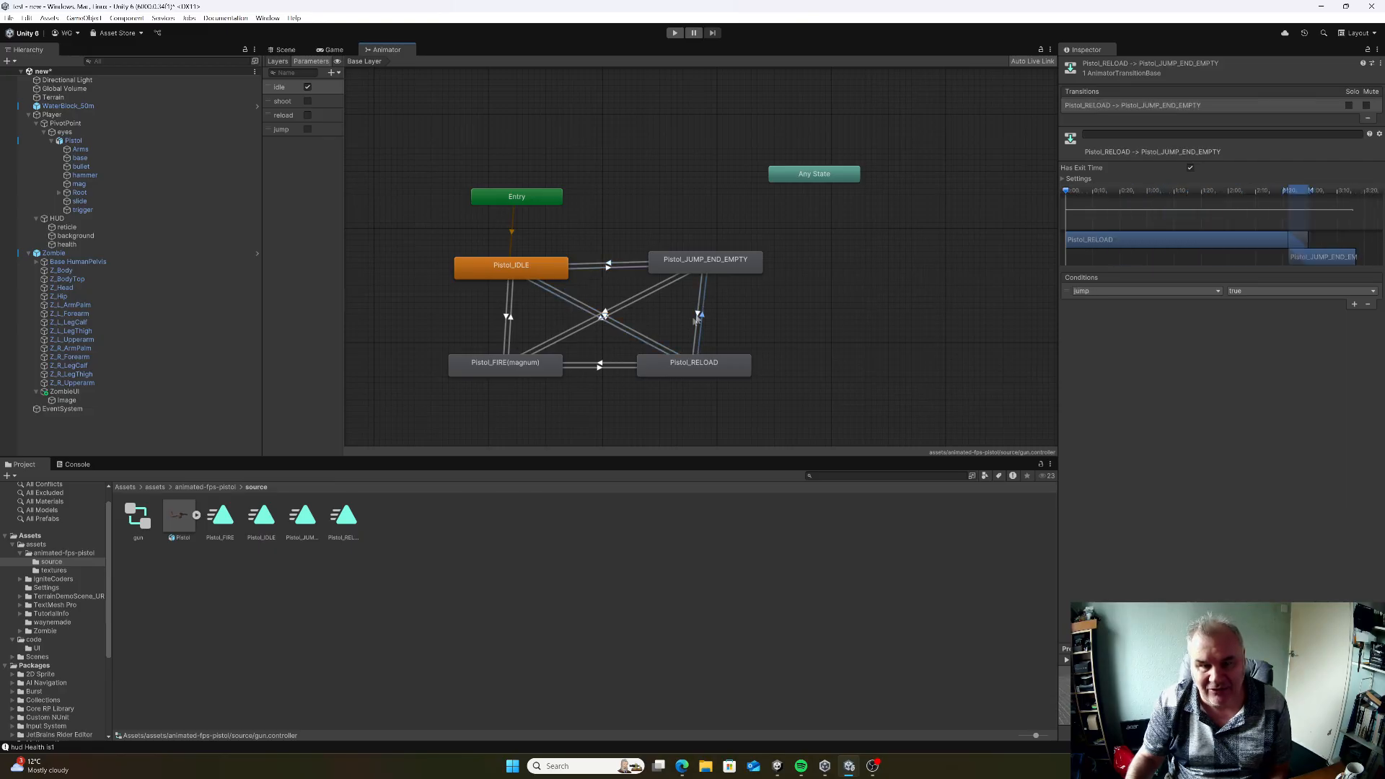
pyautogui.click(620, 327)
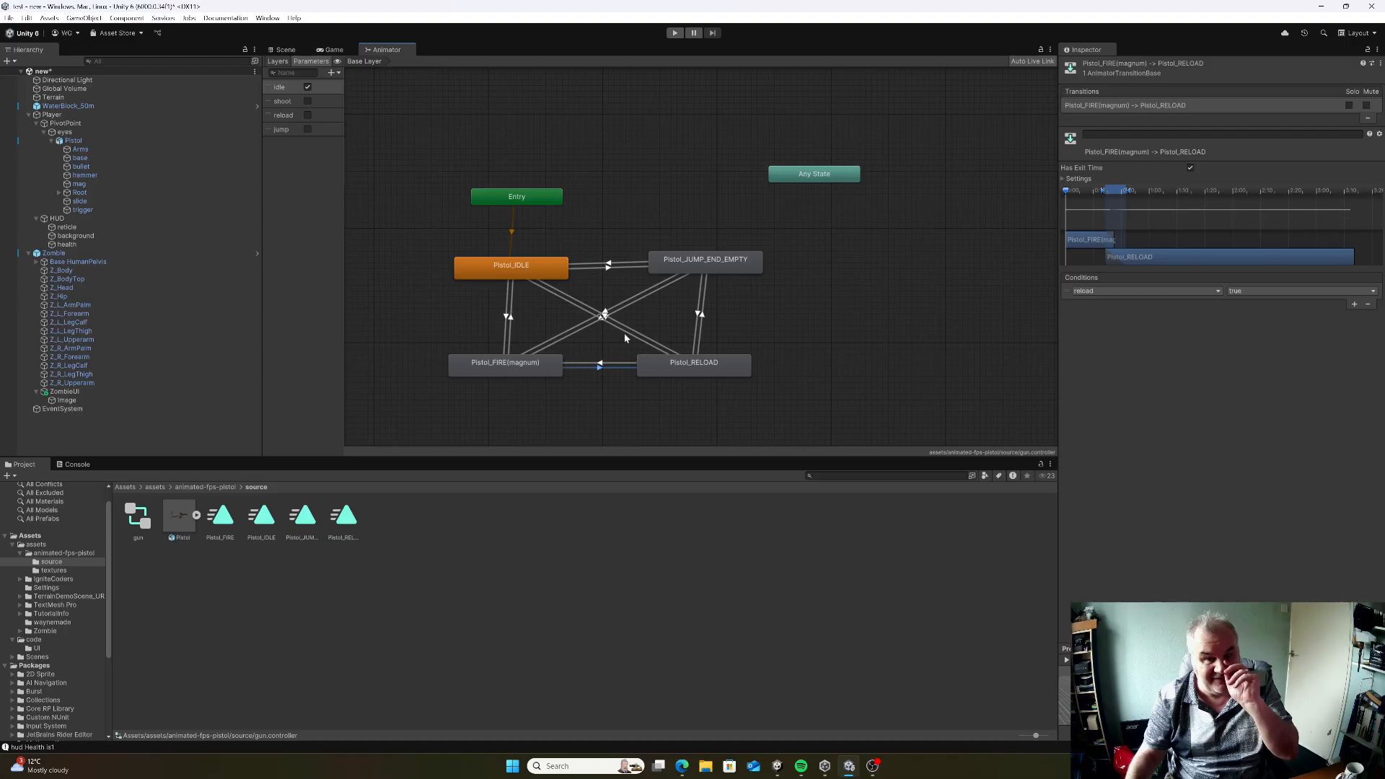
pyautogui.click(623, 329)
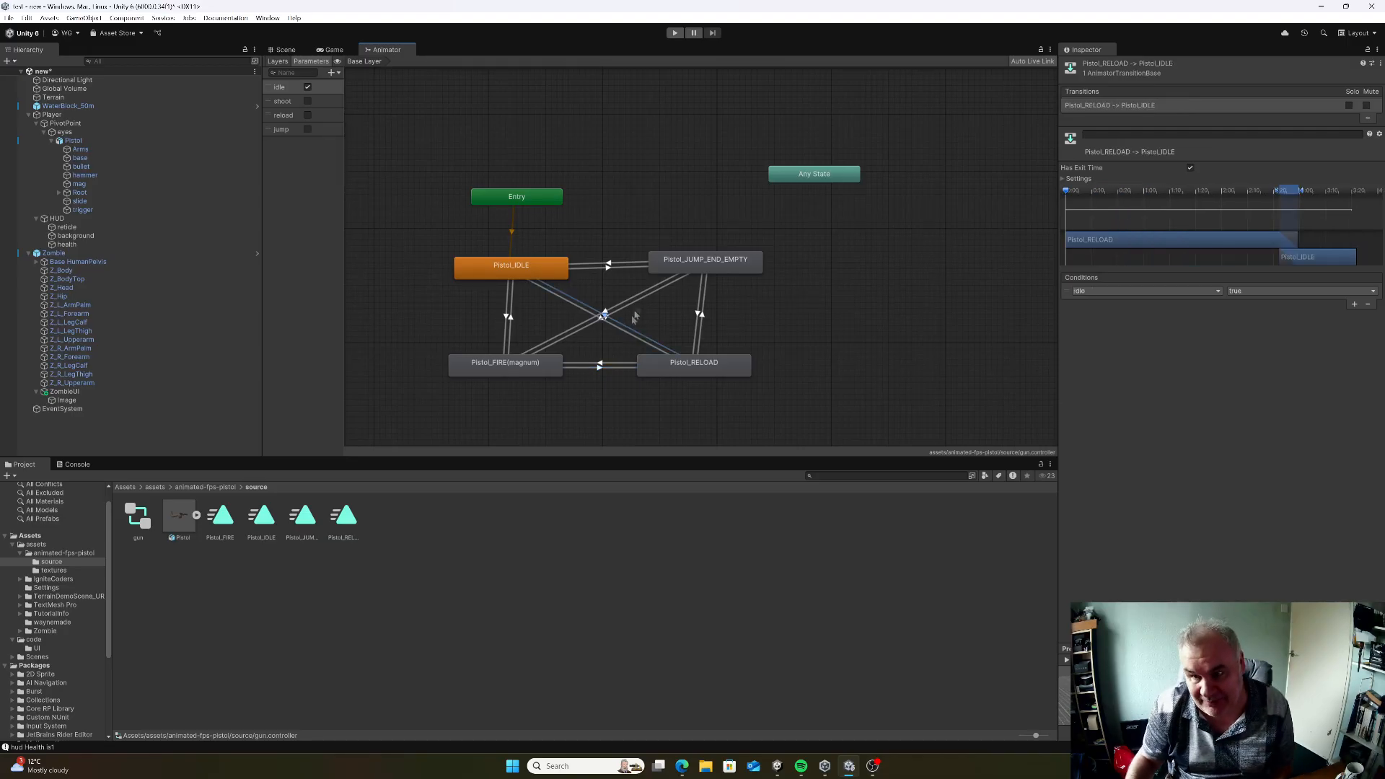
pyautogui.click(638, 301)
pyautogui.click(636, 301)
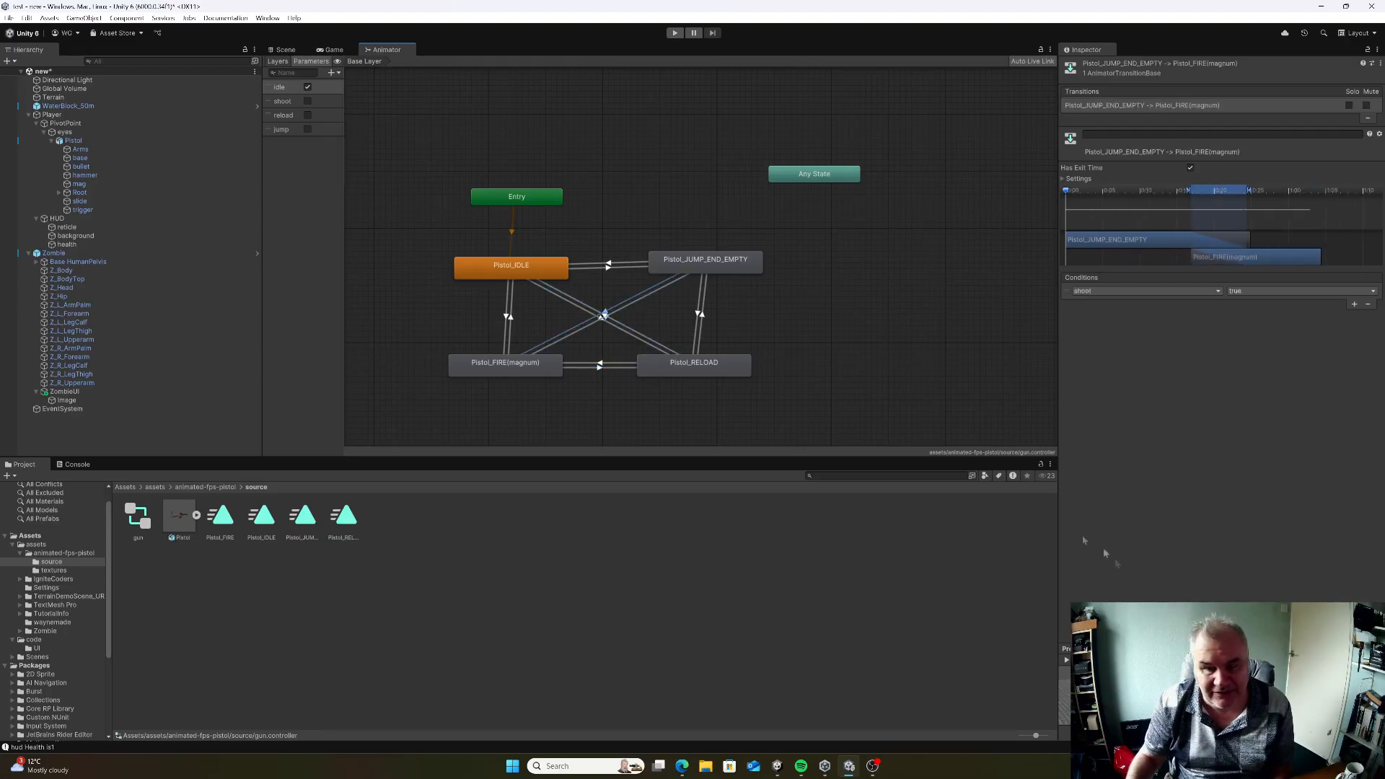
pyautogui.click(1067, 661)
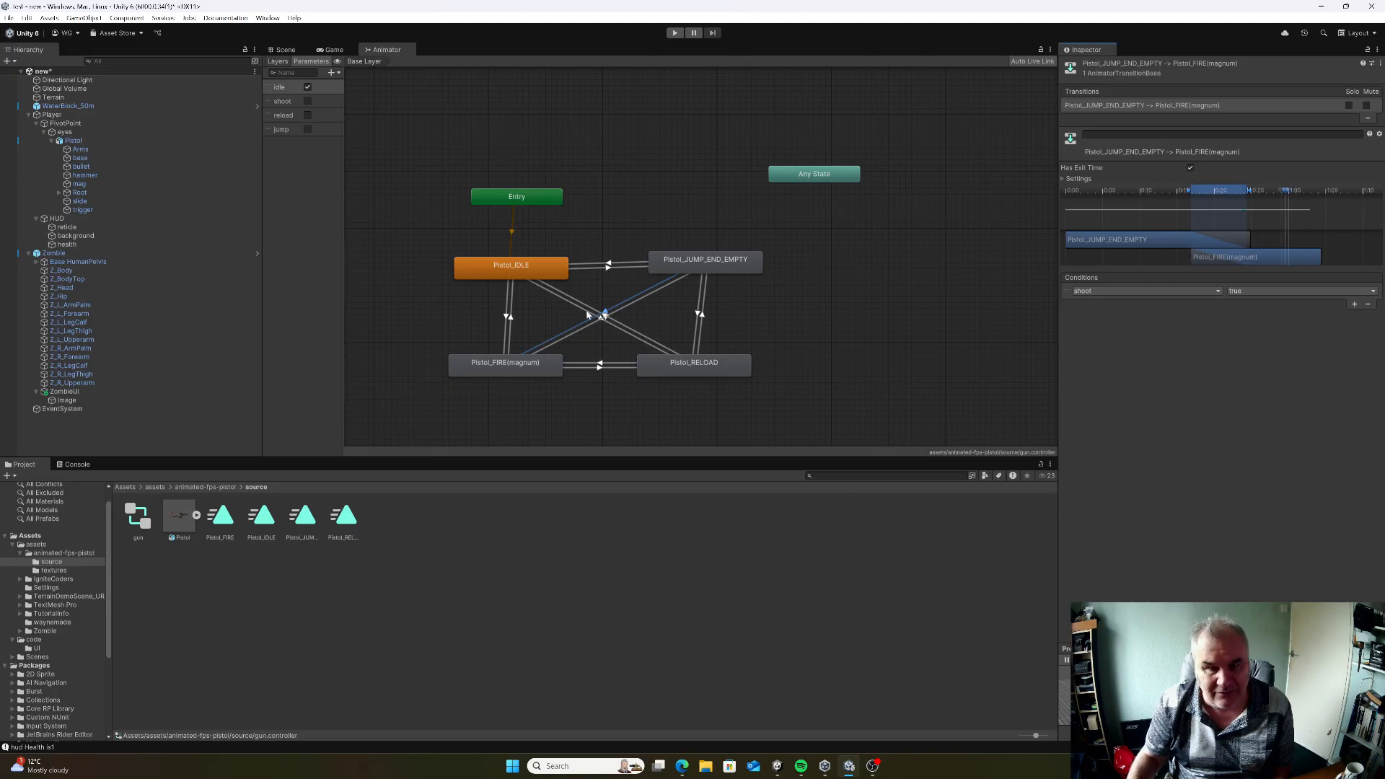
pyautogui.click(608, 264)
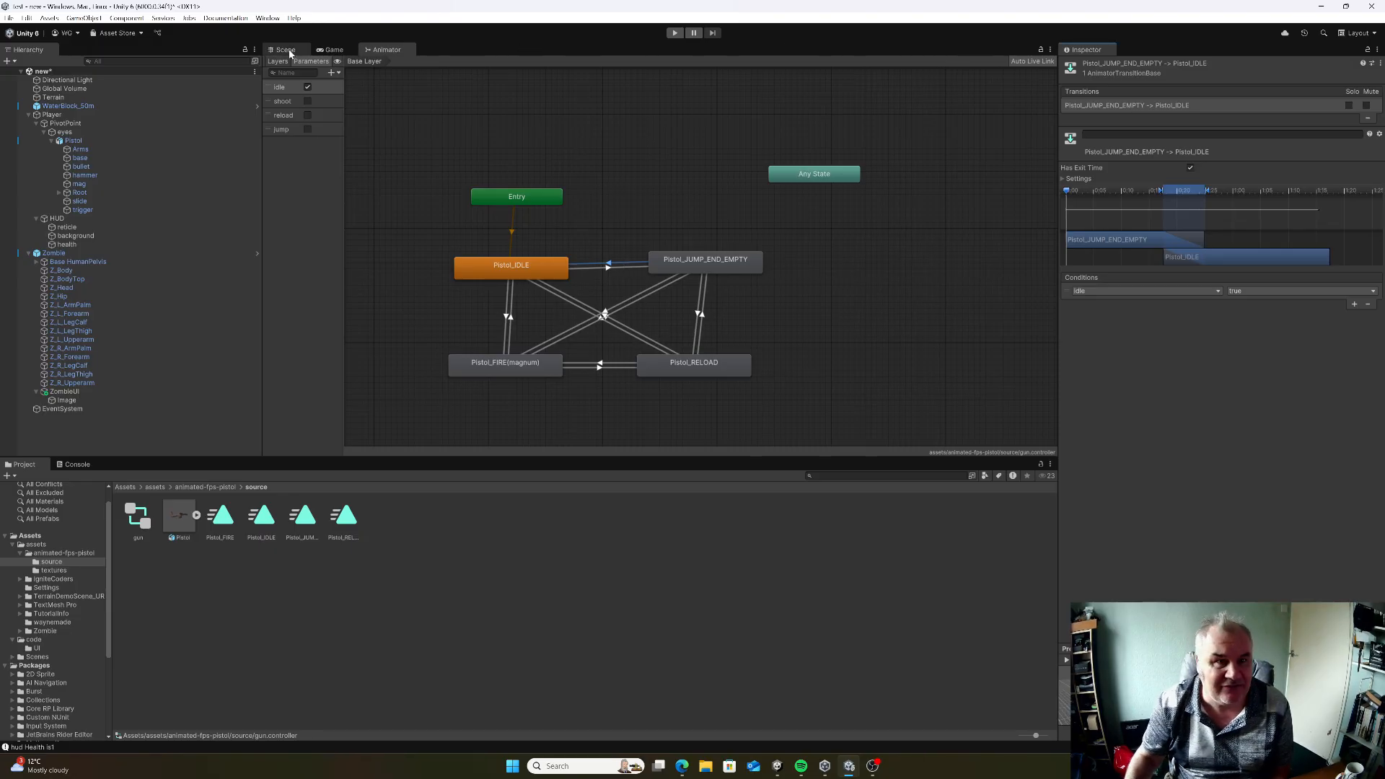
# Run the game to check the Pistol's idle animation while jumping, and stop play mode
pyautogui.click(283, 50)
pyautogui.click(674, 32)
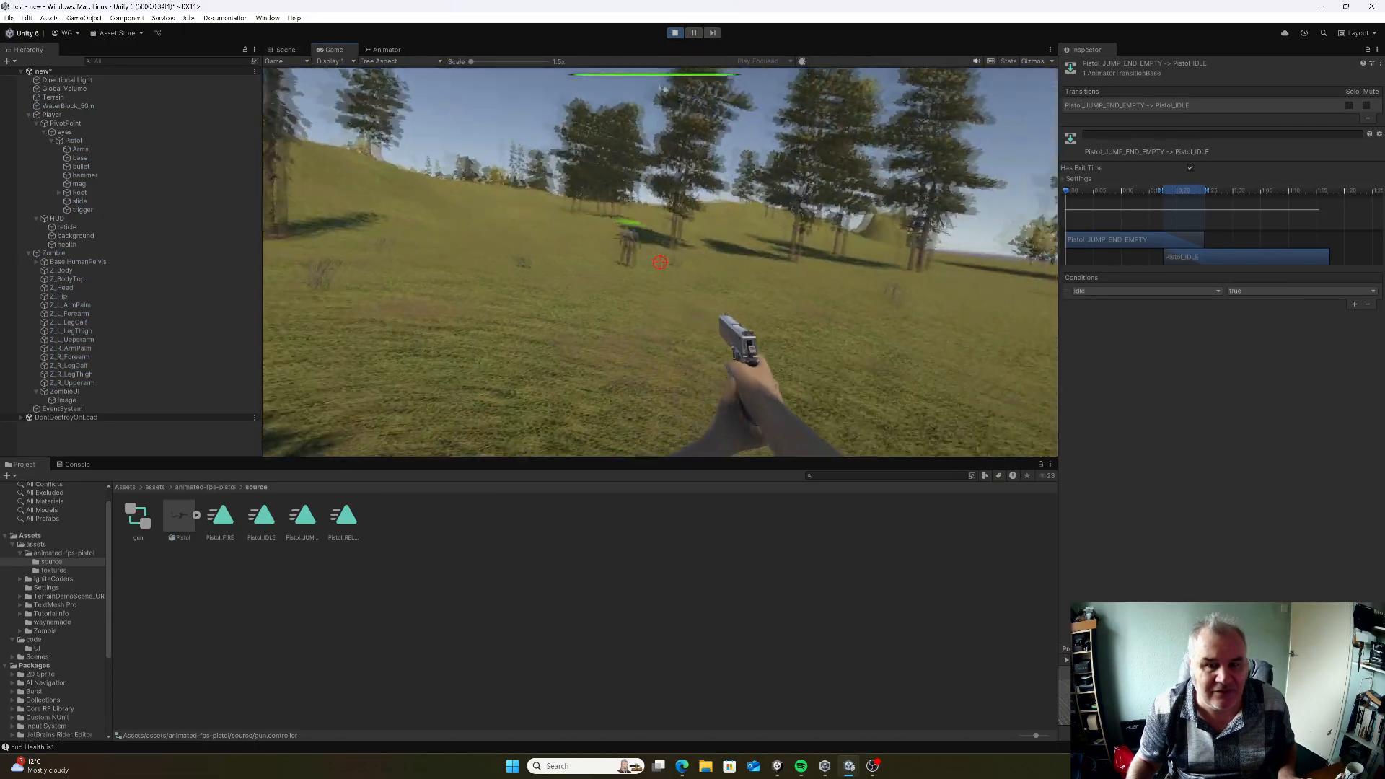
pyautogui.press('space')
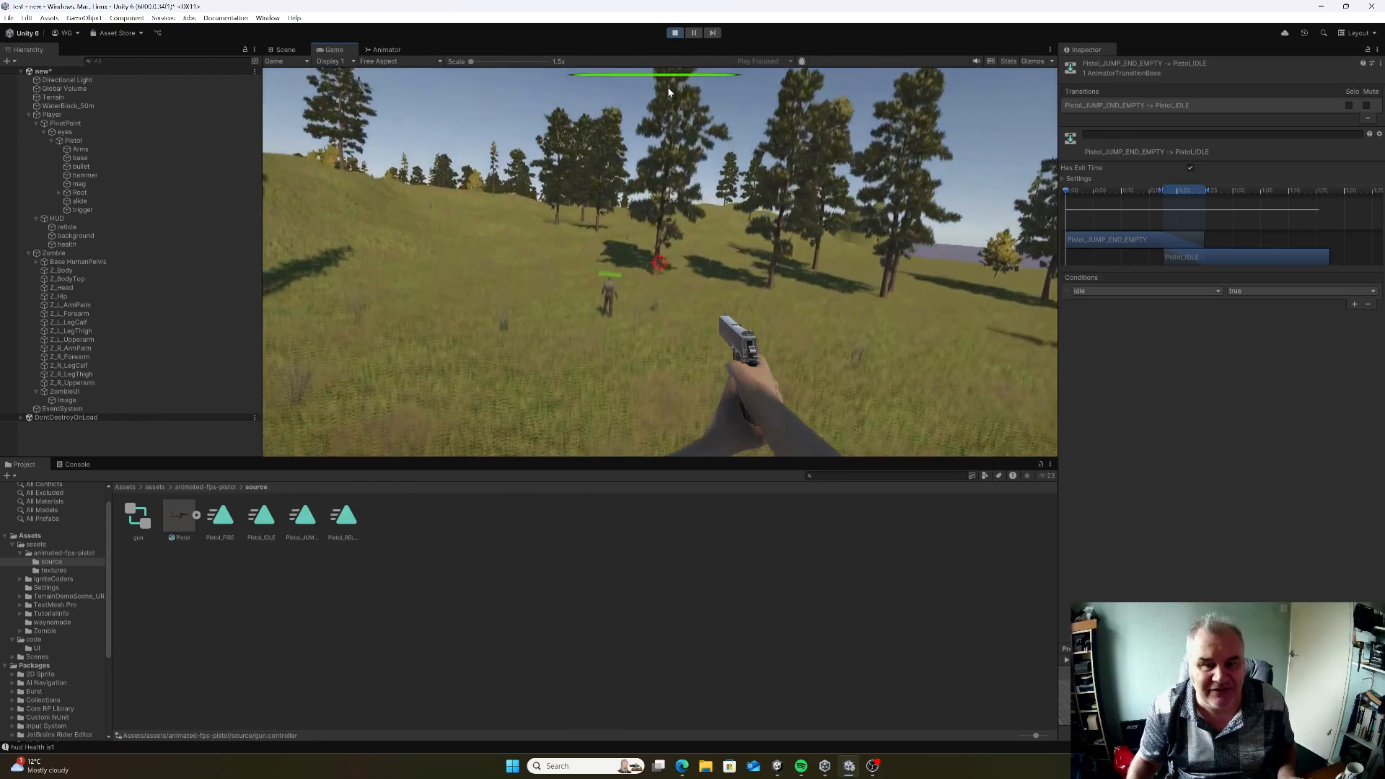
pyautogui.click(675, 33)
pyautogui.click(332, 50)
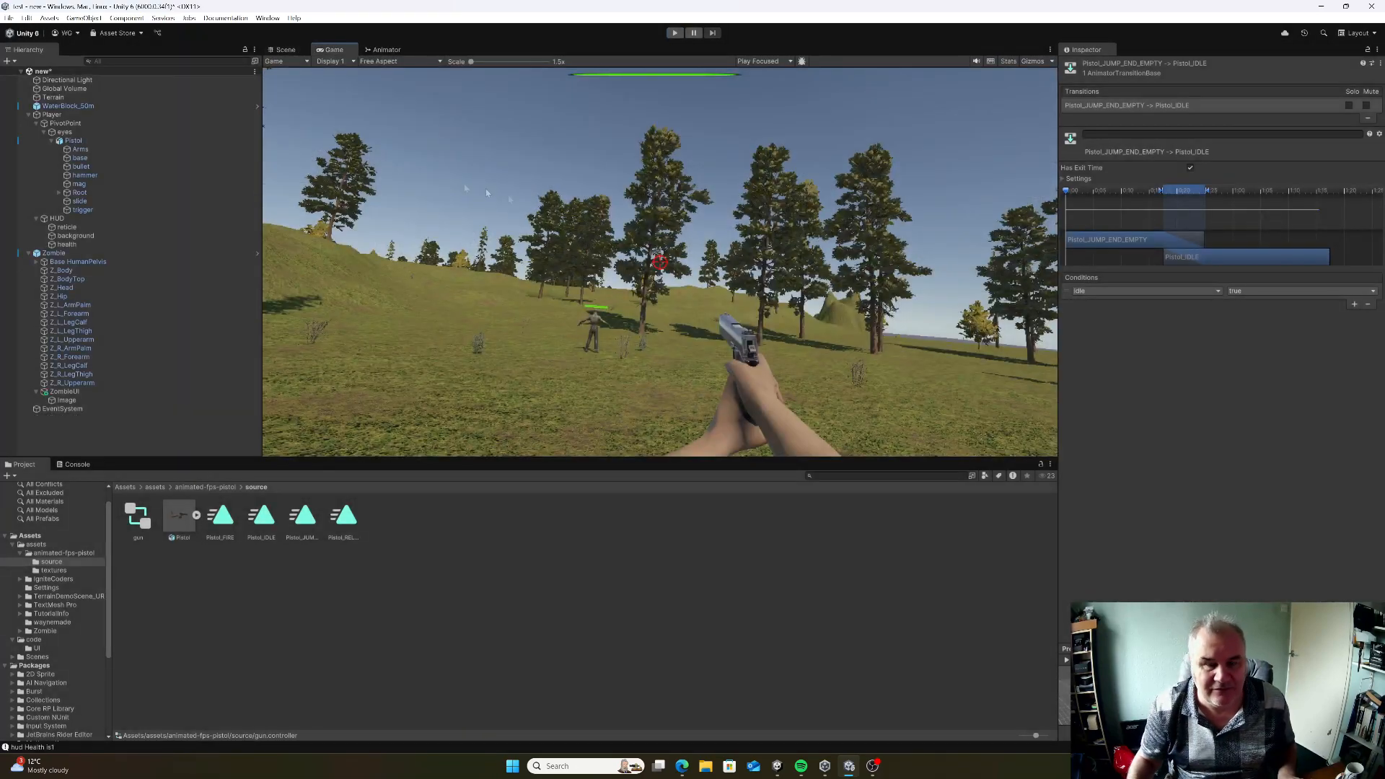
# Return to the scene view and select the Pistol to show its components
pyautogui.click(285, 49)
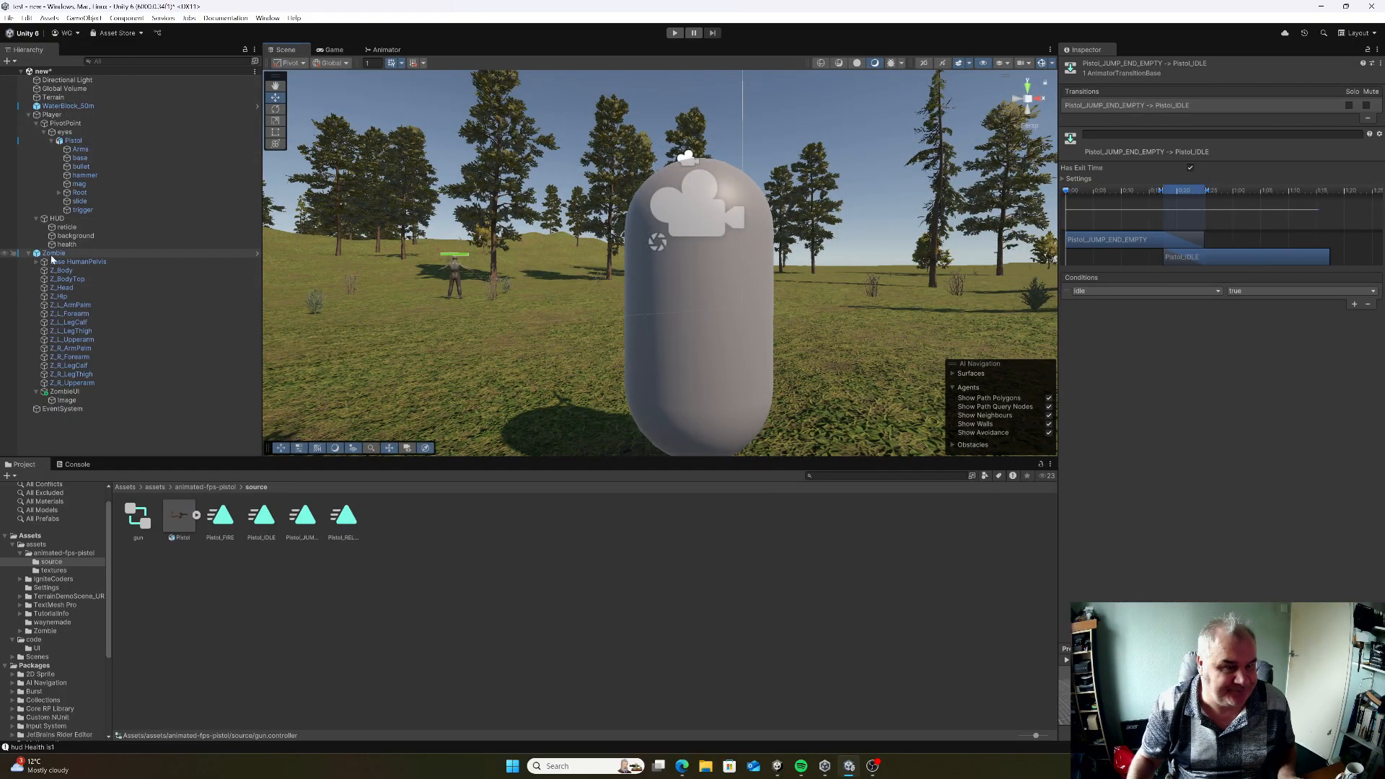
pyautogui.click(73, 140)
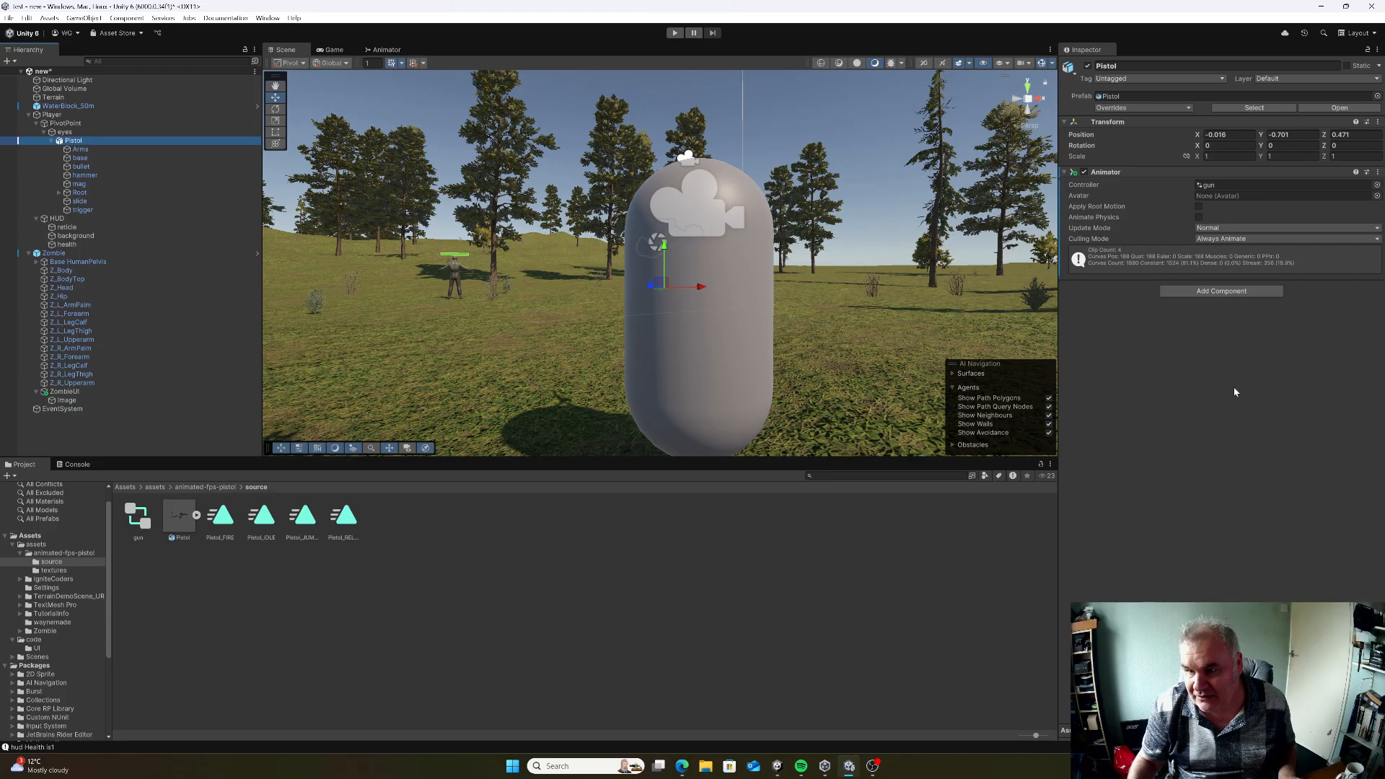